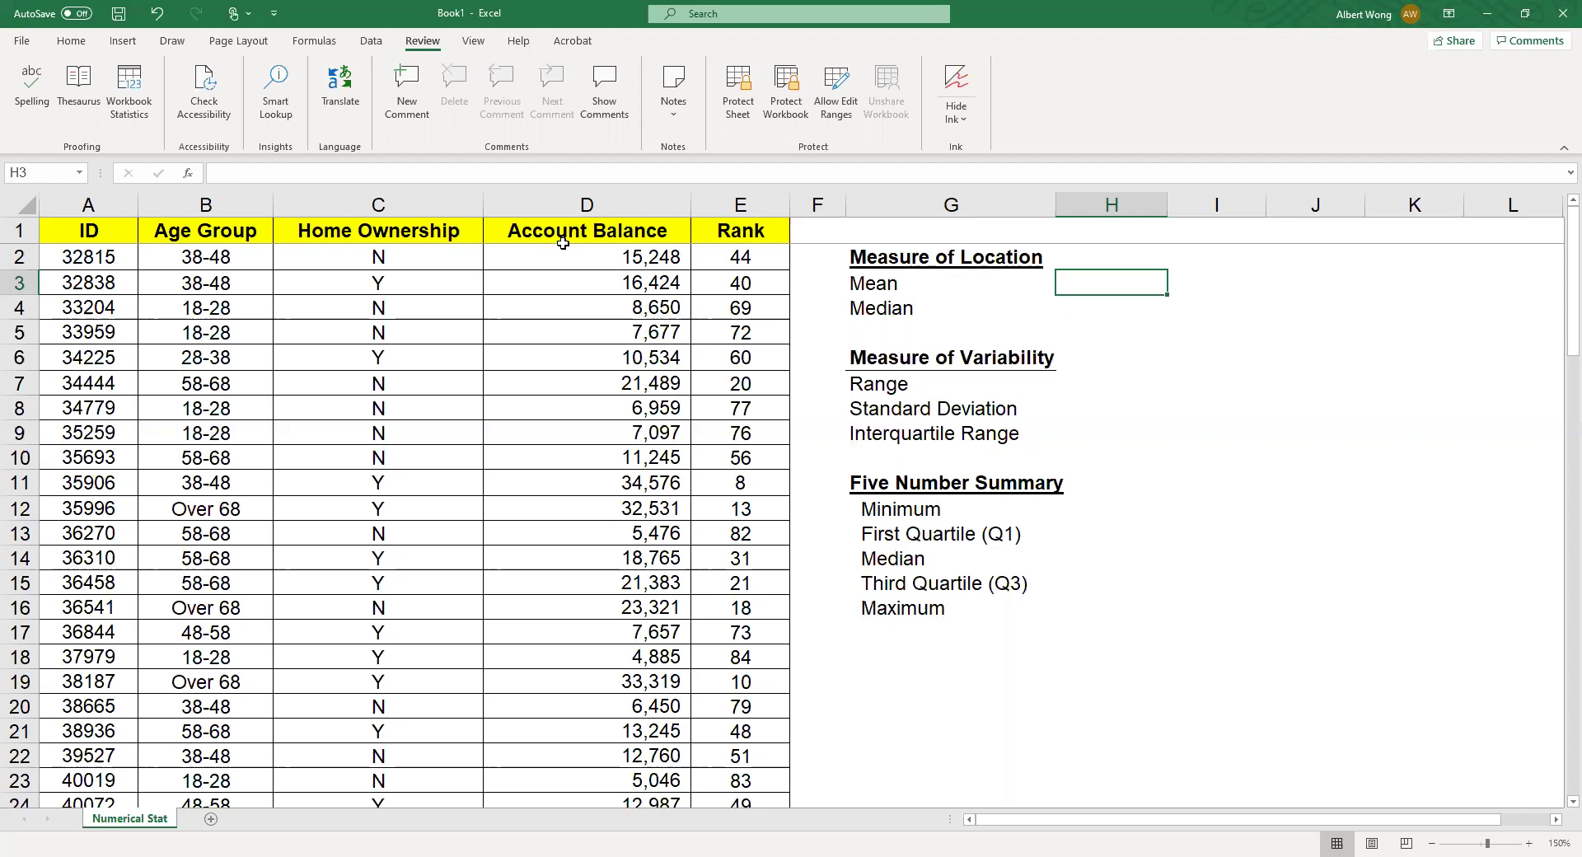
Step: Define the name AB for the account balances in D2:D87, and select cell H3 beside Mean
left_click_drag(571, 248, 597, 759)
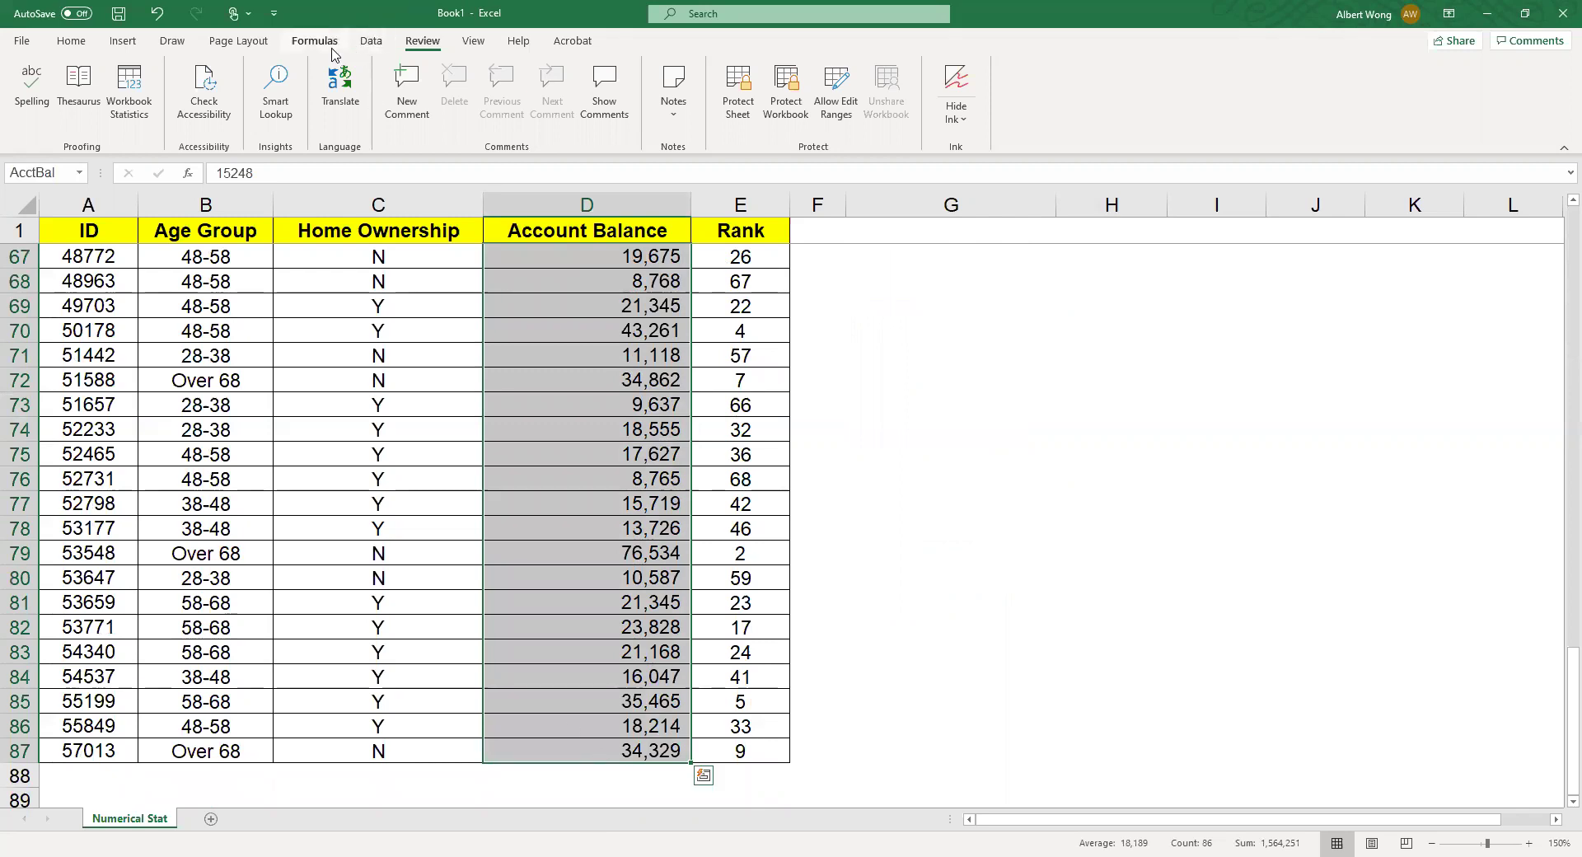
left_click(314, 41)
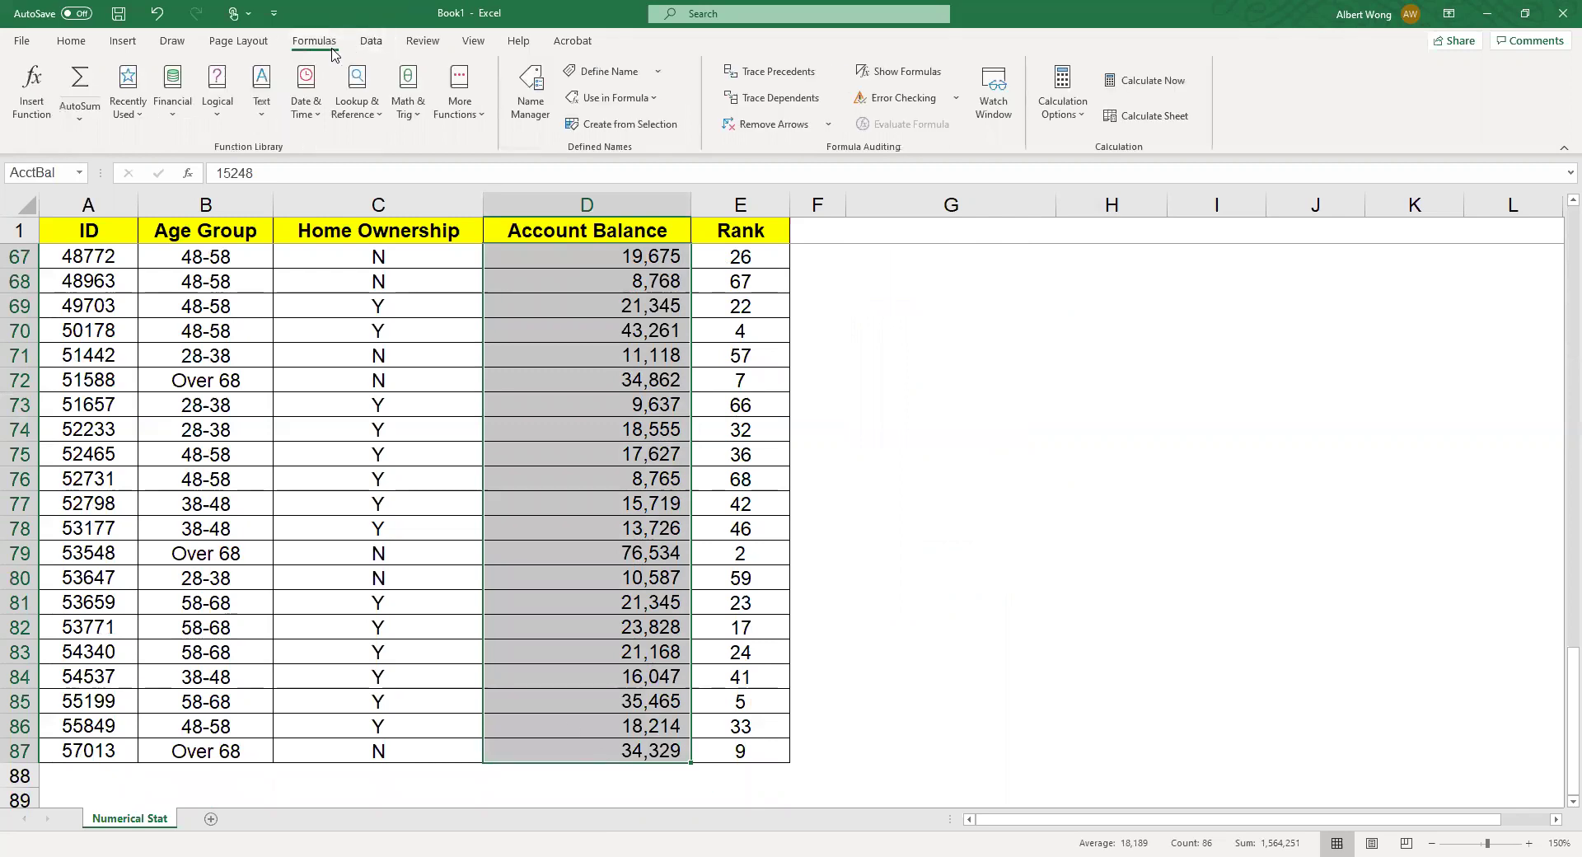
left_click(587, 74)
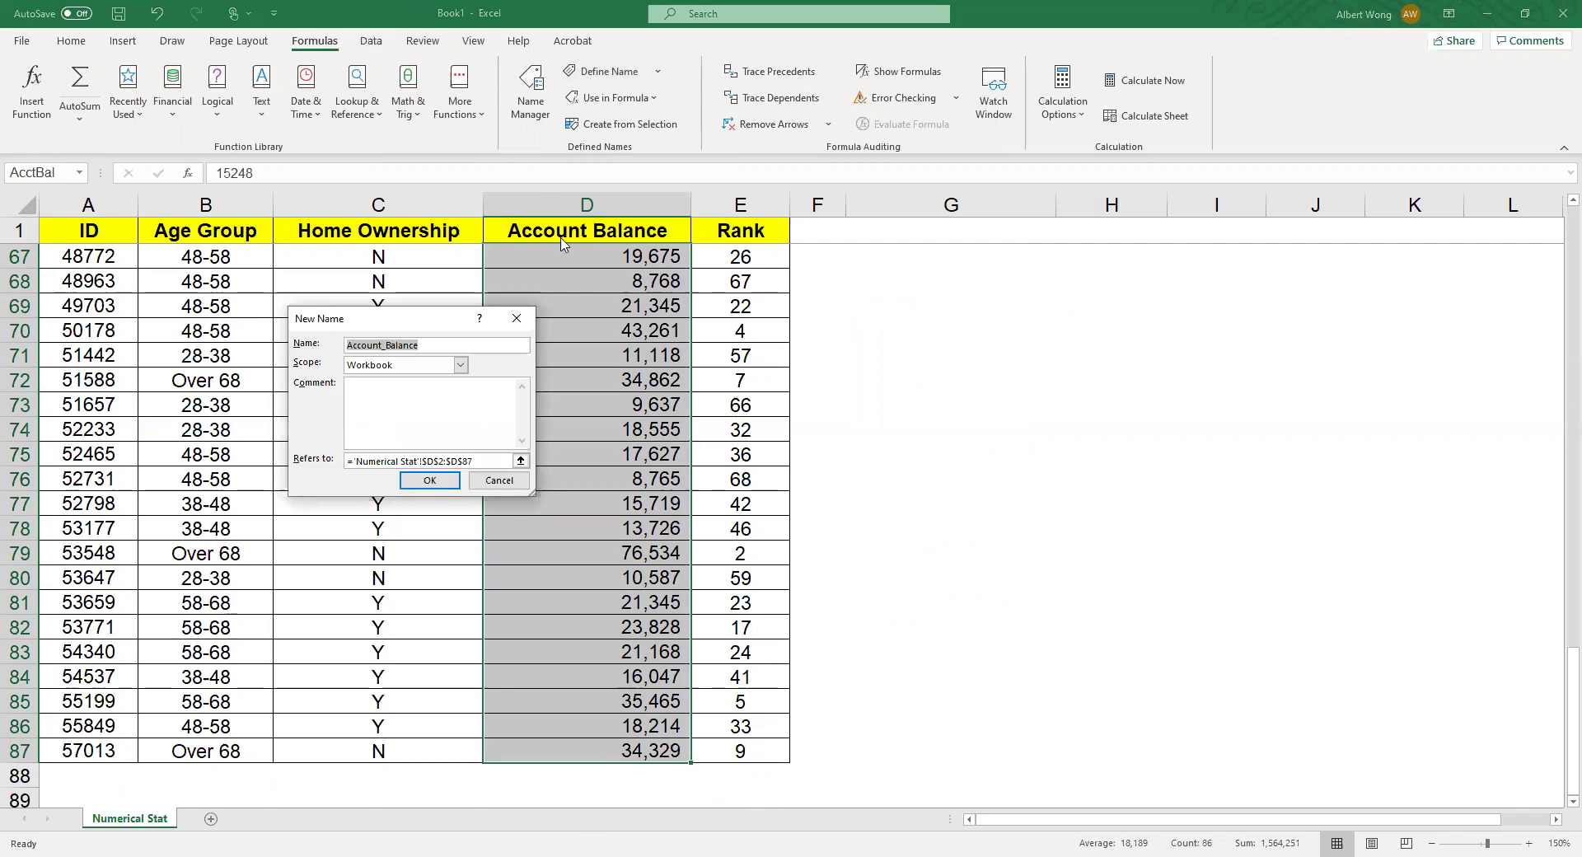
type("AB")
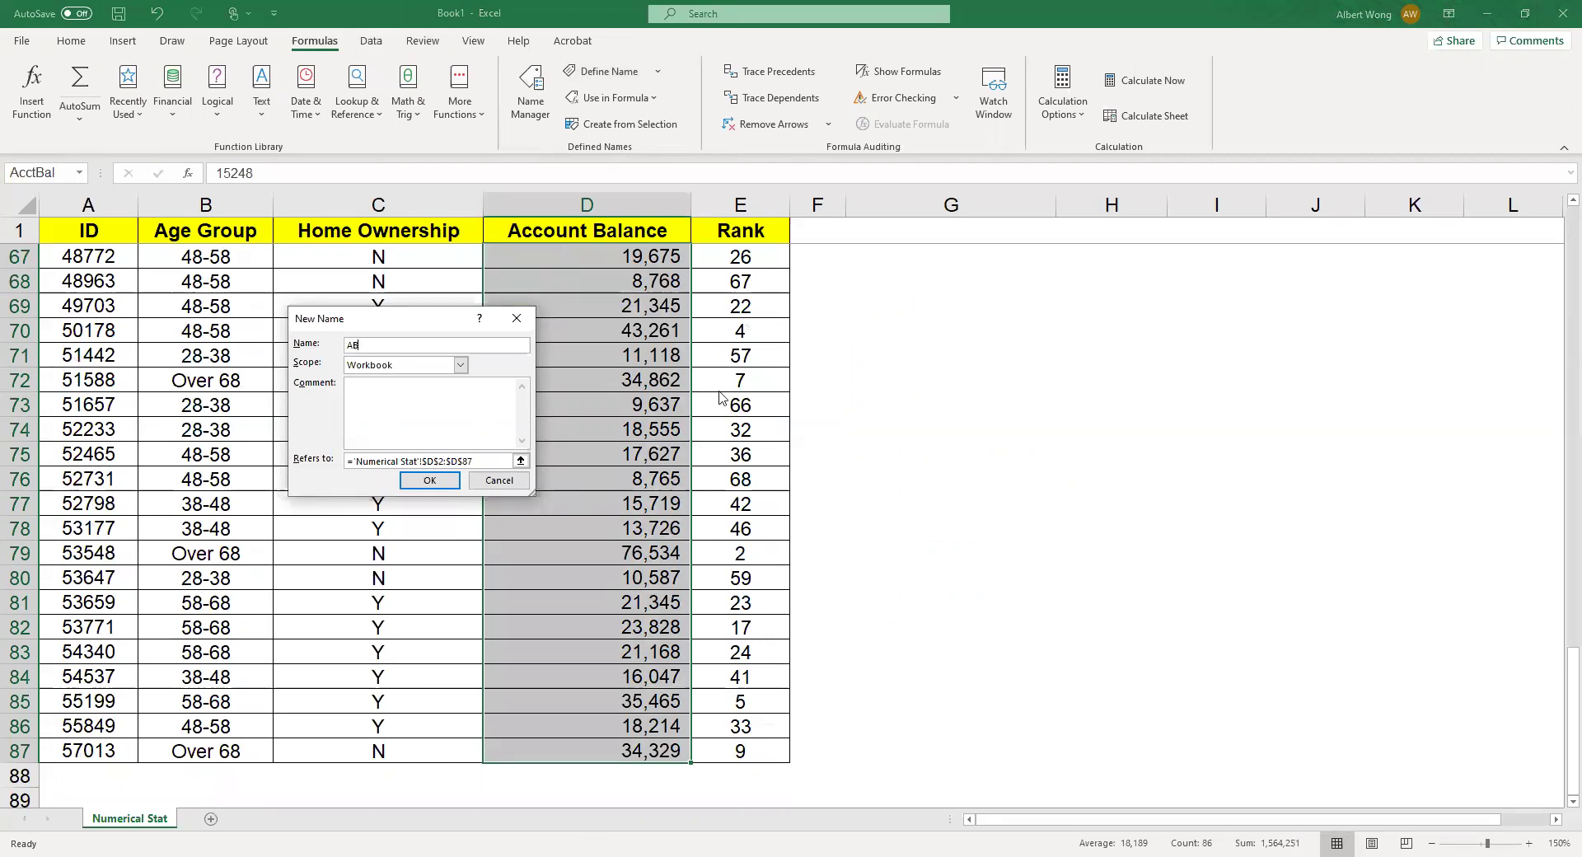
left_click(430, 480)
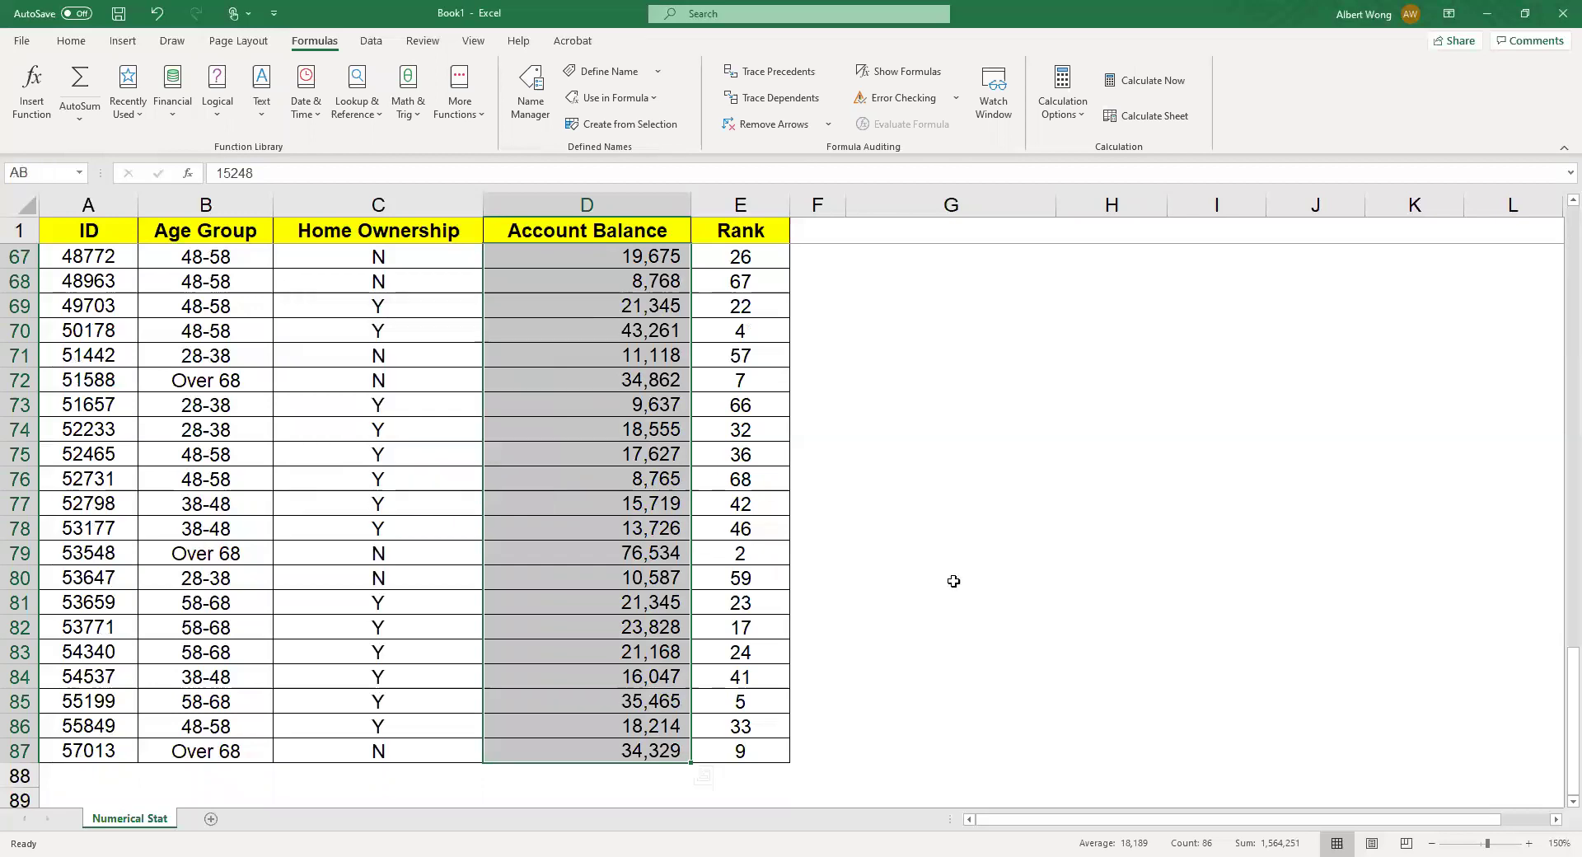
scroll(1030, 585, "up", 5)
scroll(1559, 484, "up", 6)
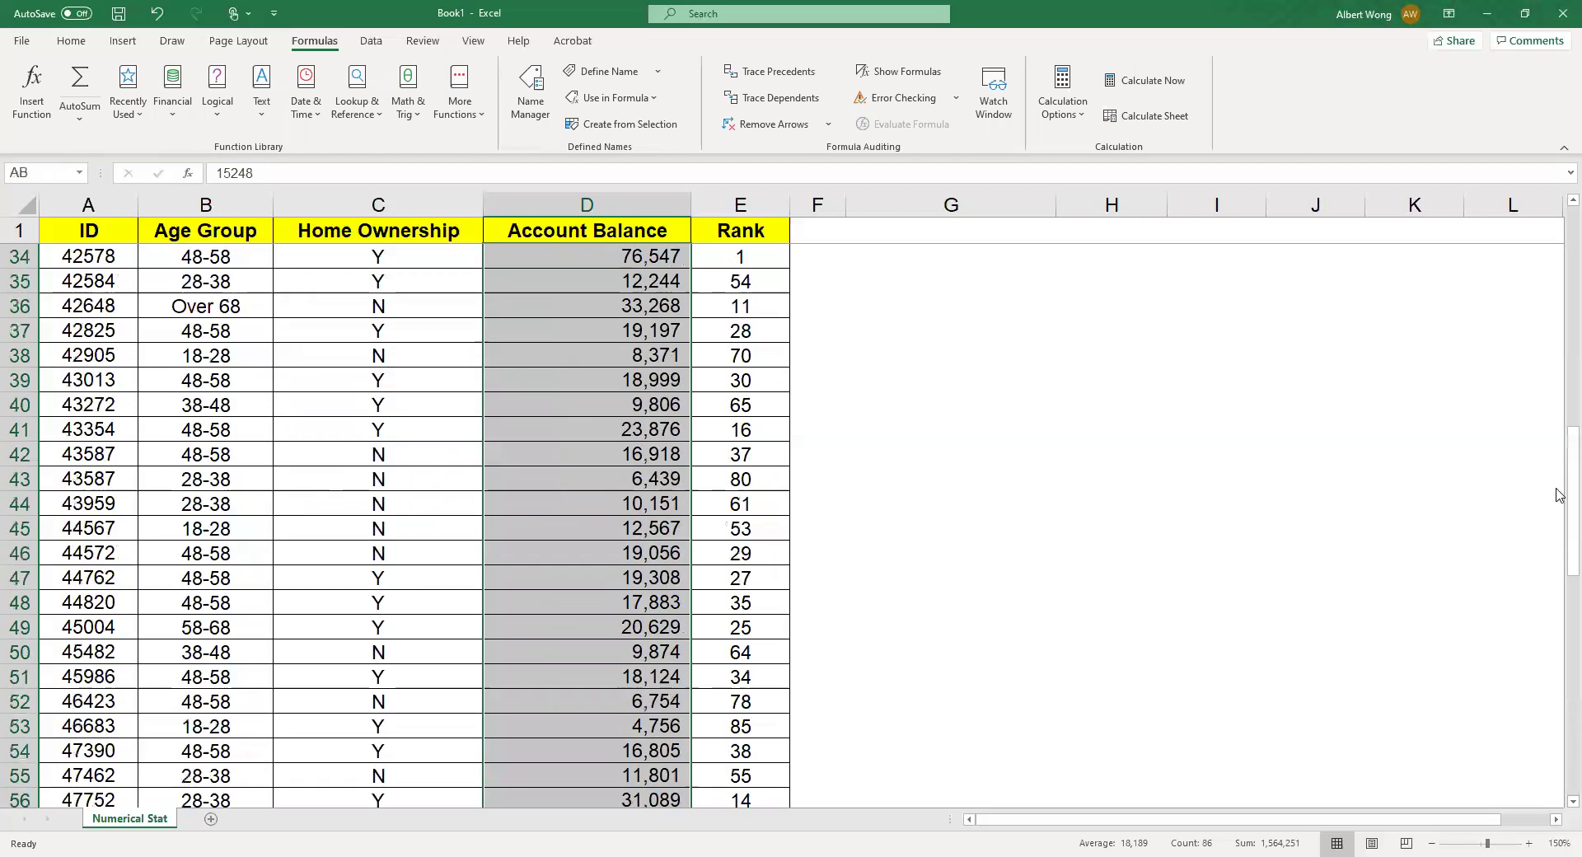
left_click_drag(1559, 482, 1559, 247)
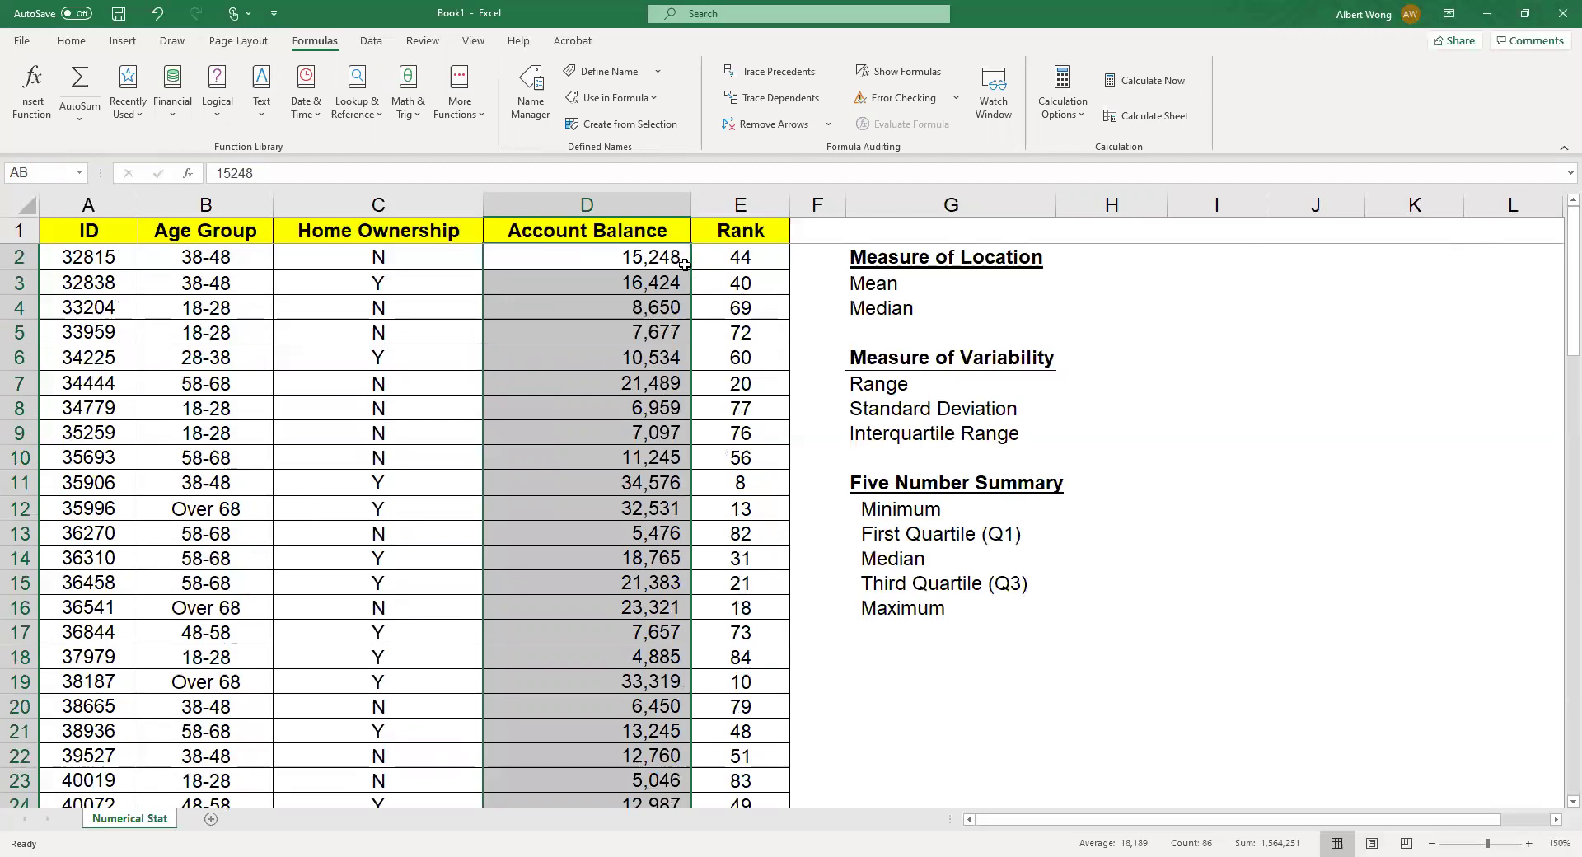
left_click(1154, 272)
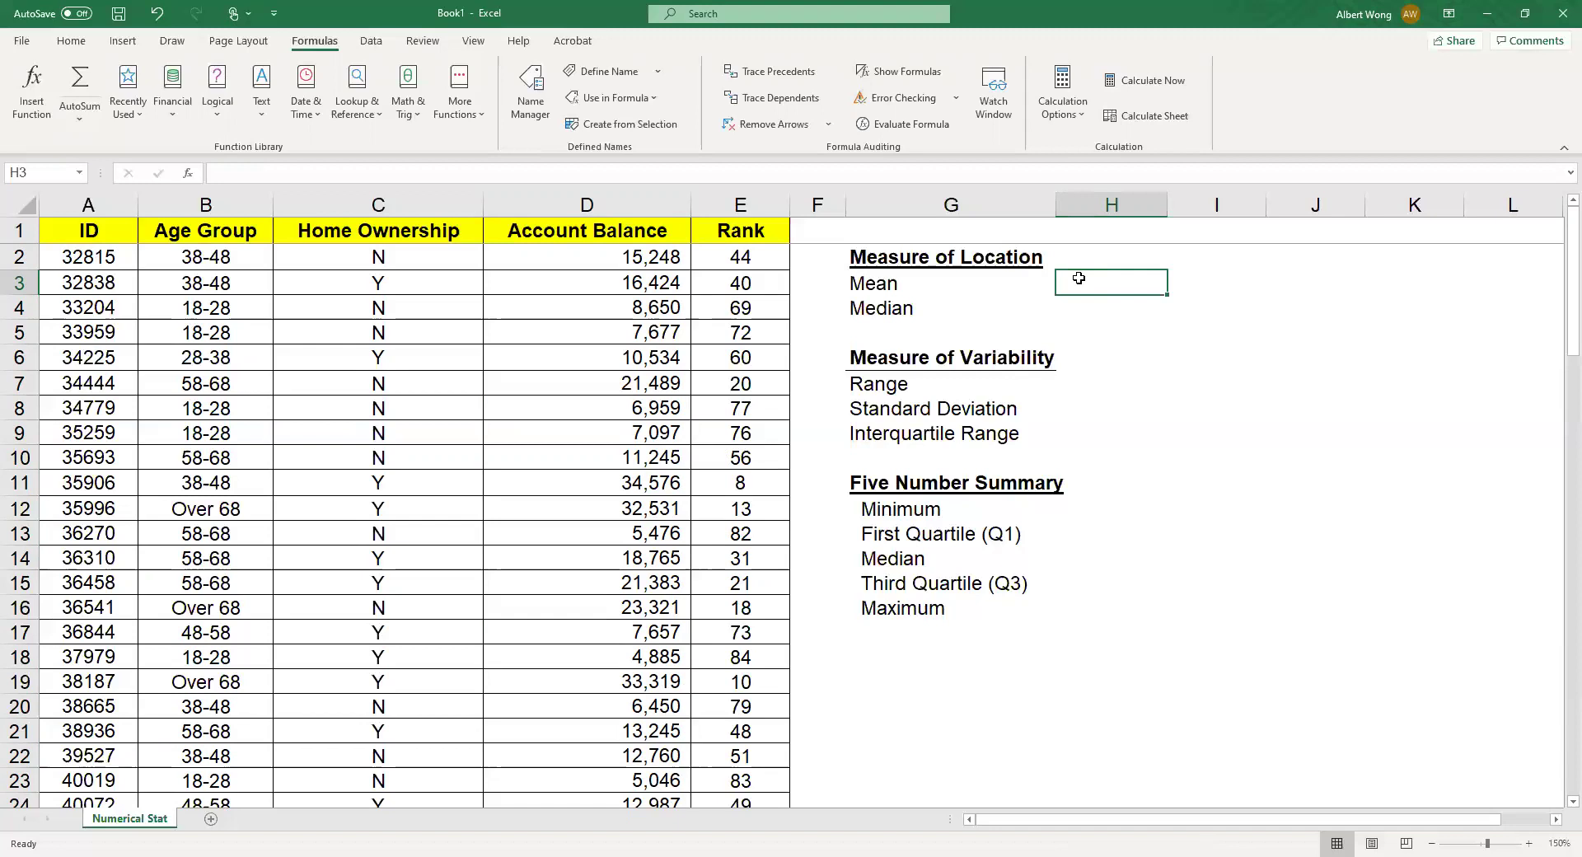
left_click(187, 175)
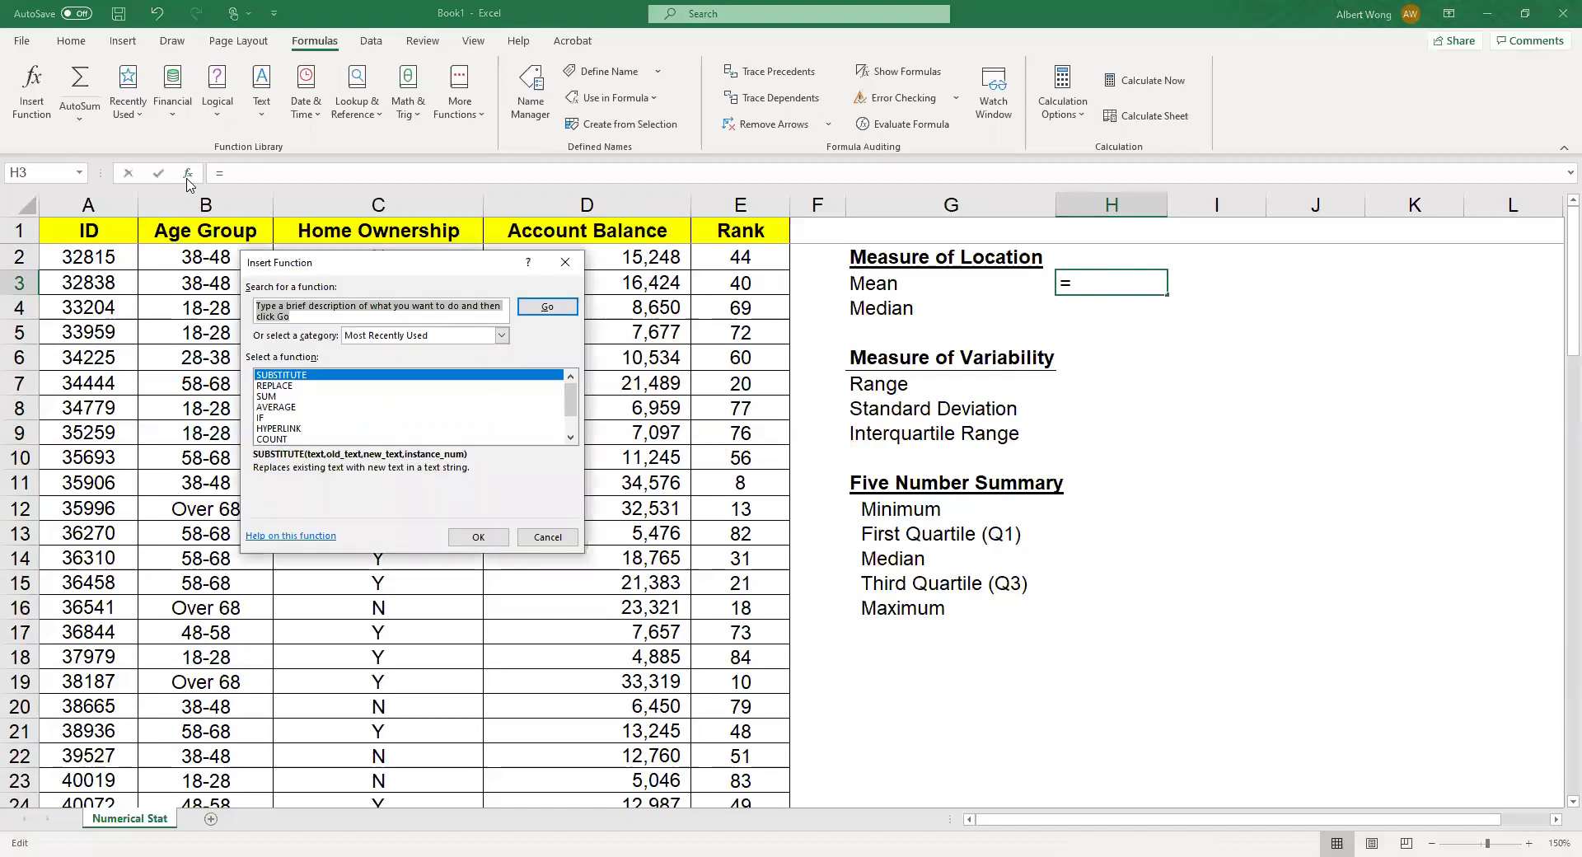
left_click(502, 336)
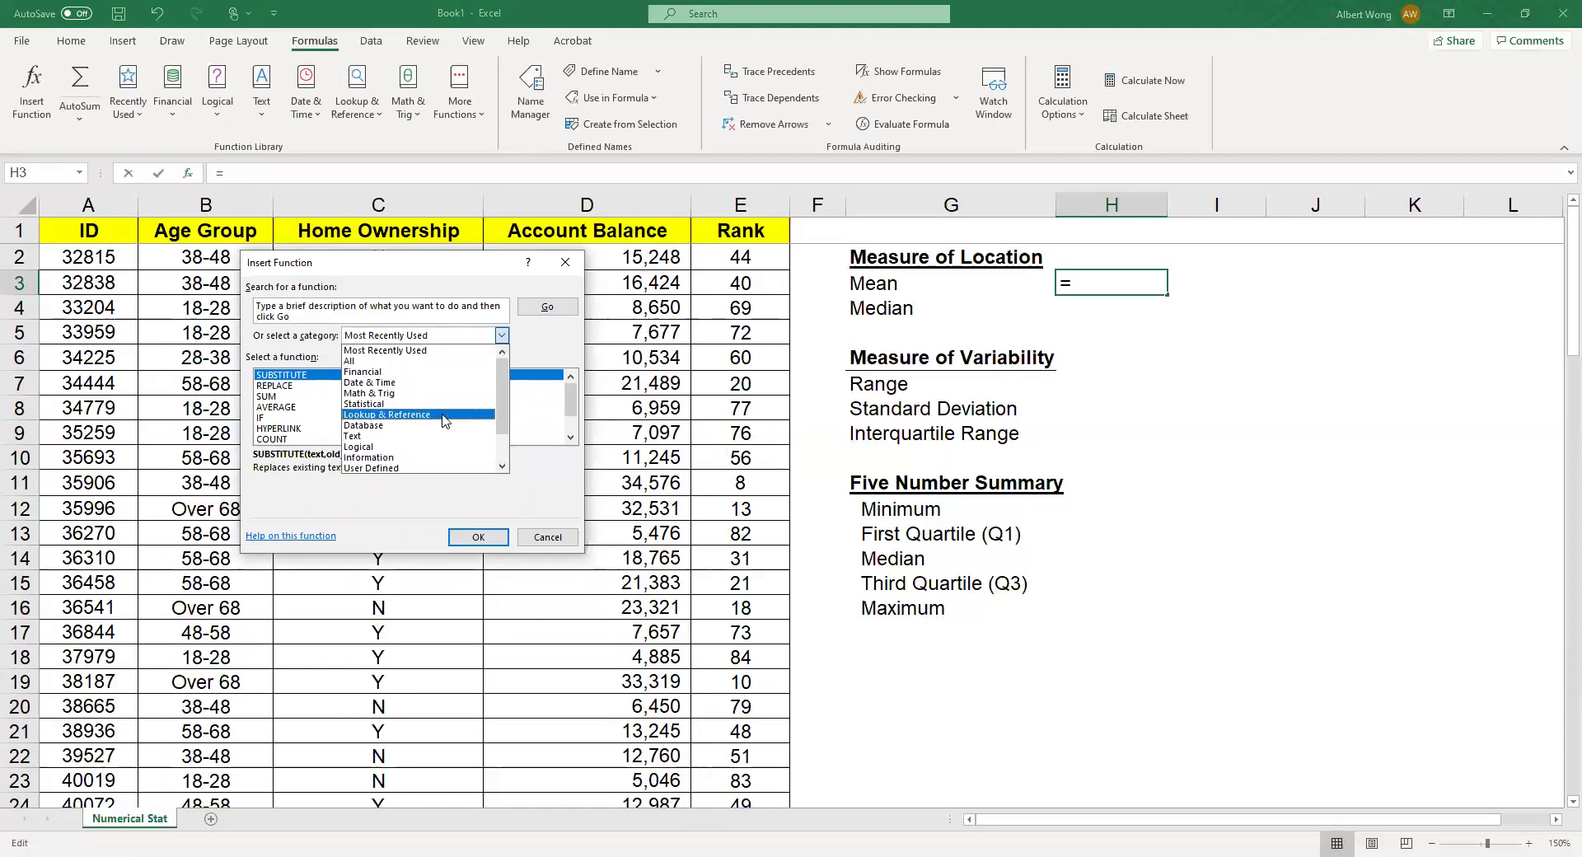
left_click(547, 537)
left_click(547, 537)
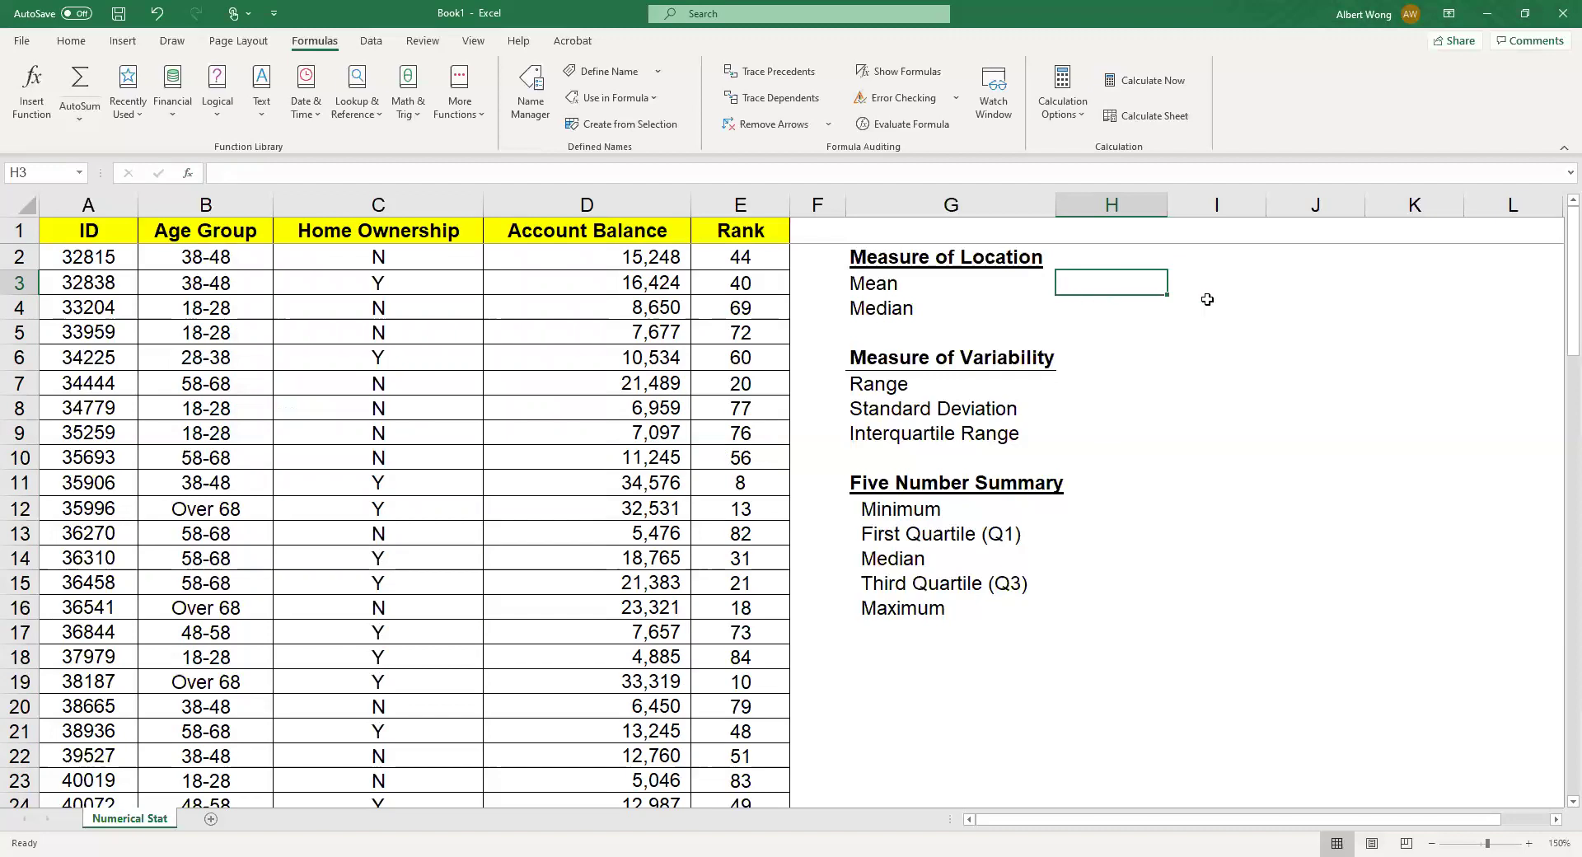
Step: Calculate the mean account balance in H3 with the formula =average(ab)
type("=")
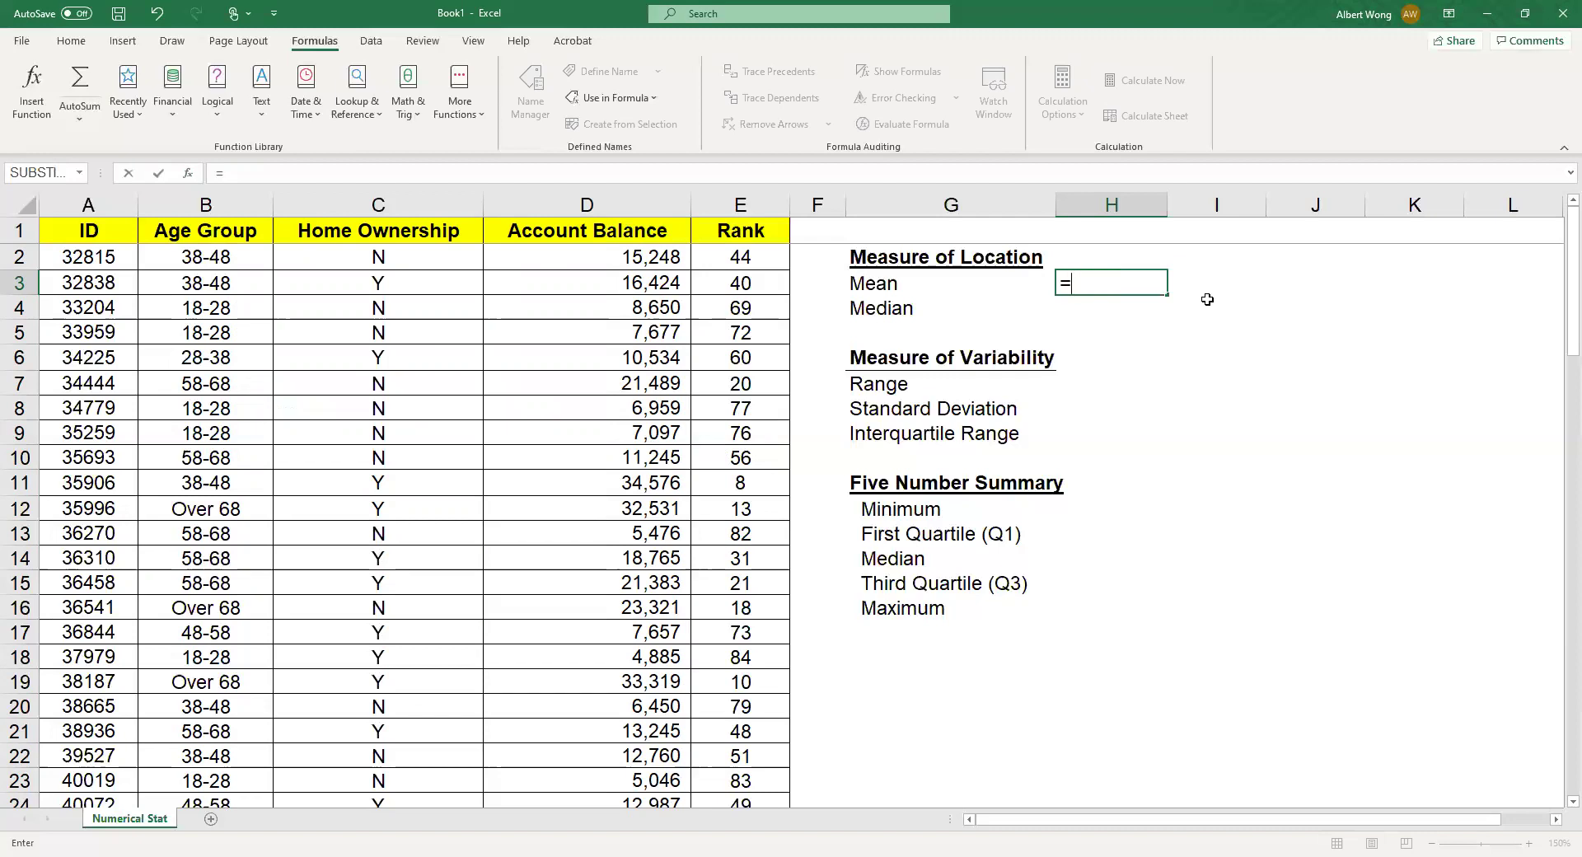
type("average")
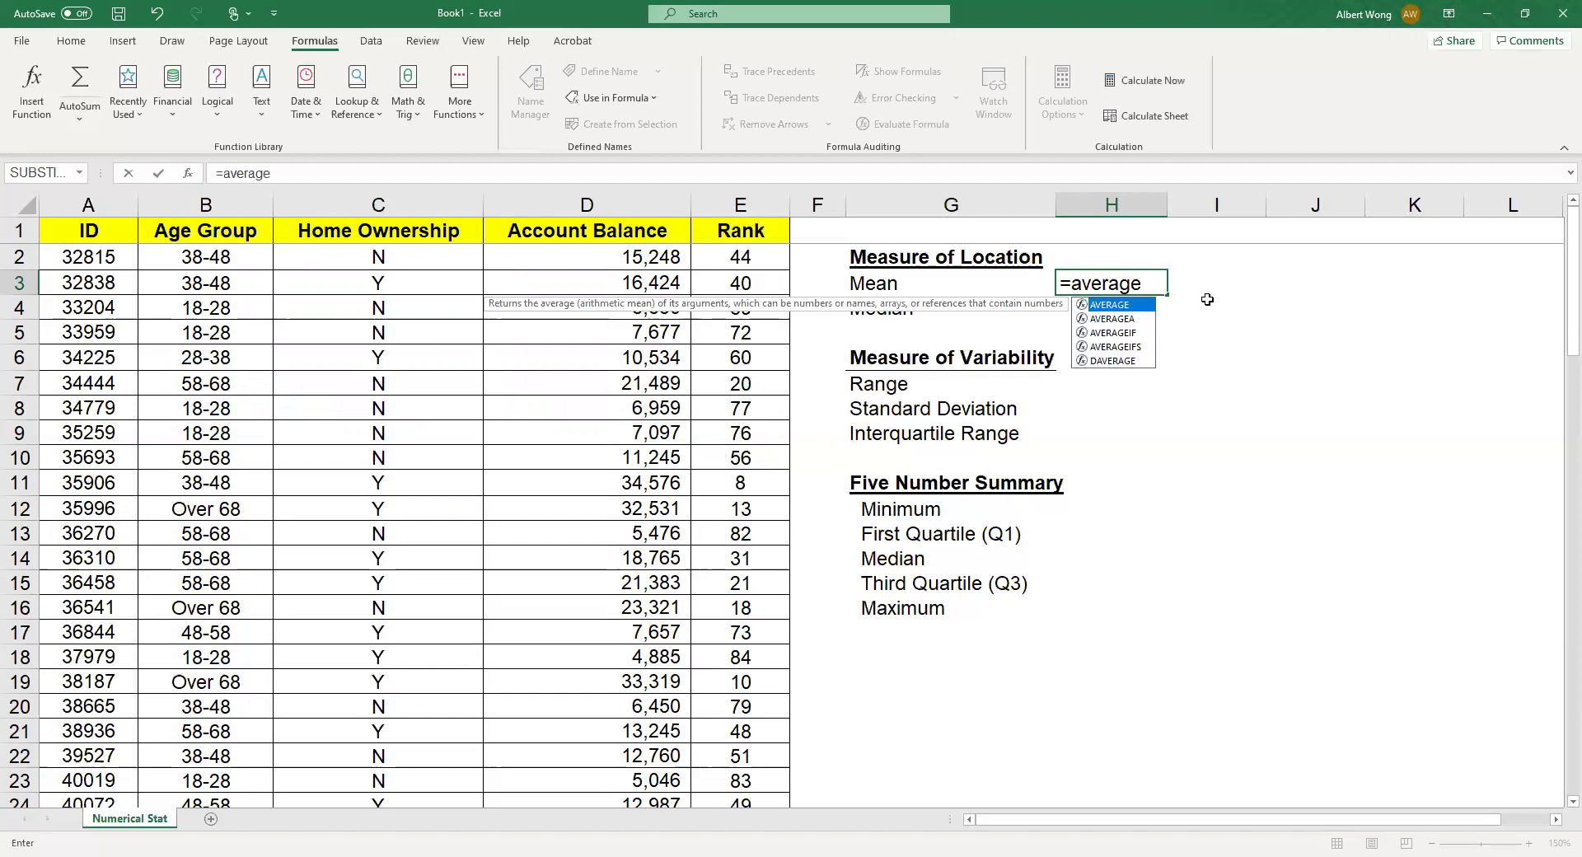
type("(")
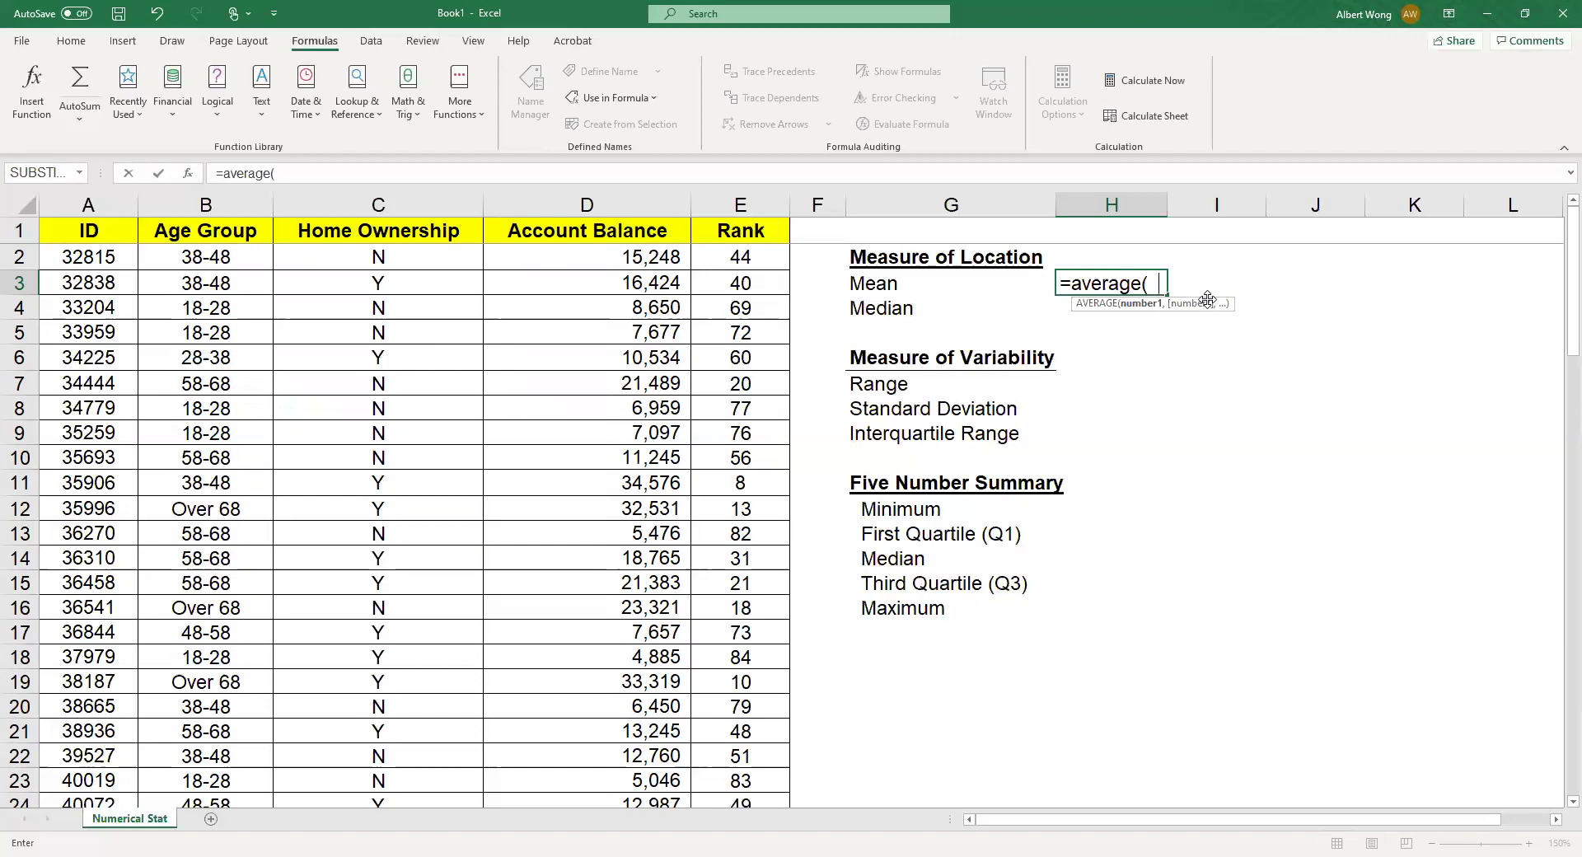
type("ab)")
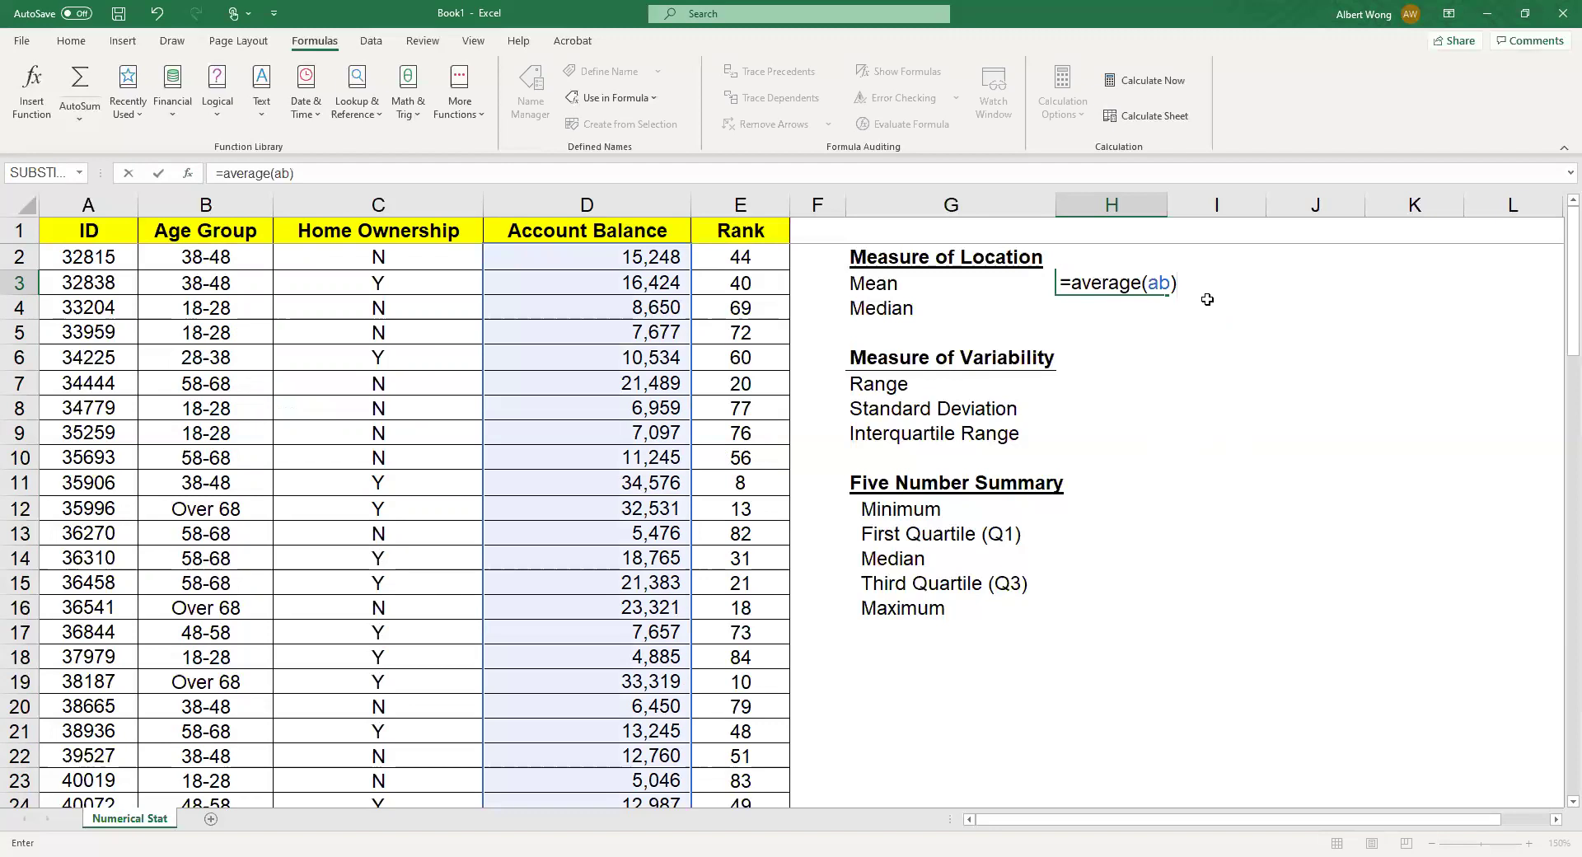
key("Return")
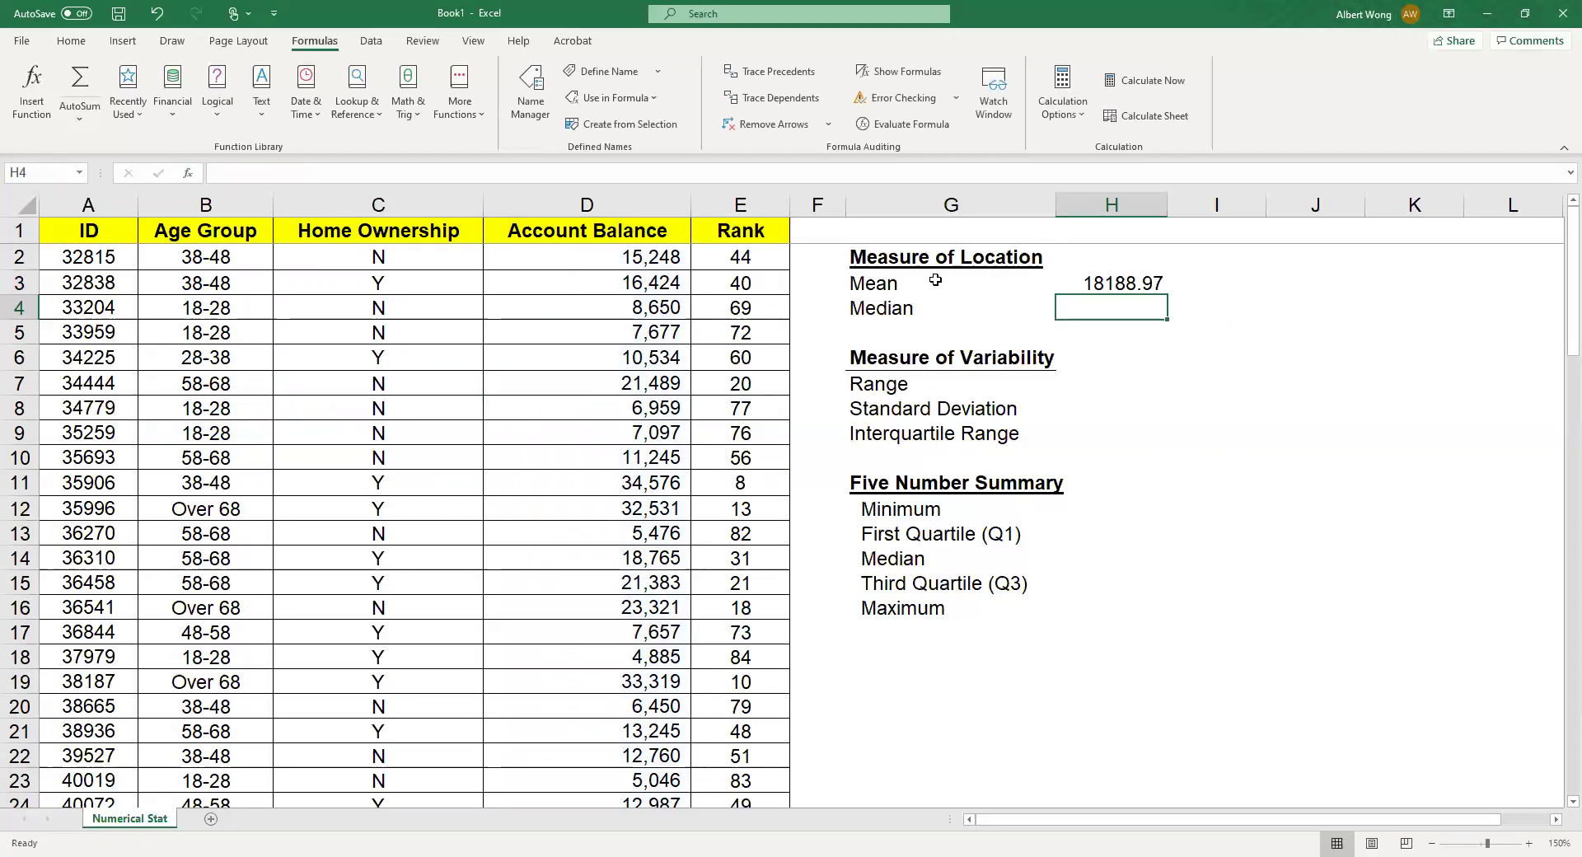
left_click(1113, 282)
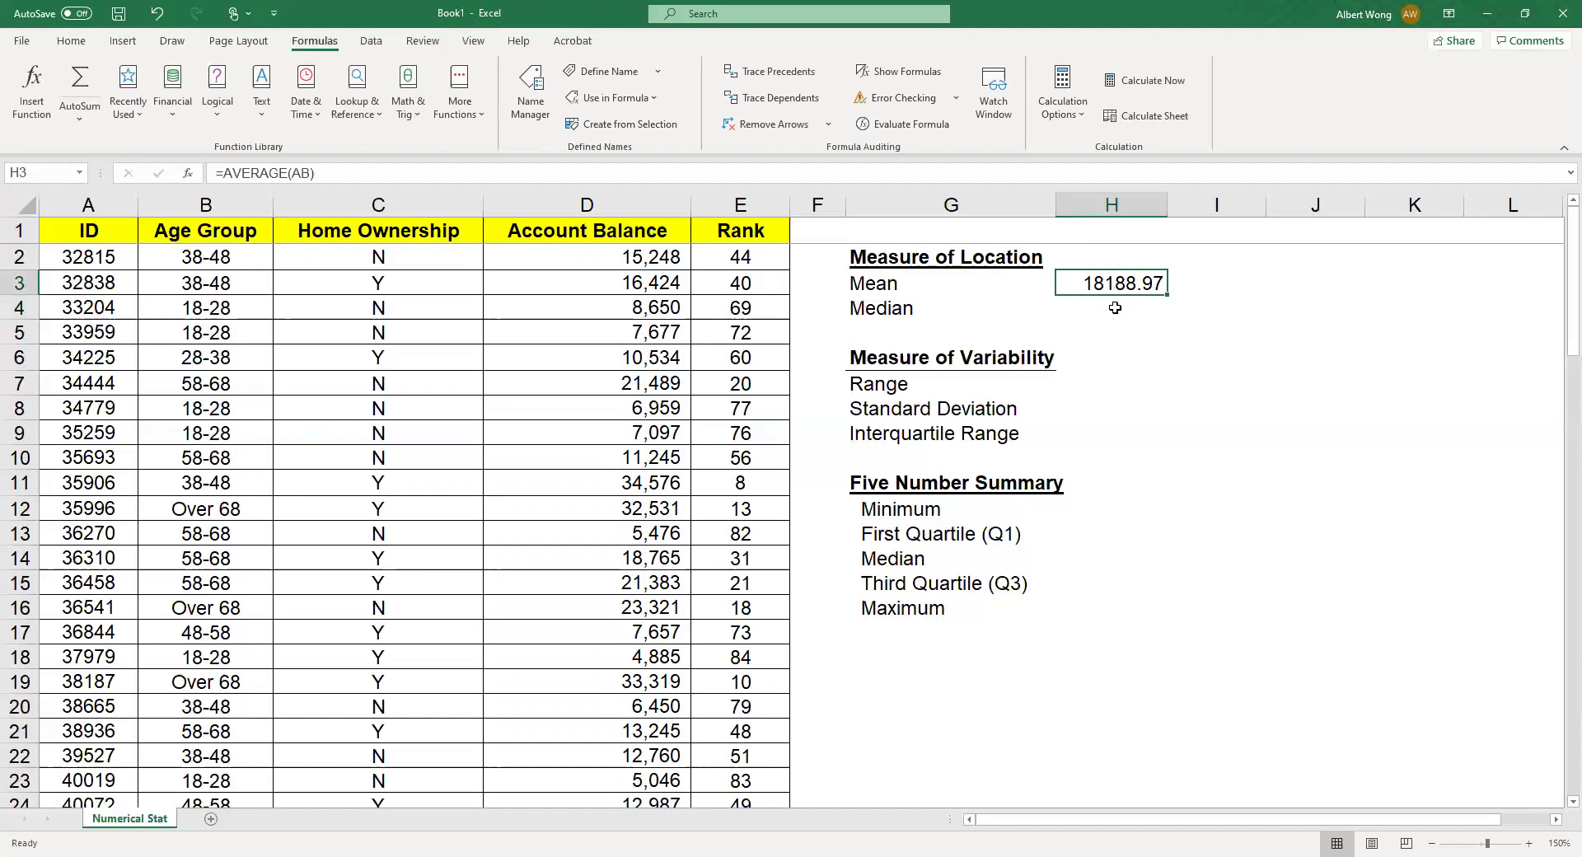
Step: Calculate the median account balance in H4 with =median(ab) and inspect the range the formula refers to
left_click(1115, 308)
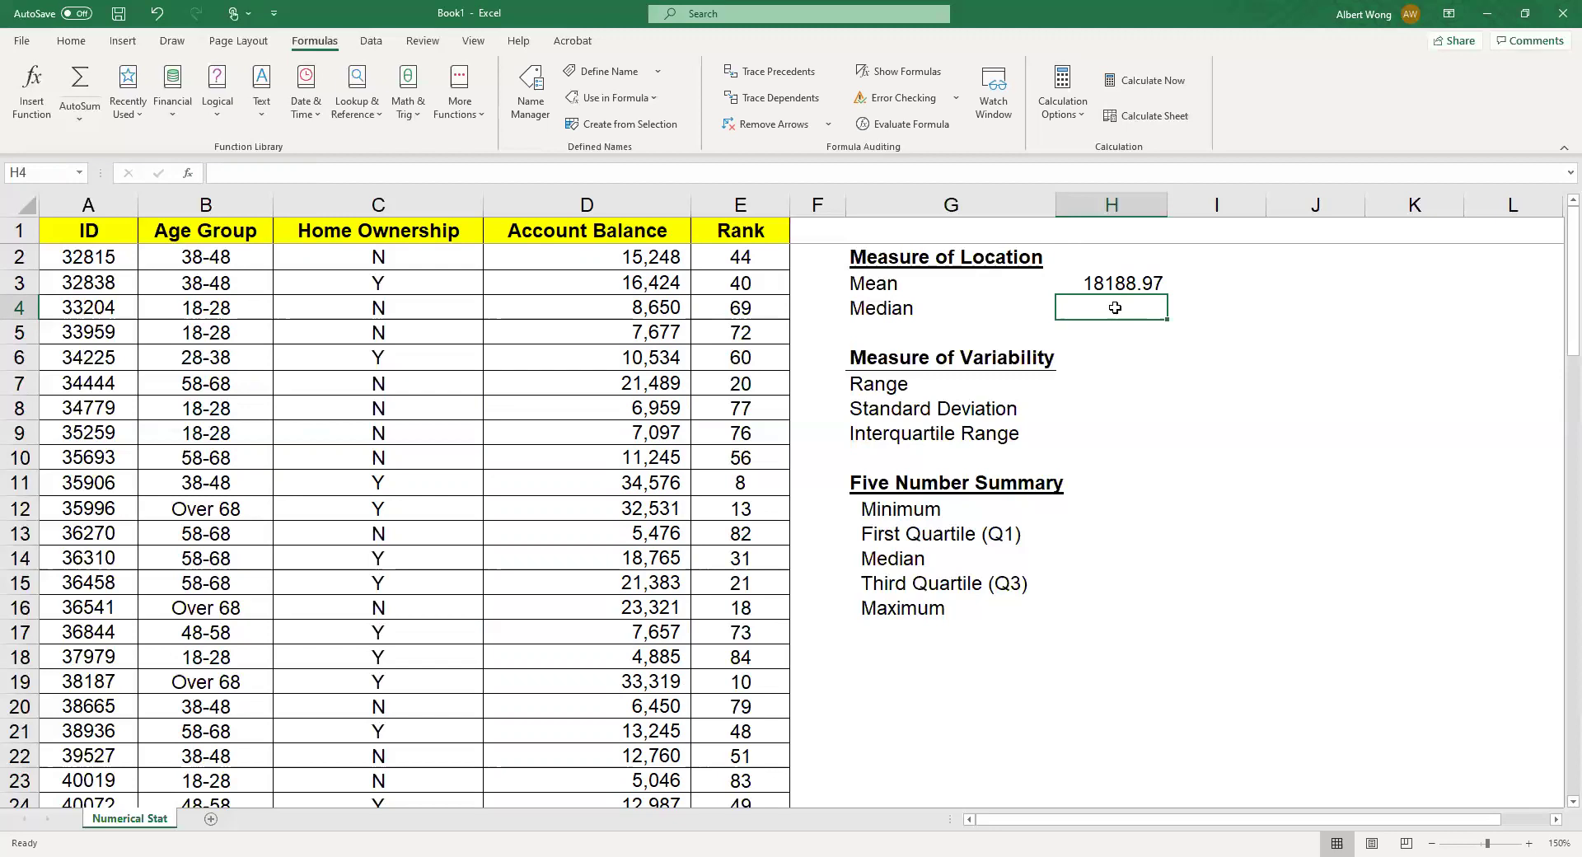
type("=")
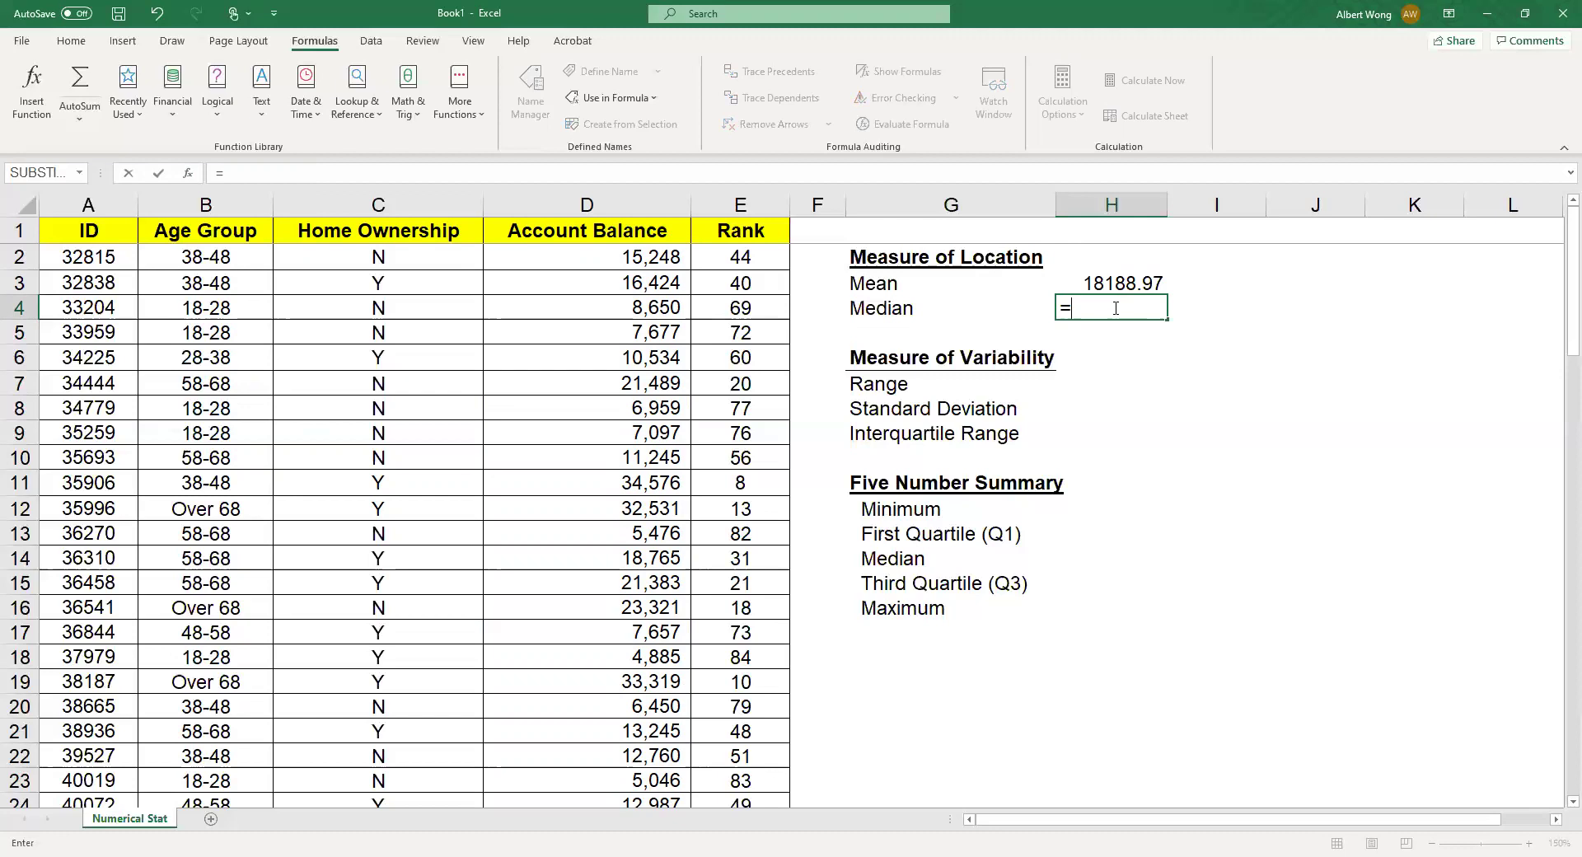
type("median(ab")
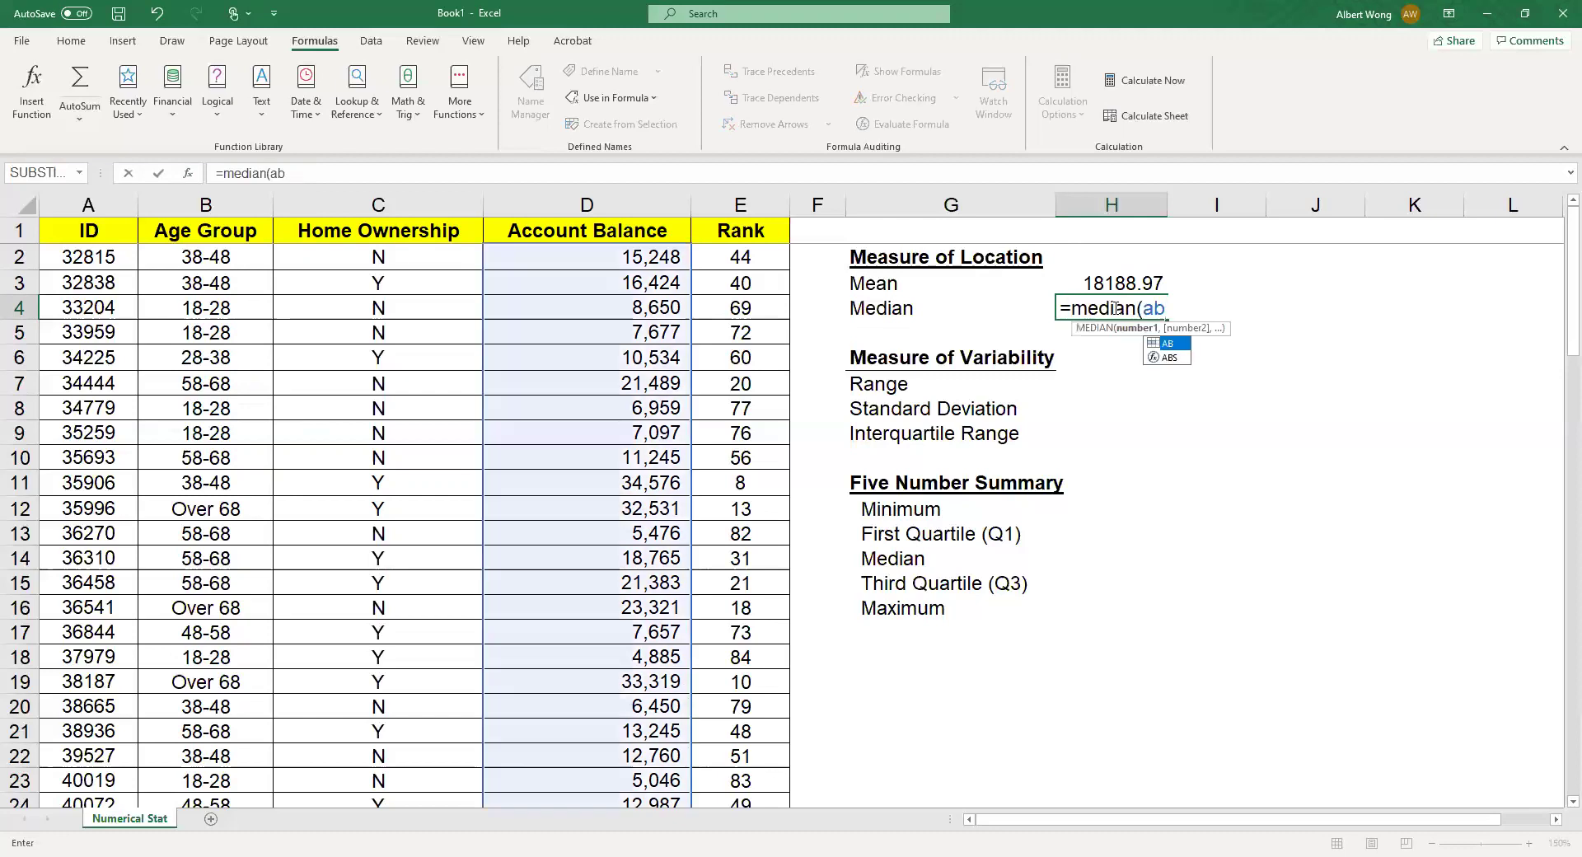
type(")")
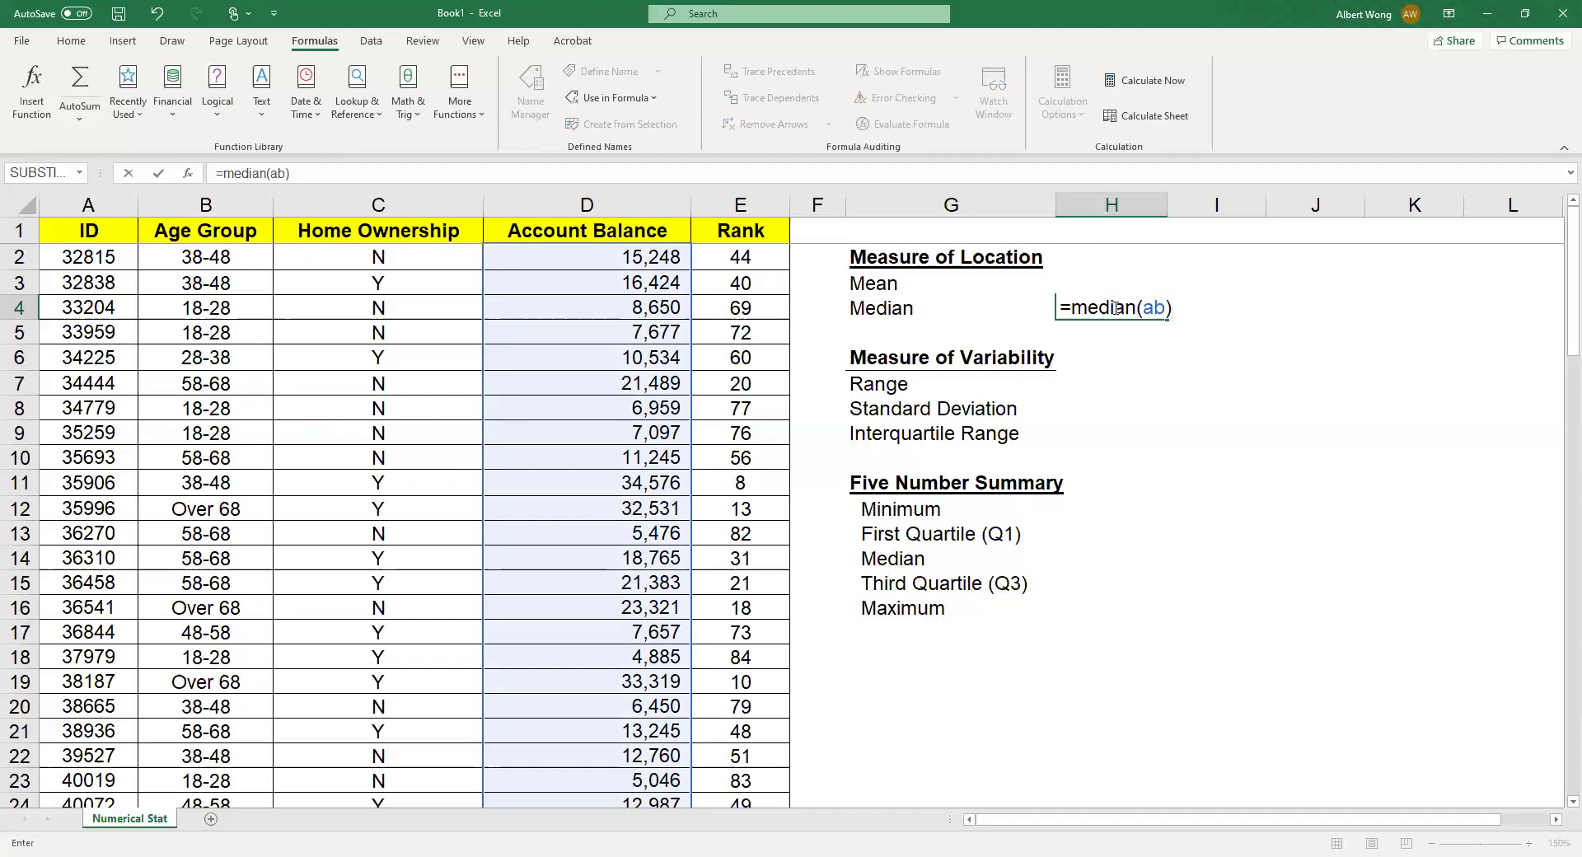
key("Return")
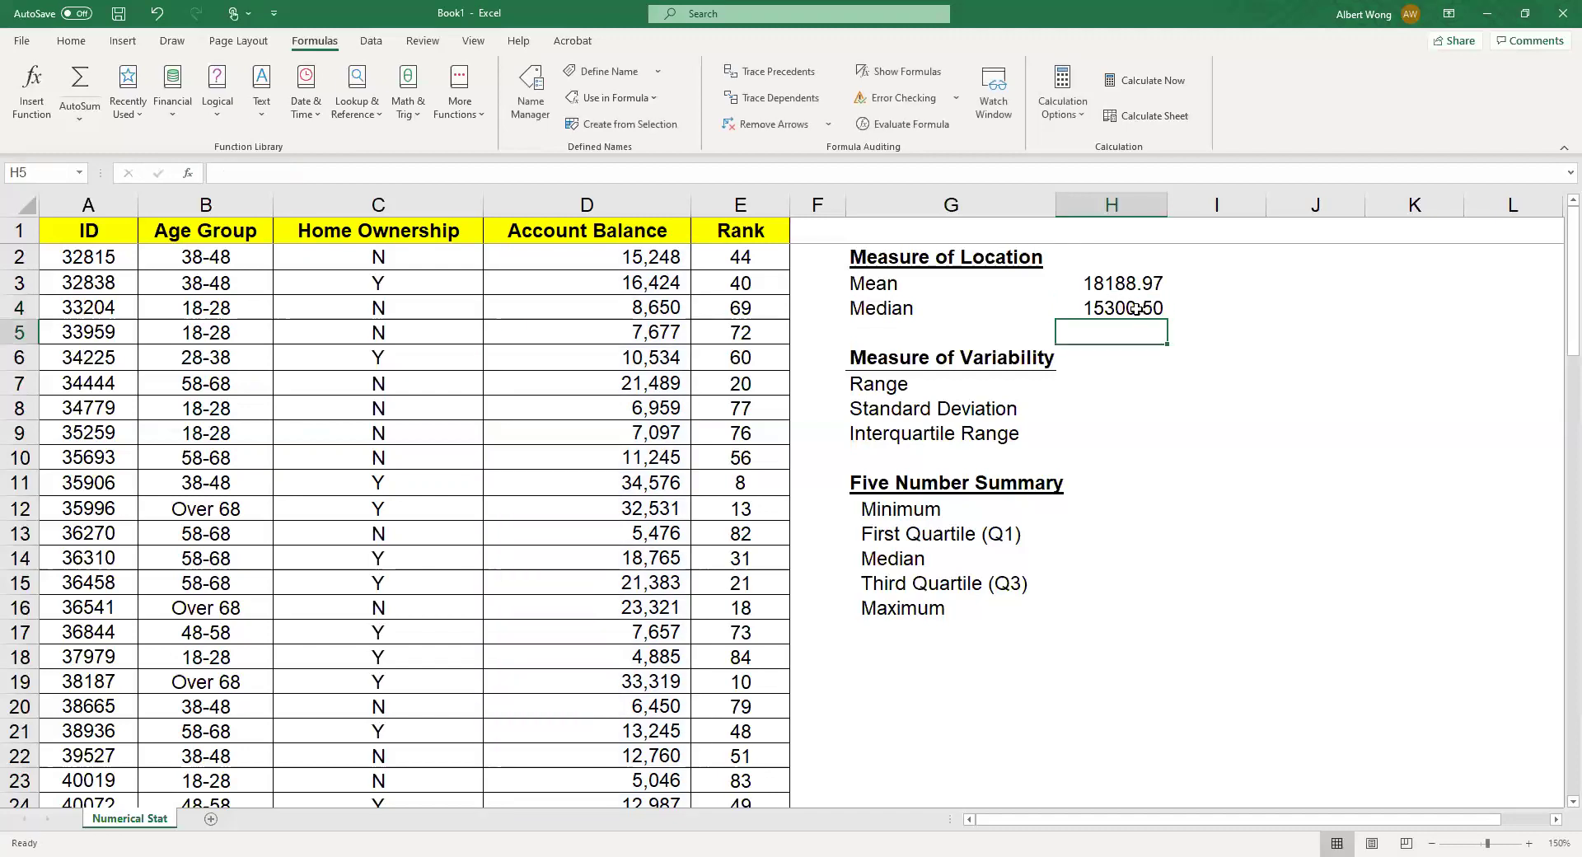
left_click(1113, 307)
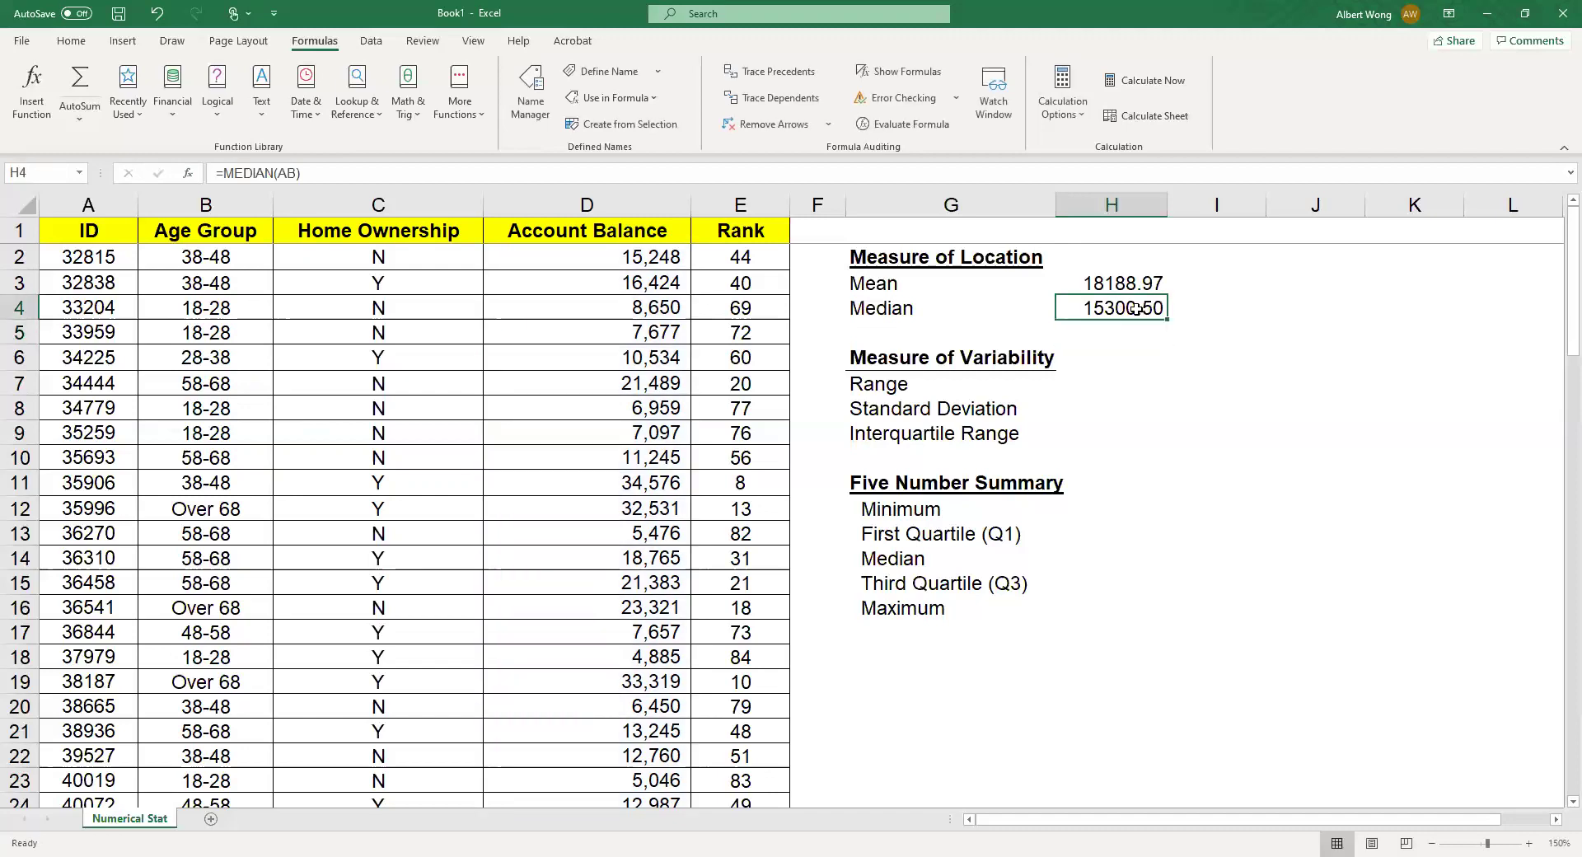
left_click(366, 173)
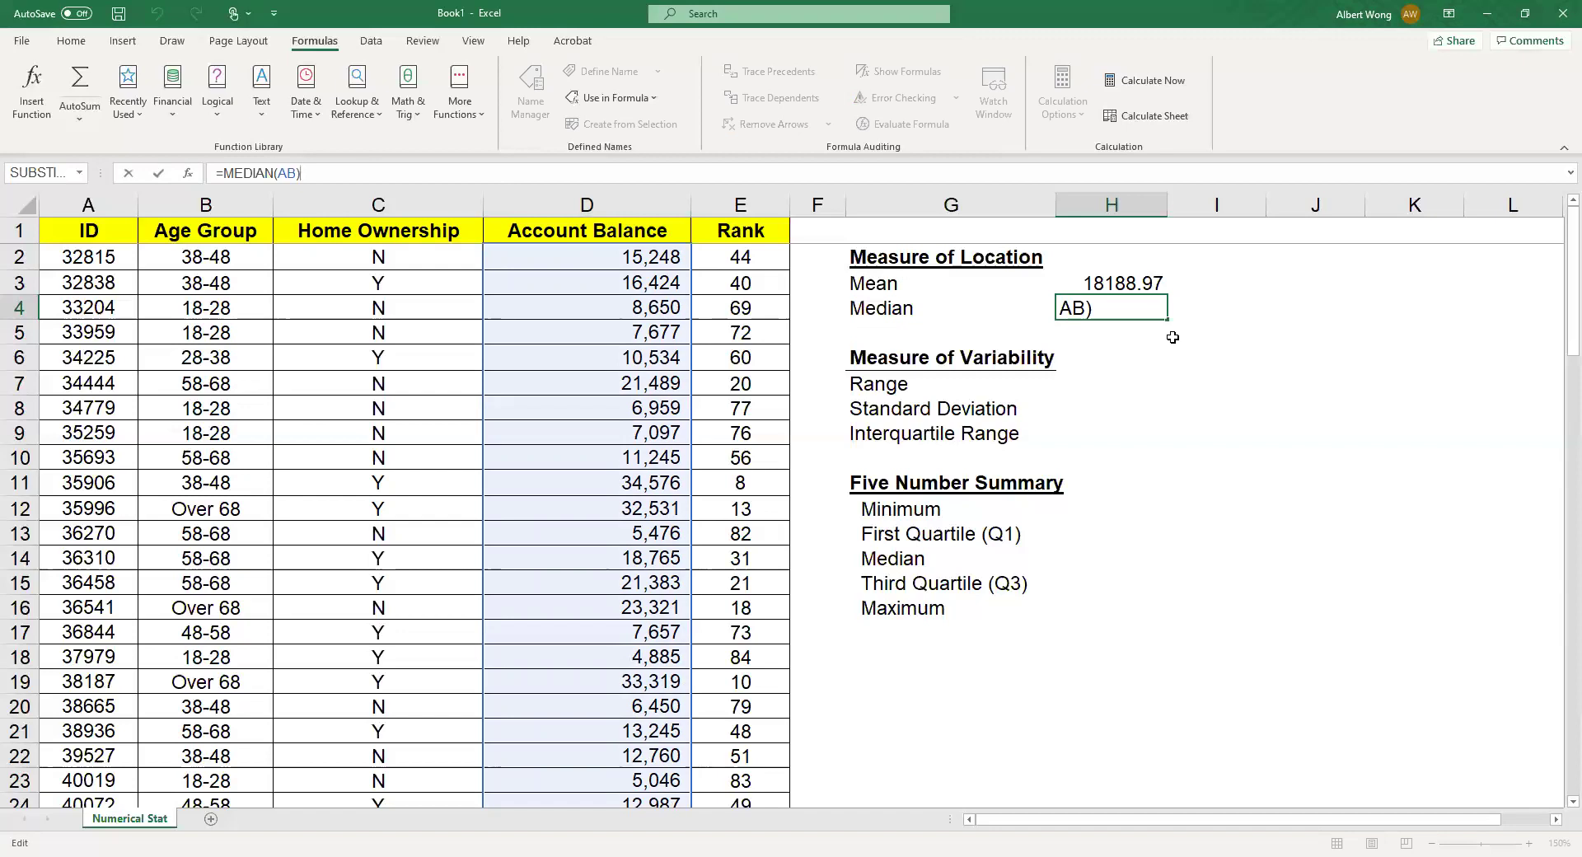
Step: Calculate the range of the account balances in H7 with the formula =max(ab)-min(ab)
left_click(1104, 375)
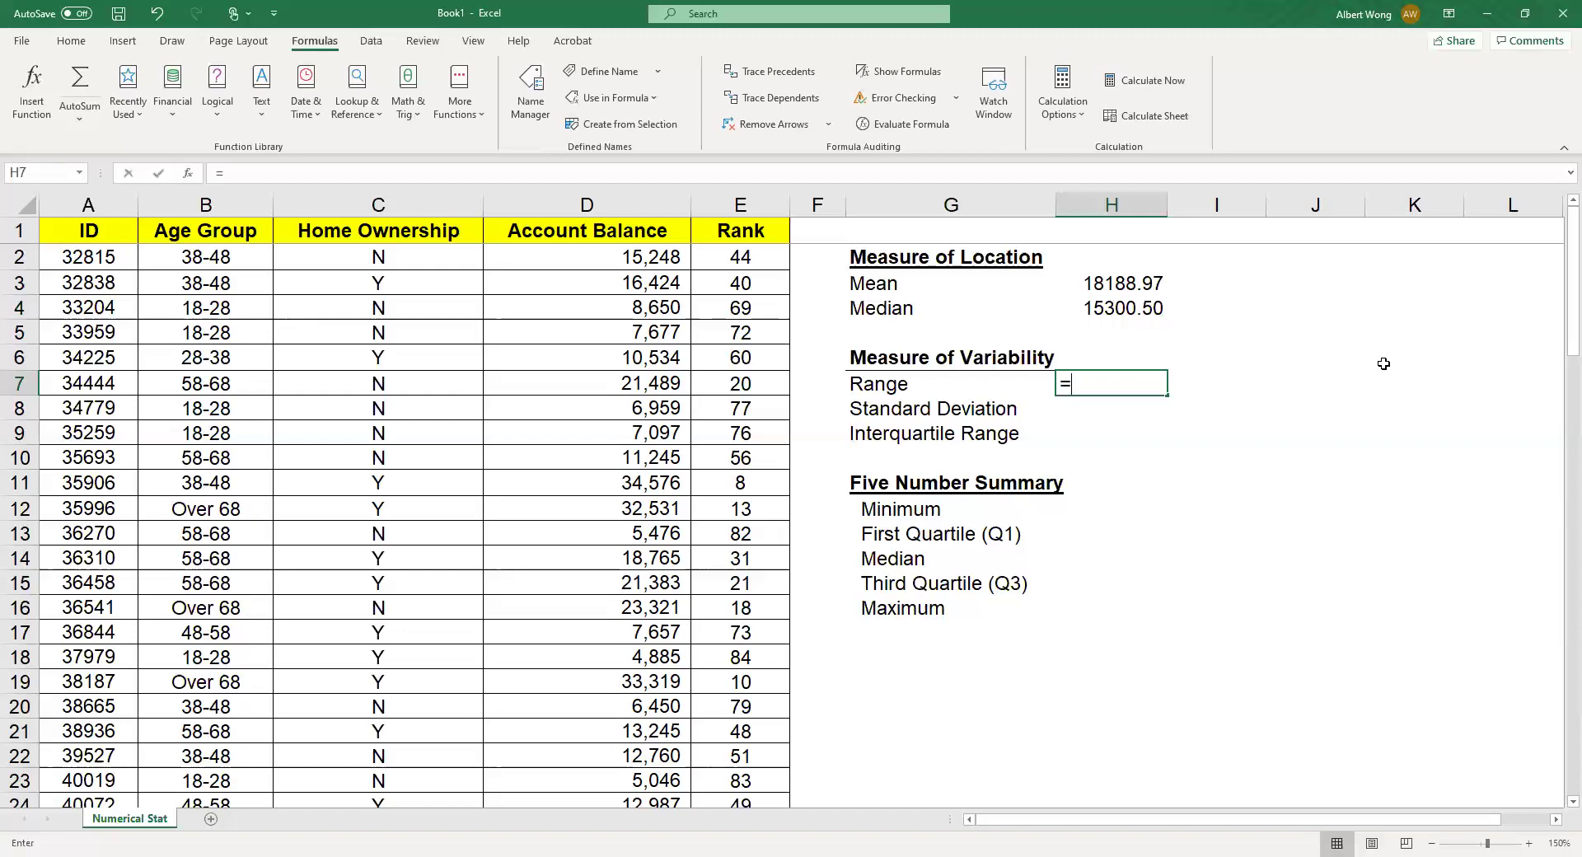
type("=")
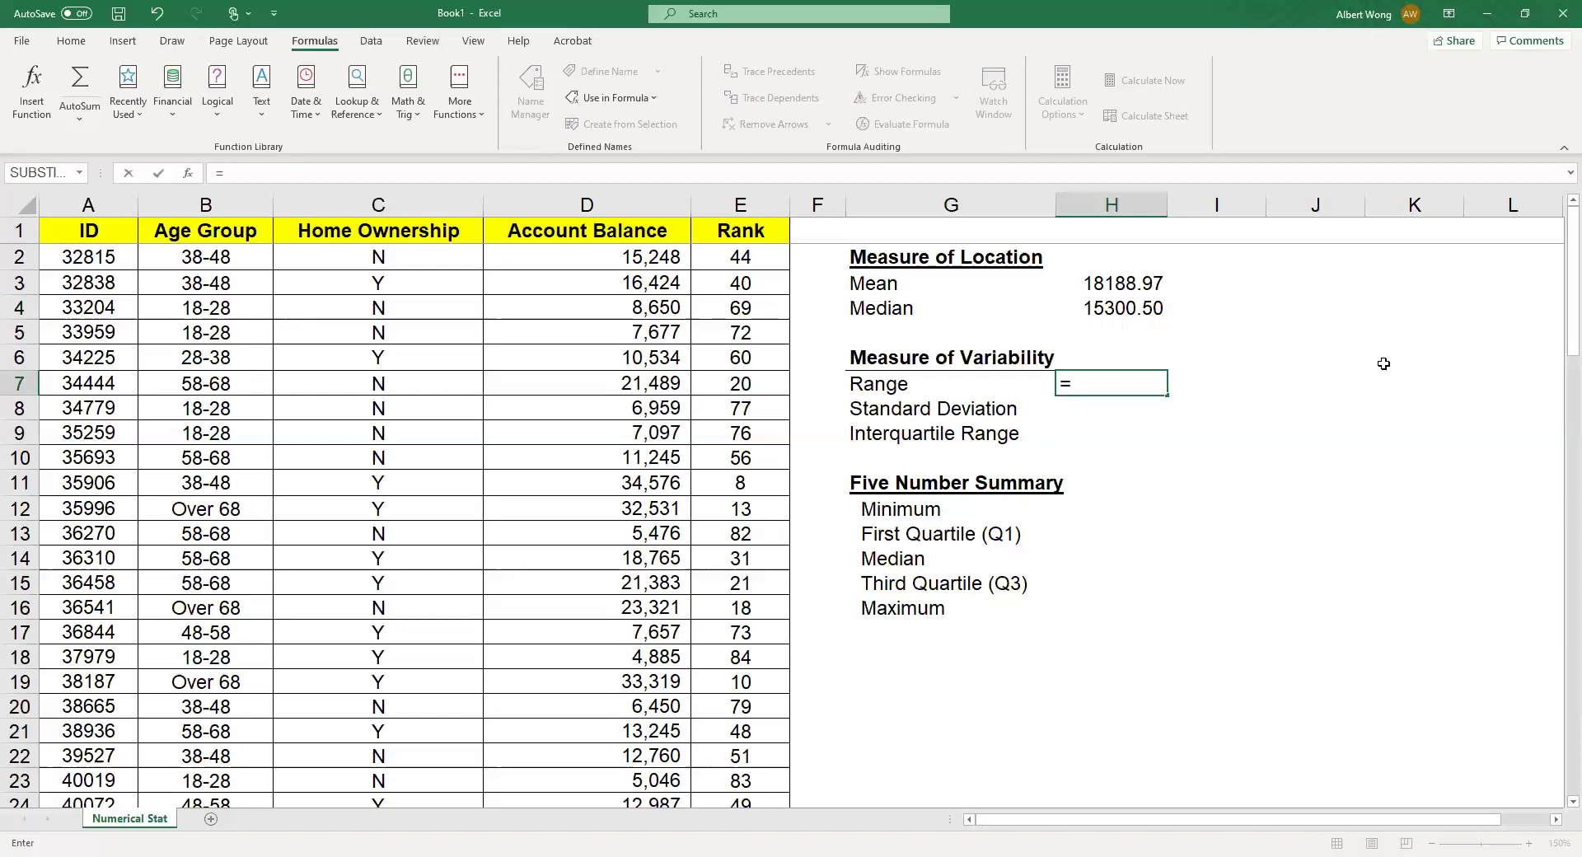
type("max(a")
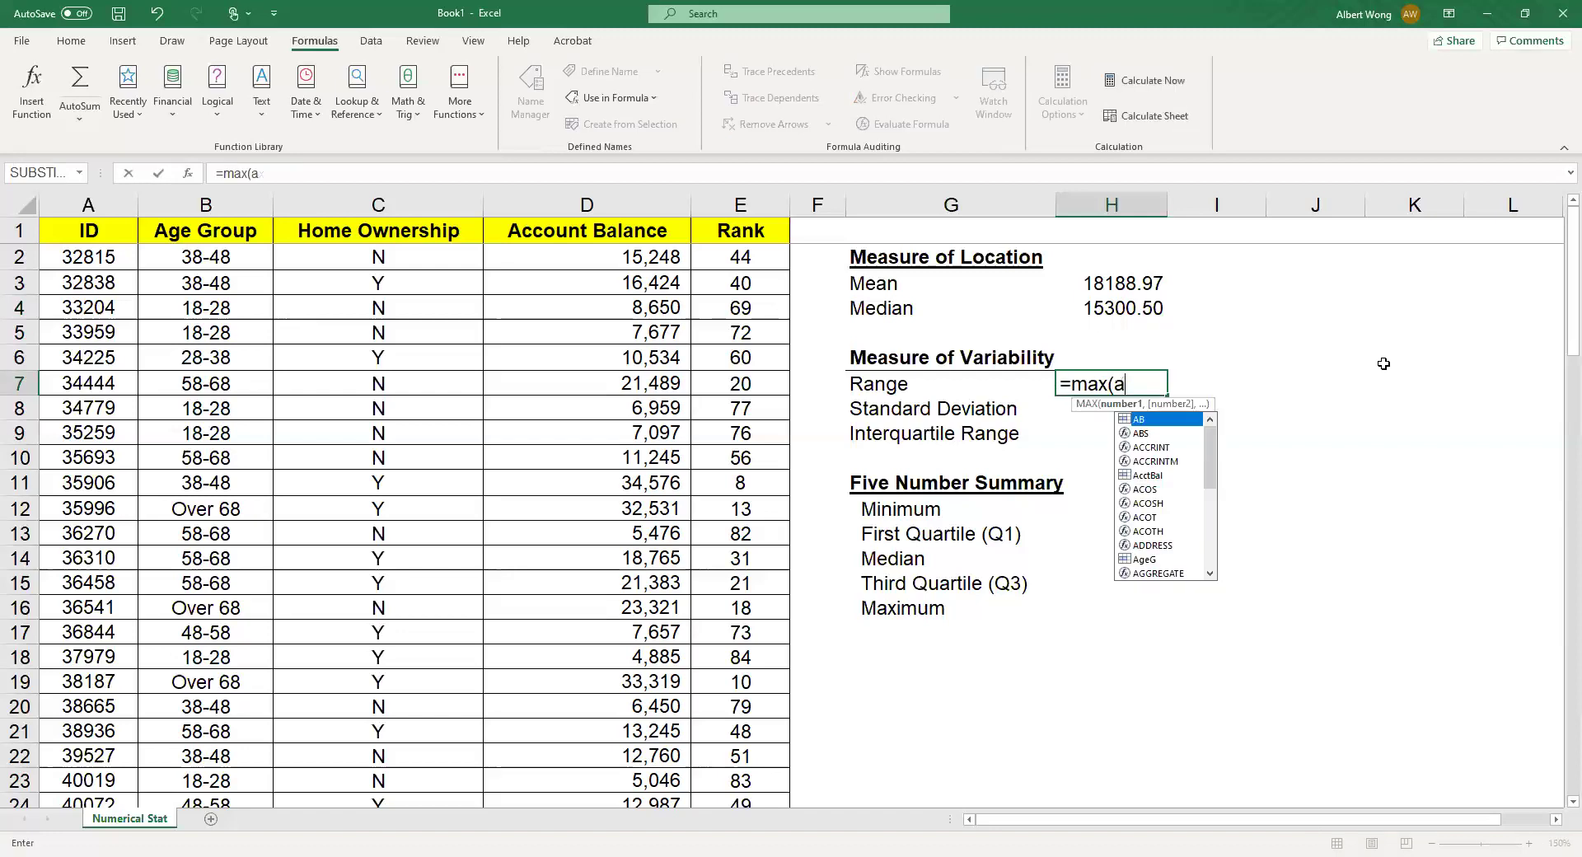
type("b)-")
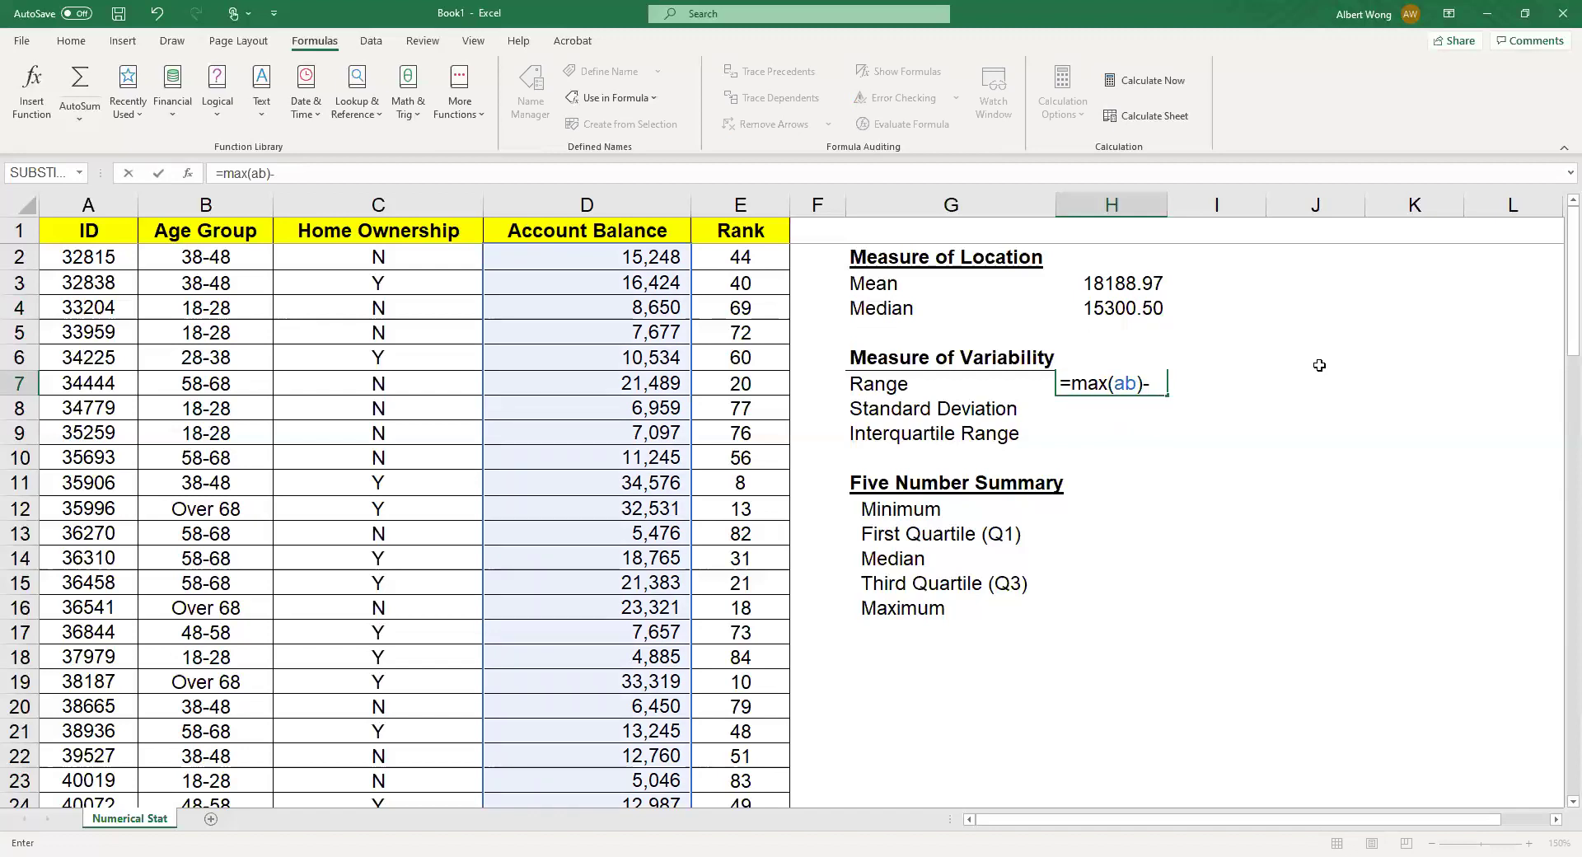
type("min")
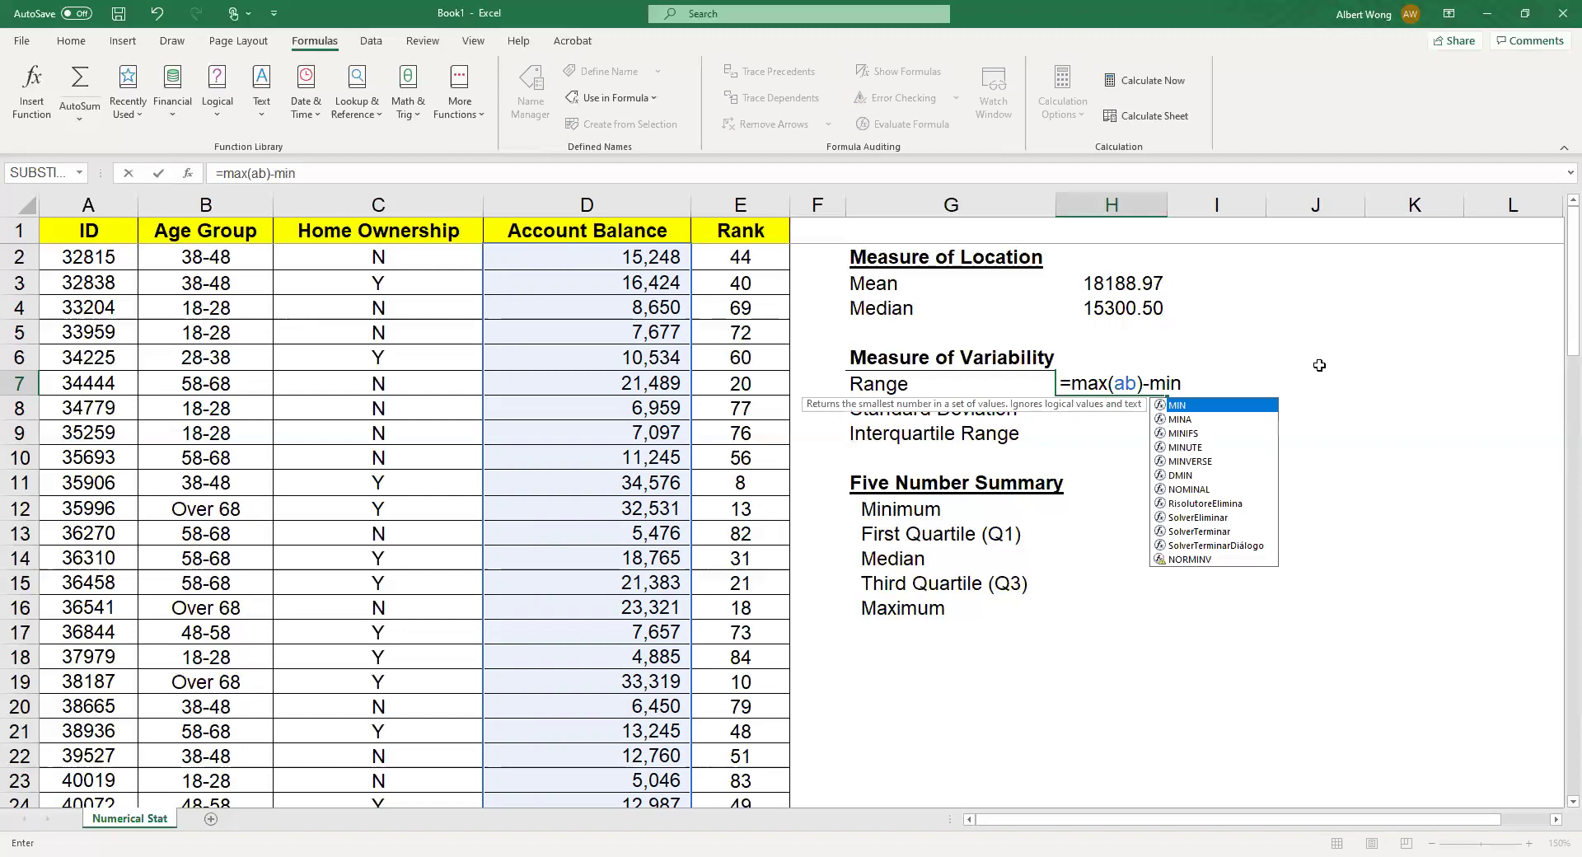
type("(ab)")
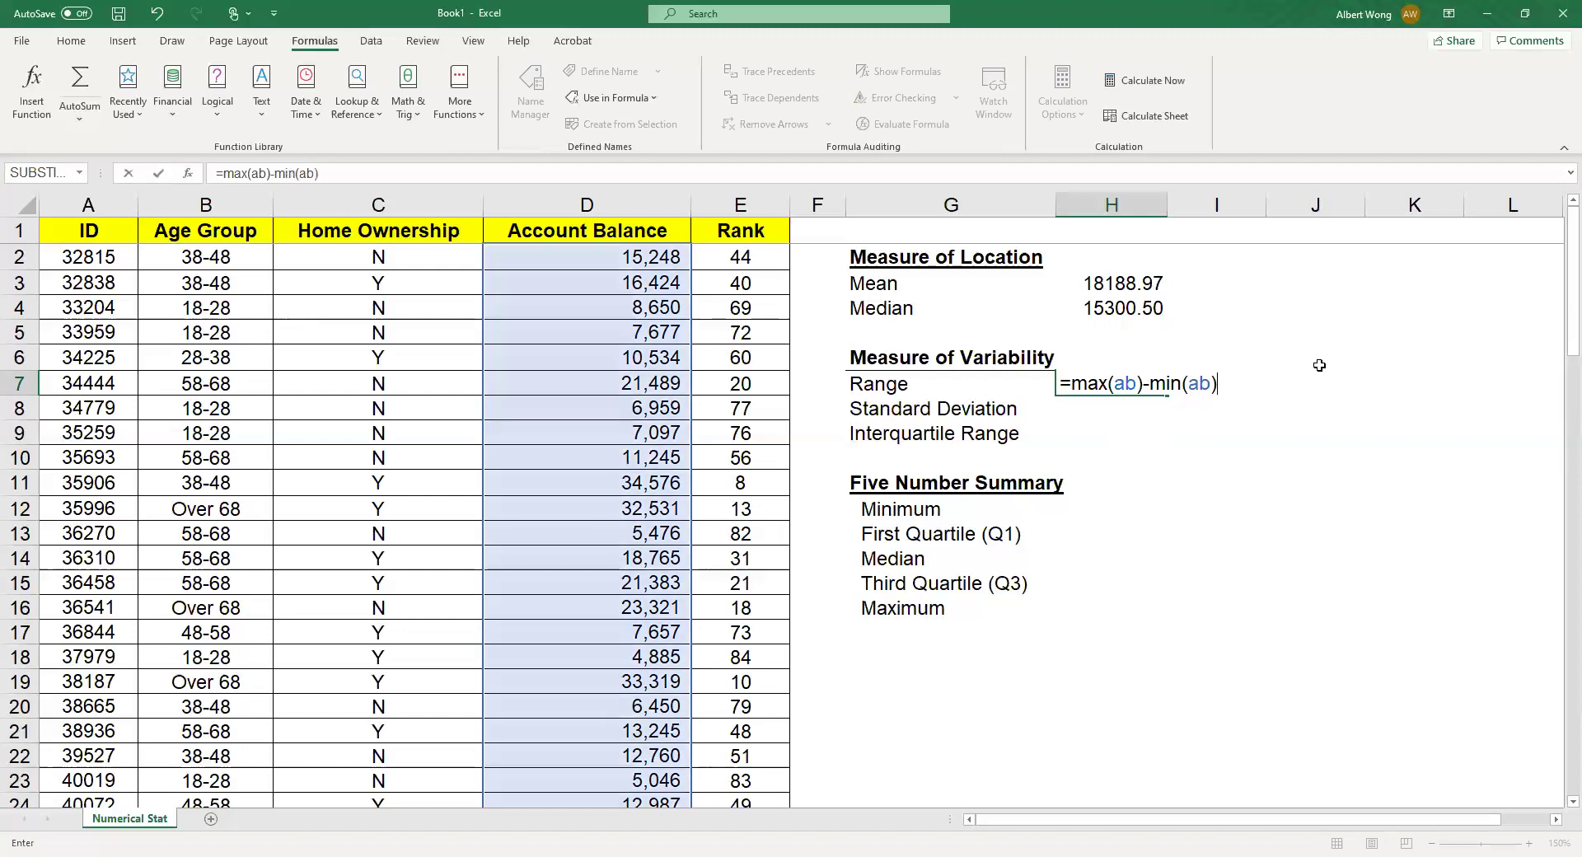
key("Return")
Step: Calculate the standard deviation of the account balances in H8 with the formula =stdev(ab)
type("=")
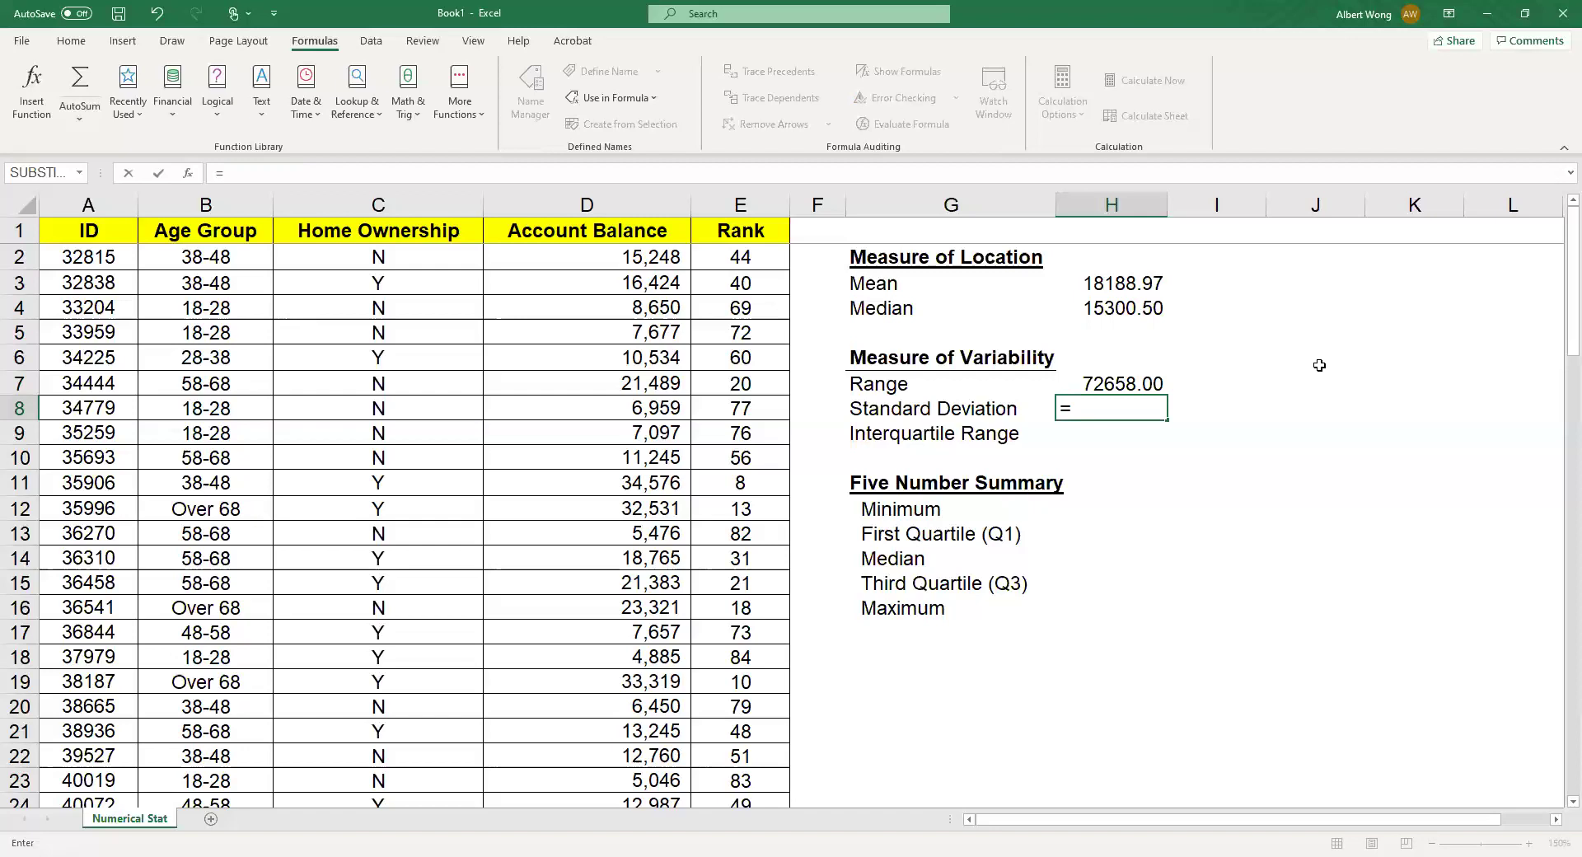
type("st")
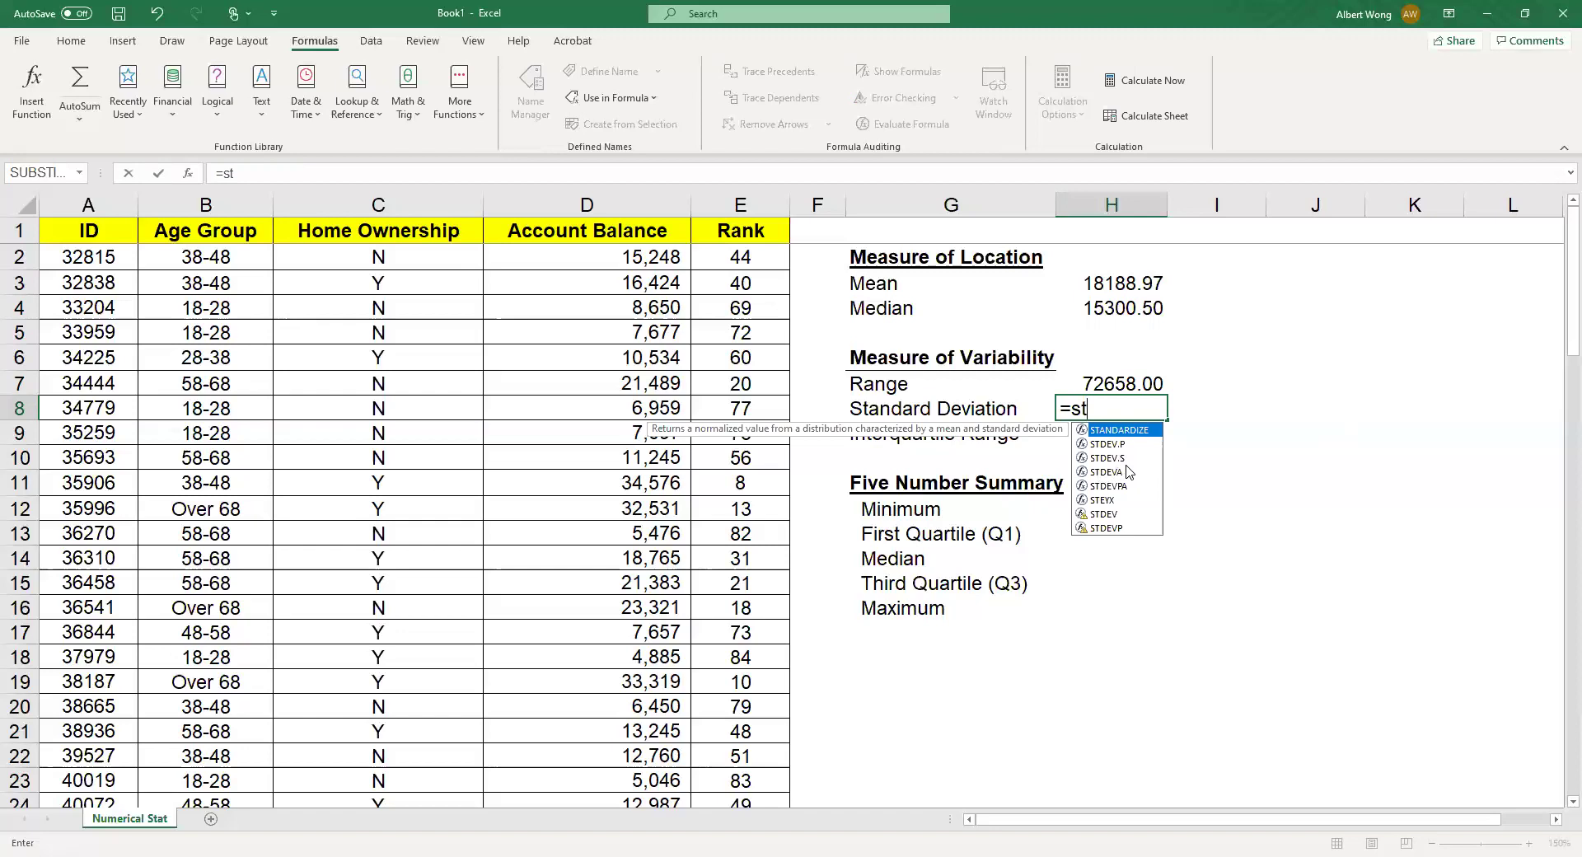
type("dev")
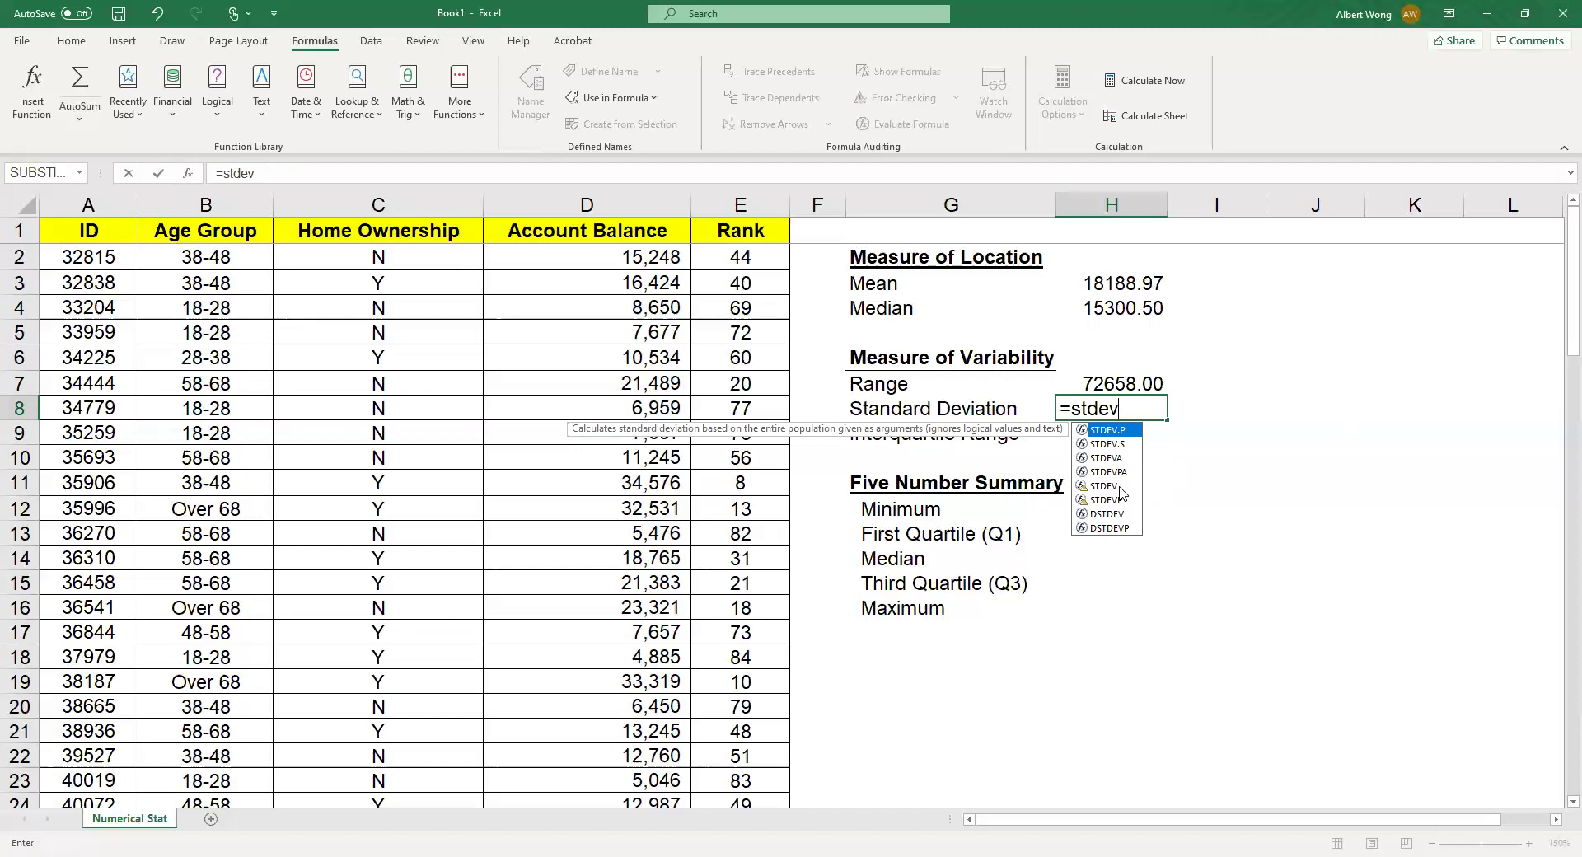
type("(")
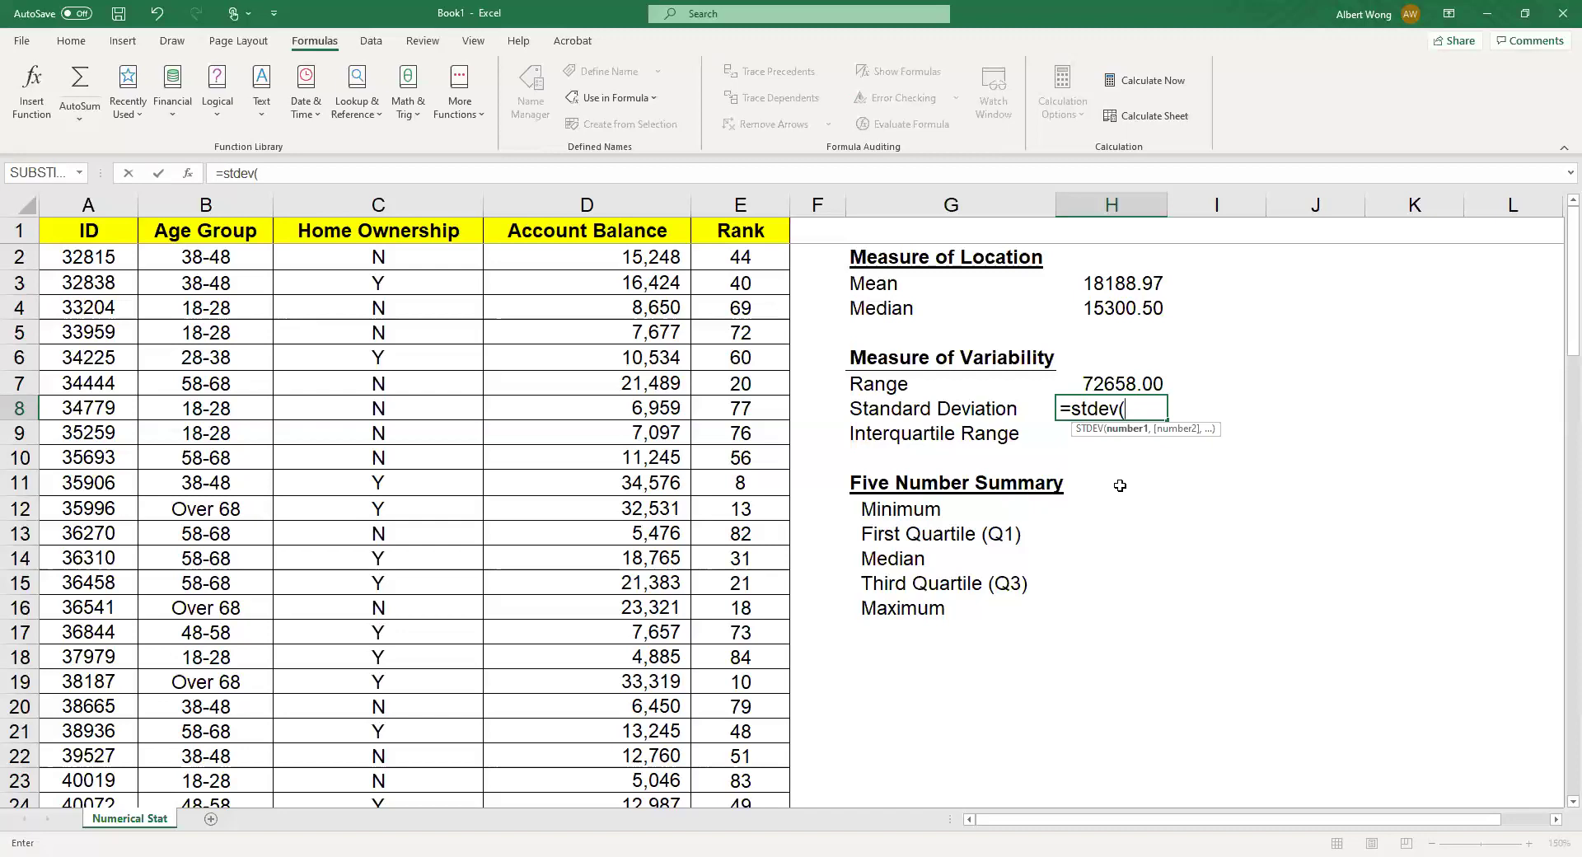
type("ab)")
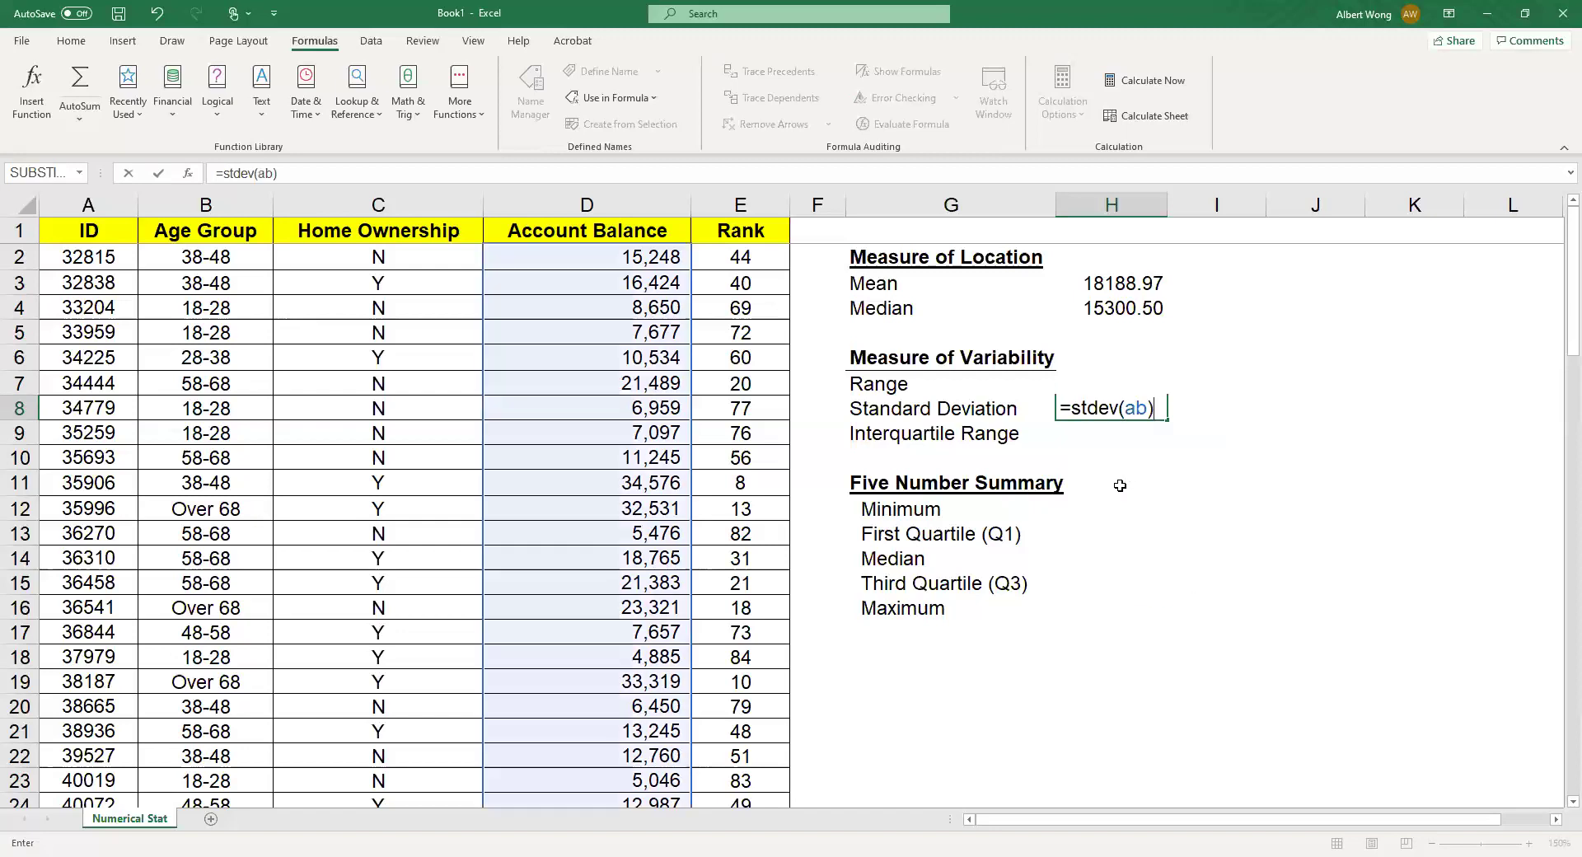
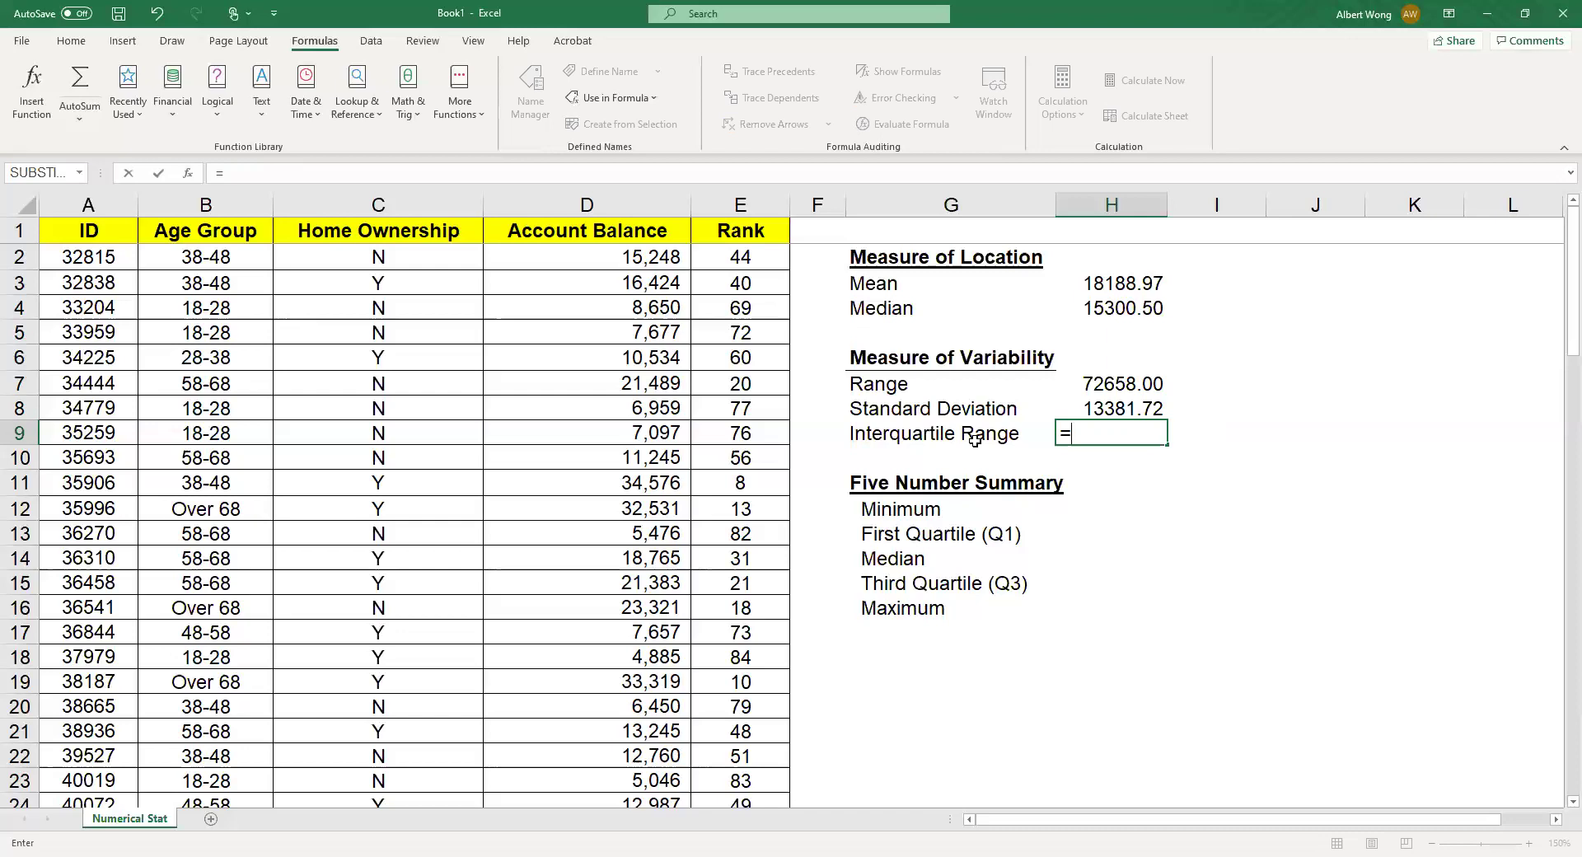
Step: Start the interquartile range formula in H9 with the third quartile of the account balances, =quartile.exc(ab,3)
type("quart")
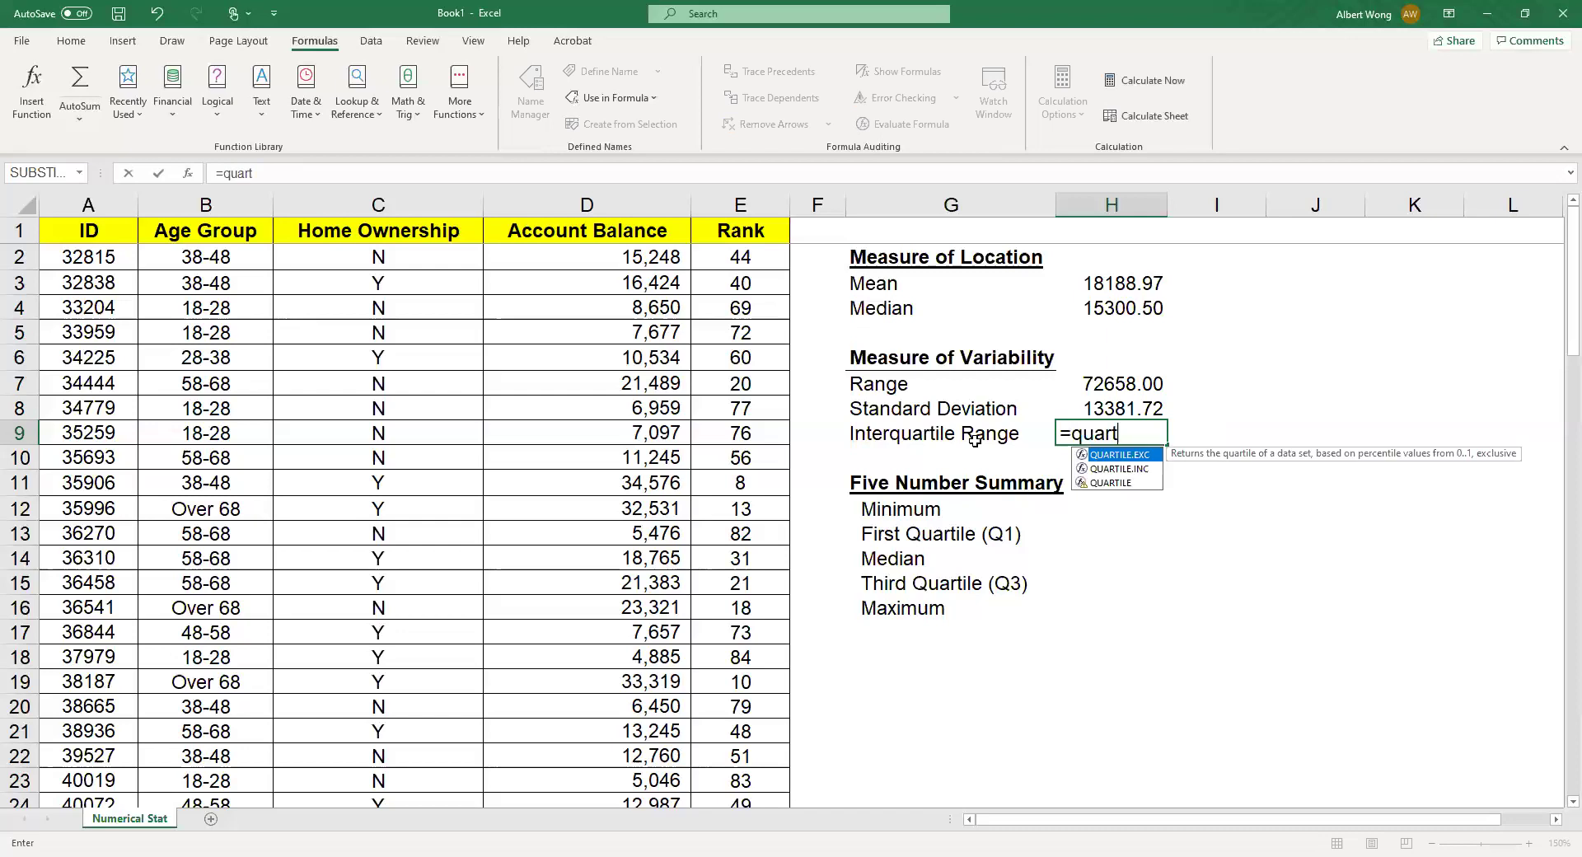
type("ile.exc")
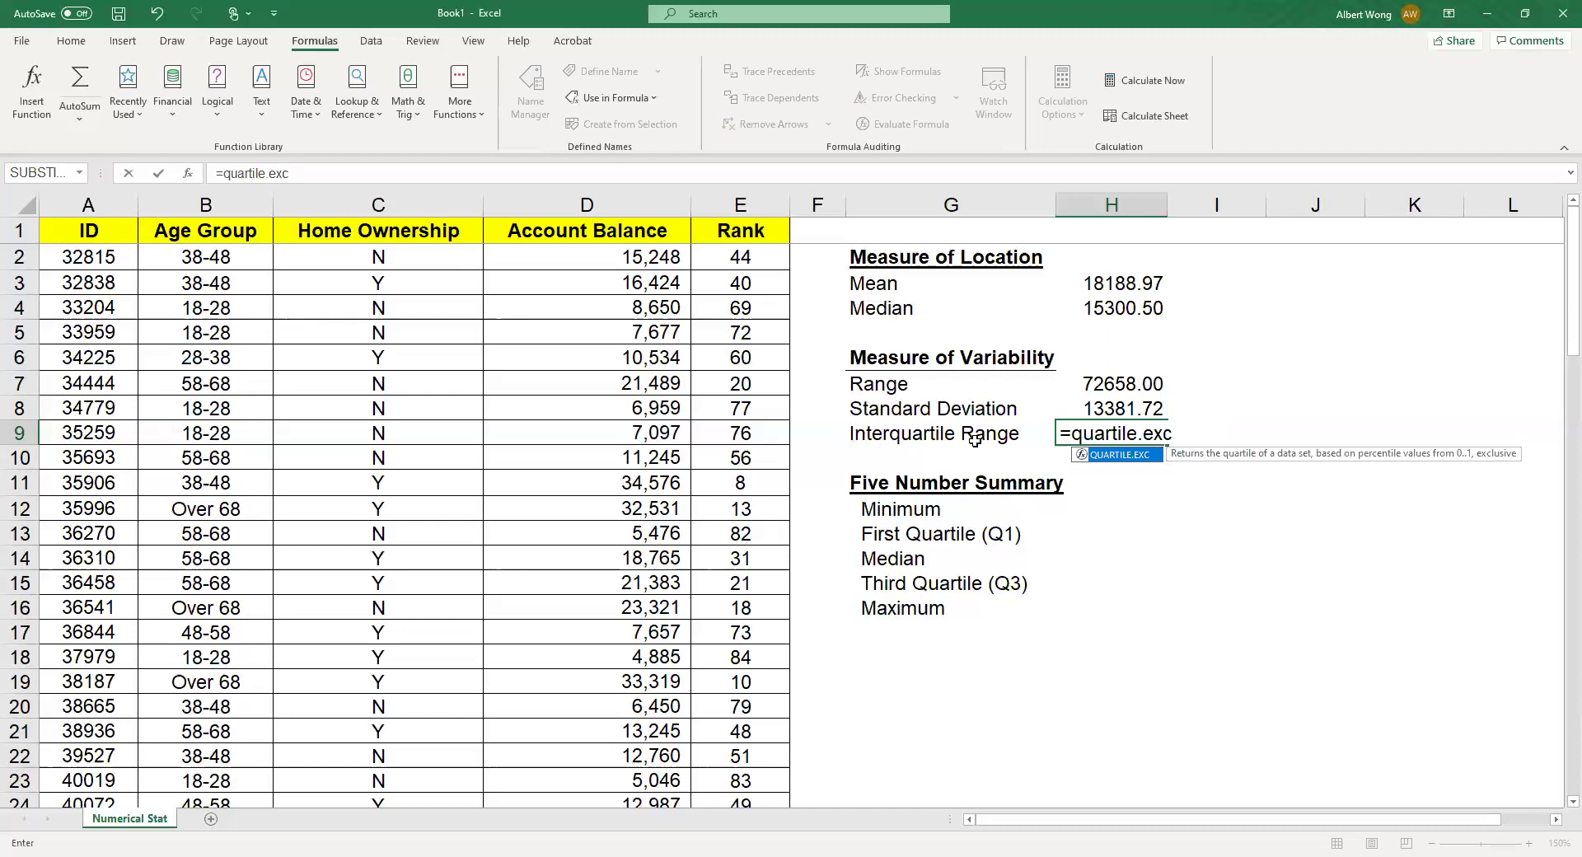
key("BackSpace")
key("BackSpace")
key("BackSpace")
key("BackSpace")
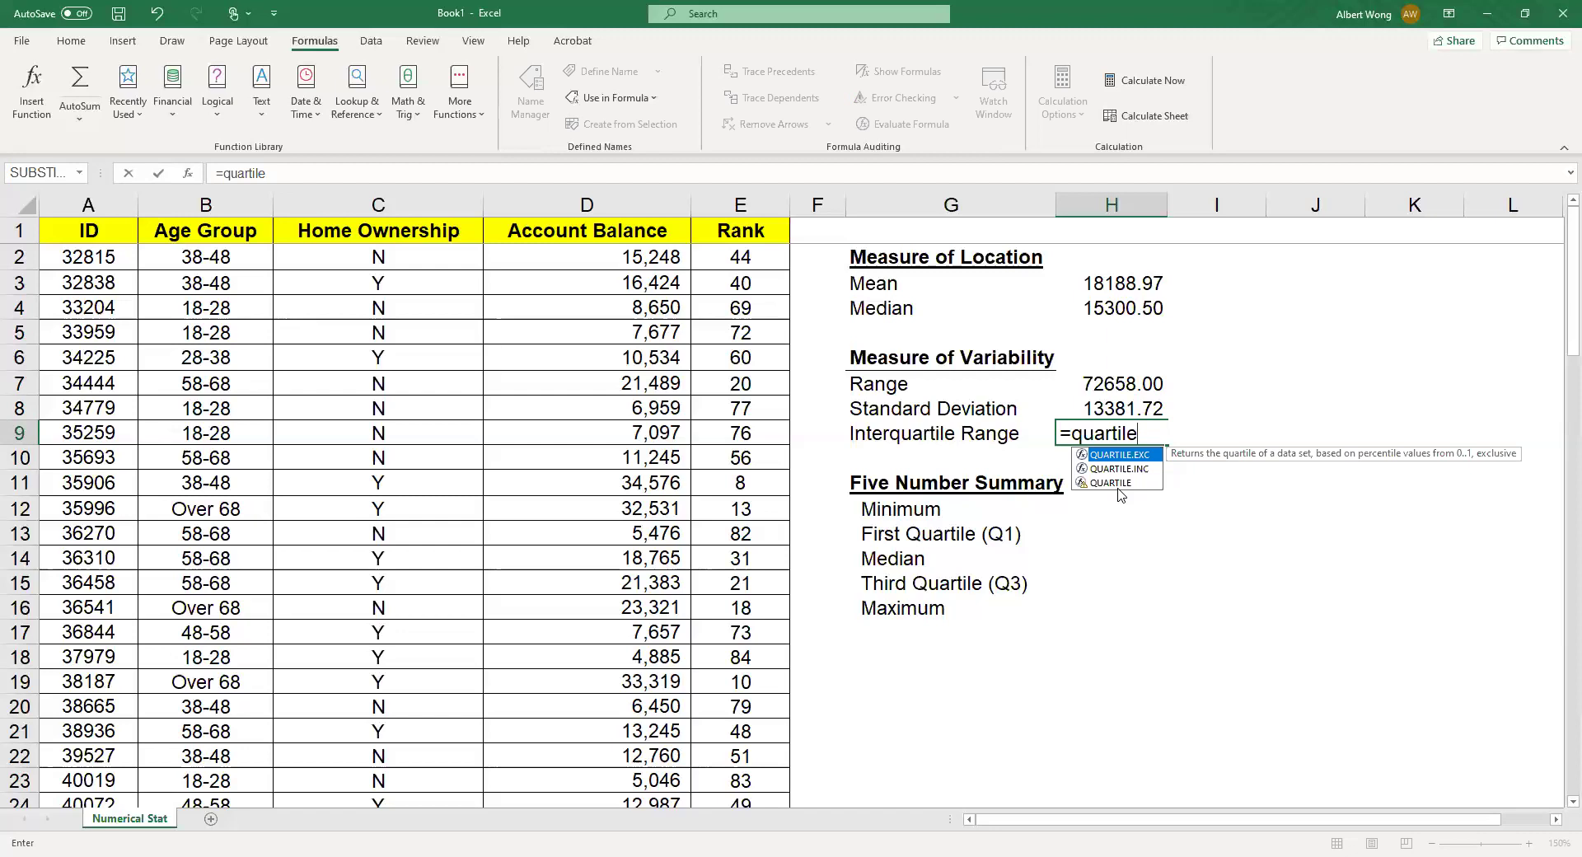
type(".ec")
key("BackSpace")
type("xc")
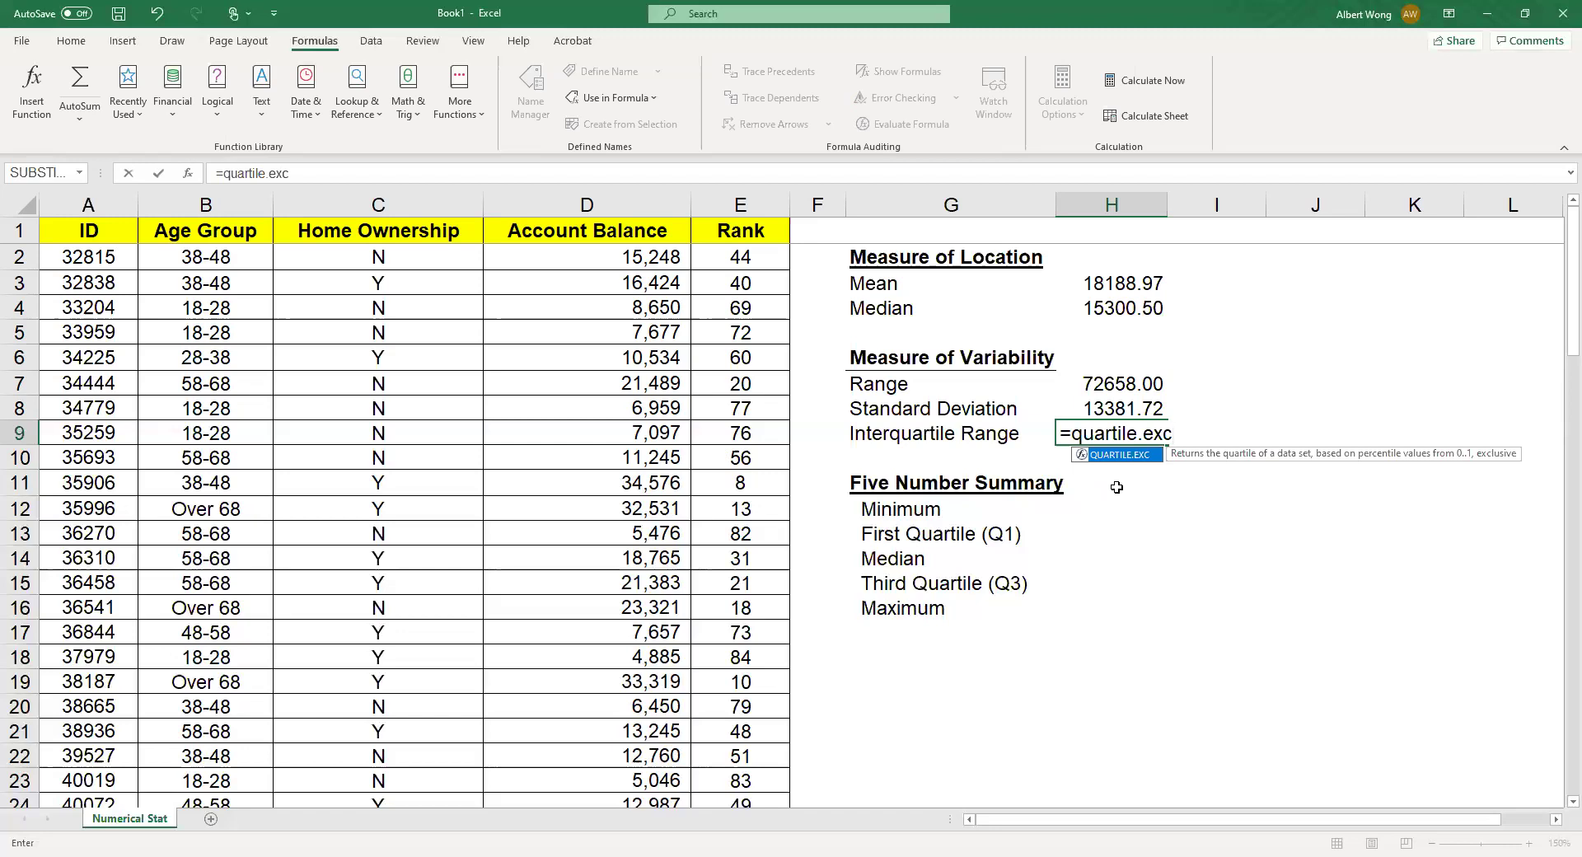
type("(ab")
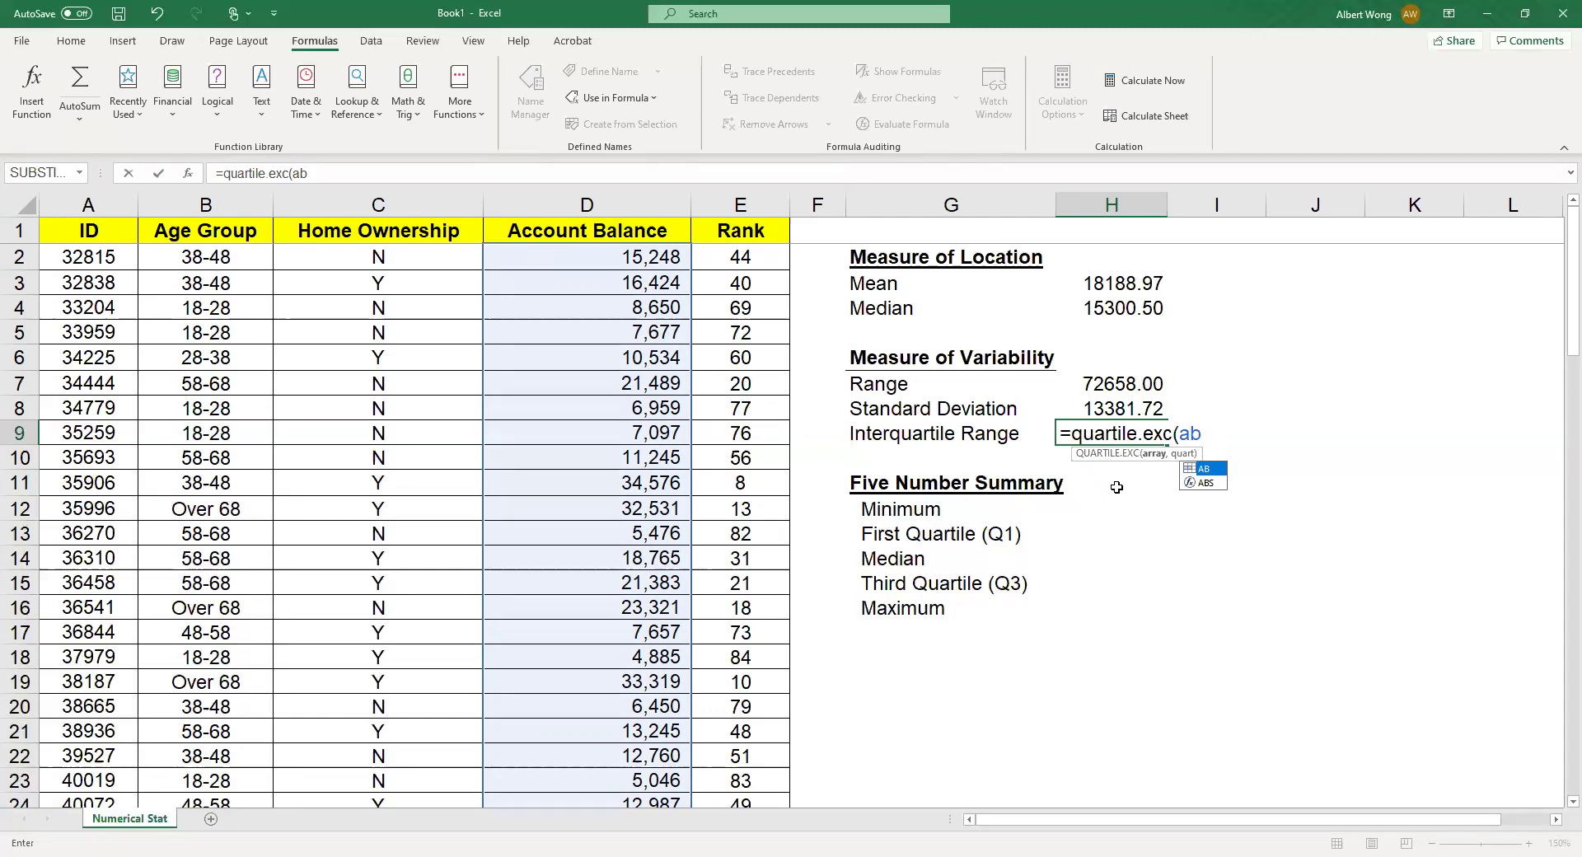
type(",3)")
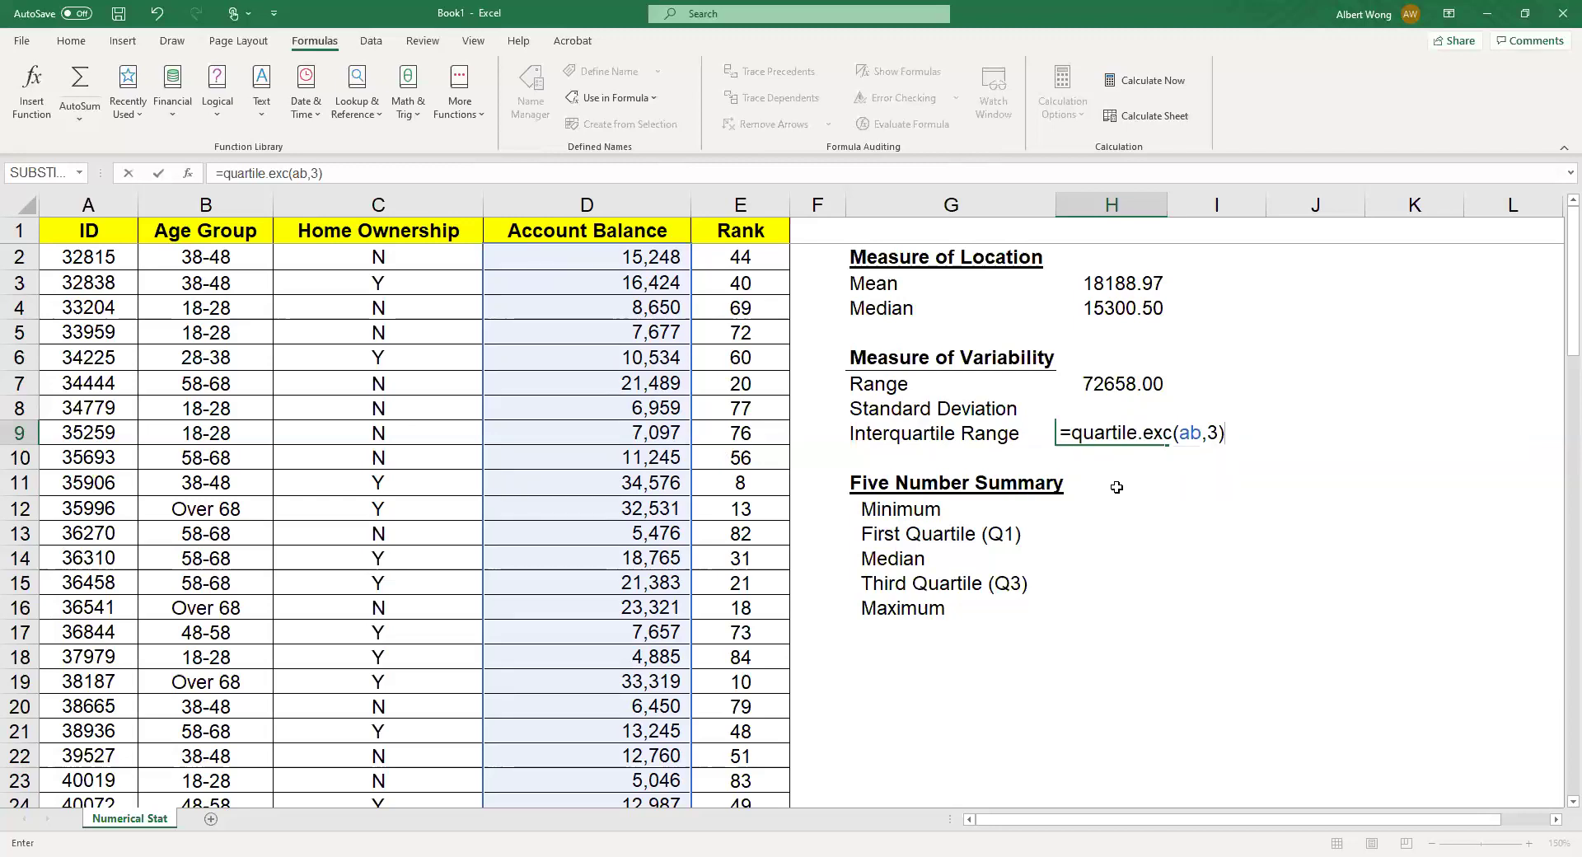
Step: Complete the interquartile range formula in H9 by subtracting the first quartile, quartile.exc(ab,1)
type("-qu")
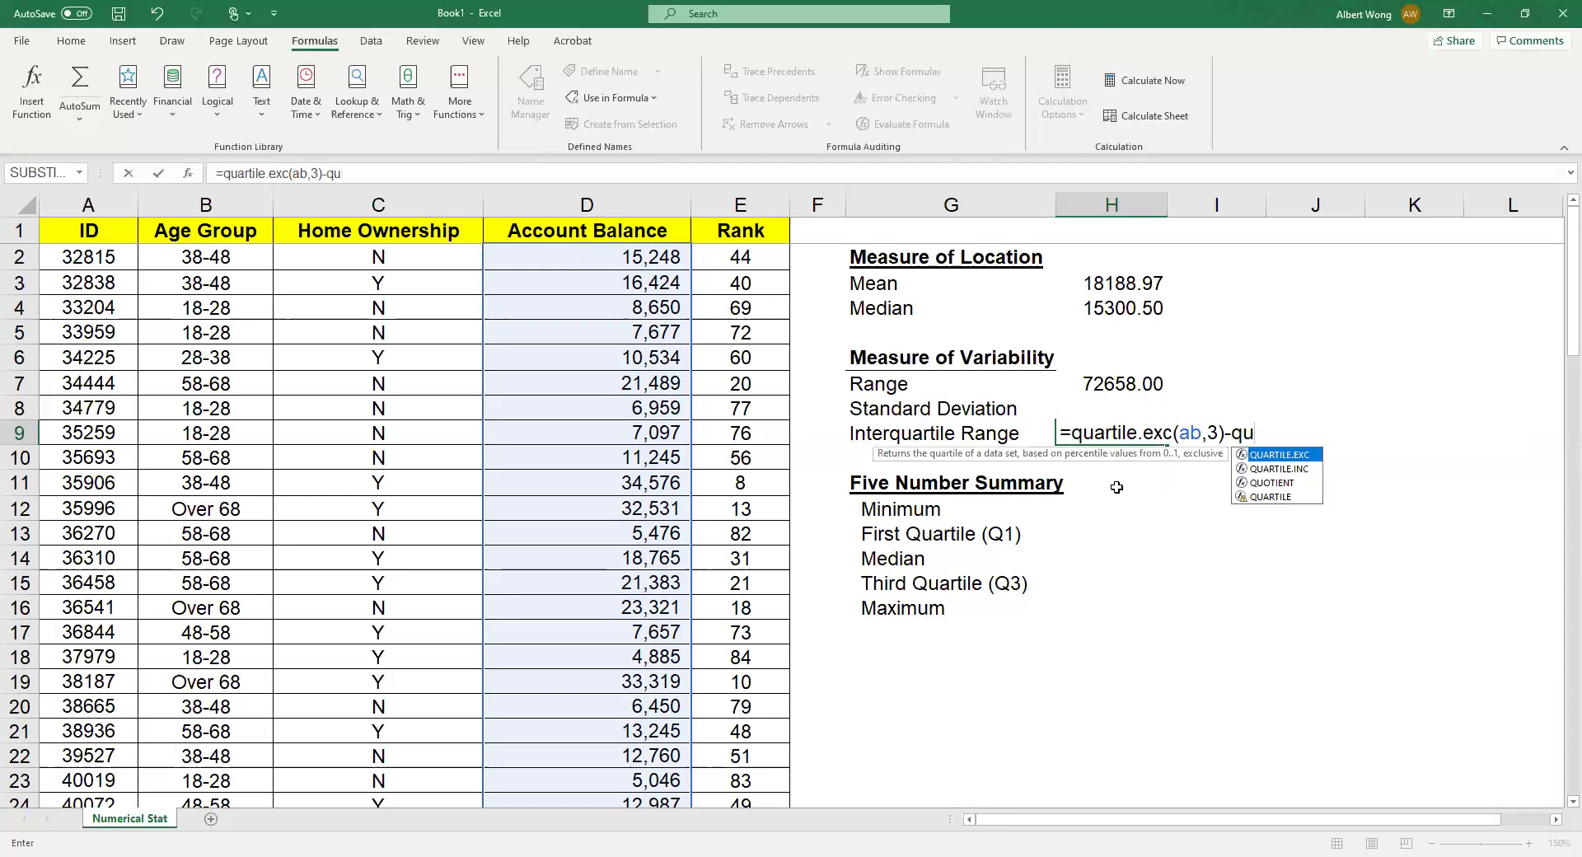
type("artile.")
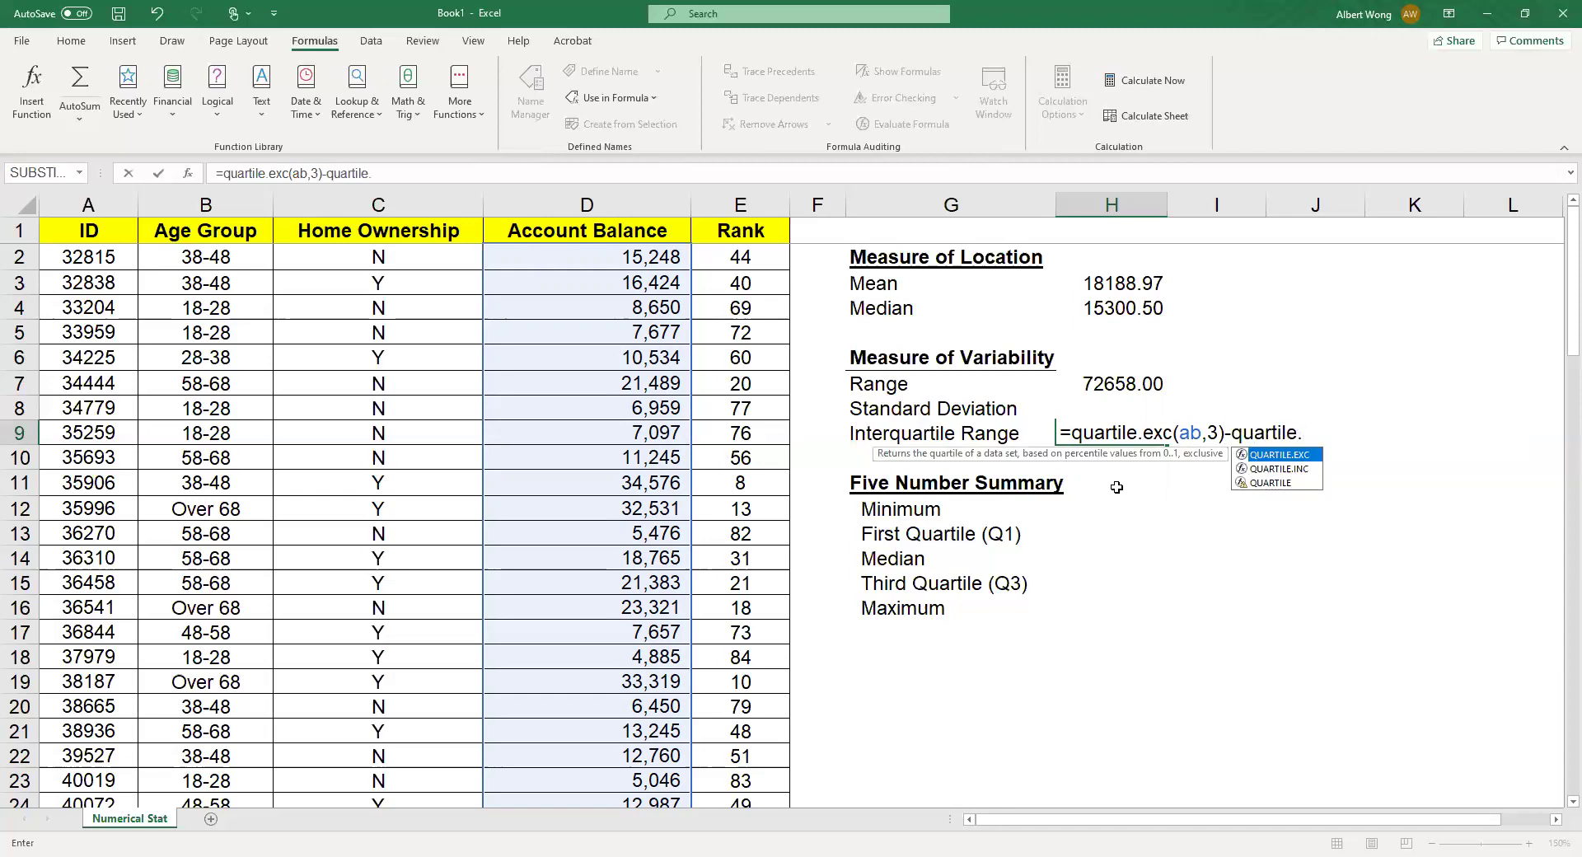
type("exc")
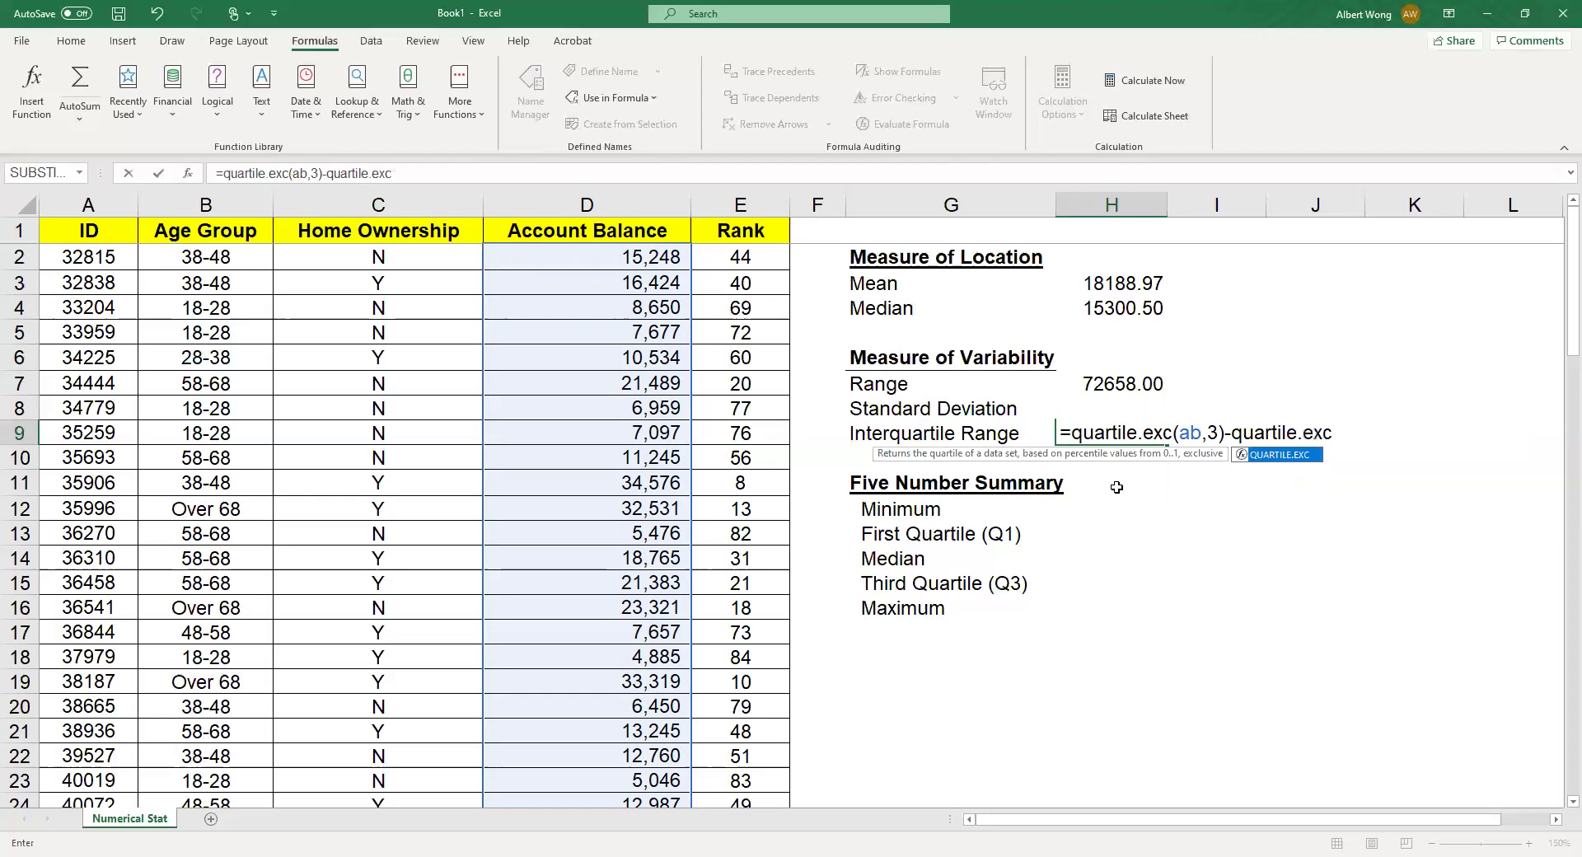
type("(ab,1)")
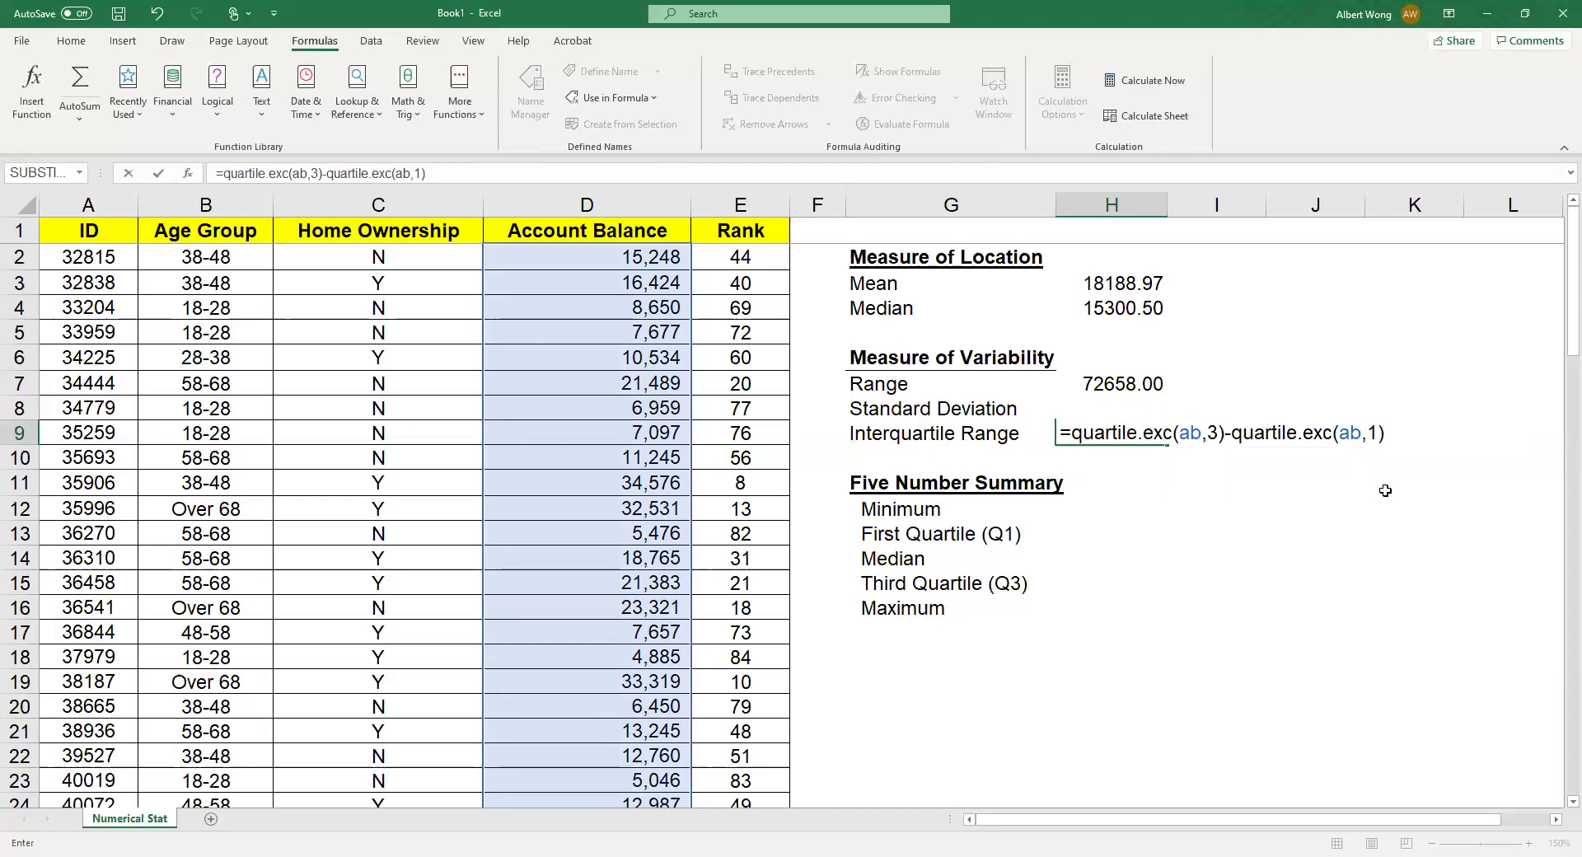
key("Return")
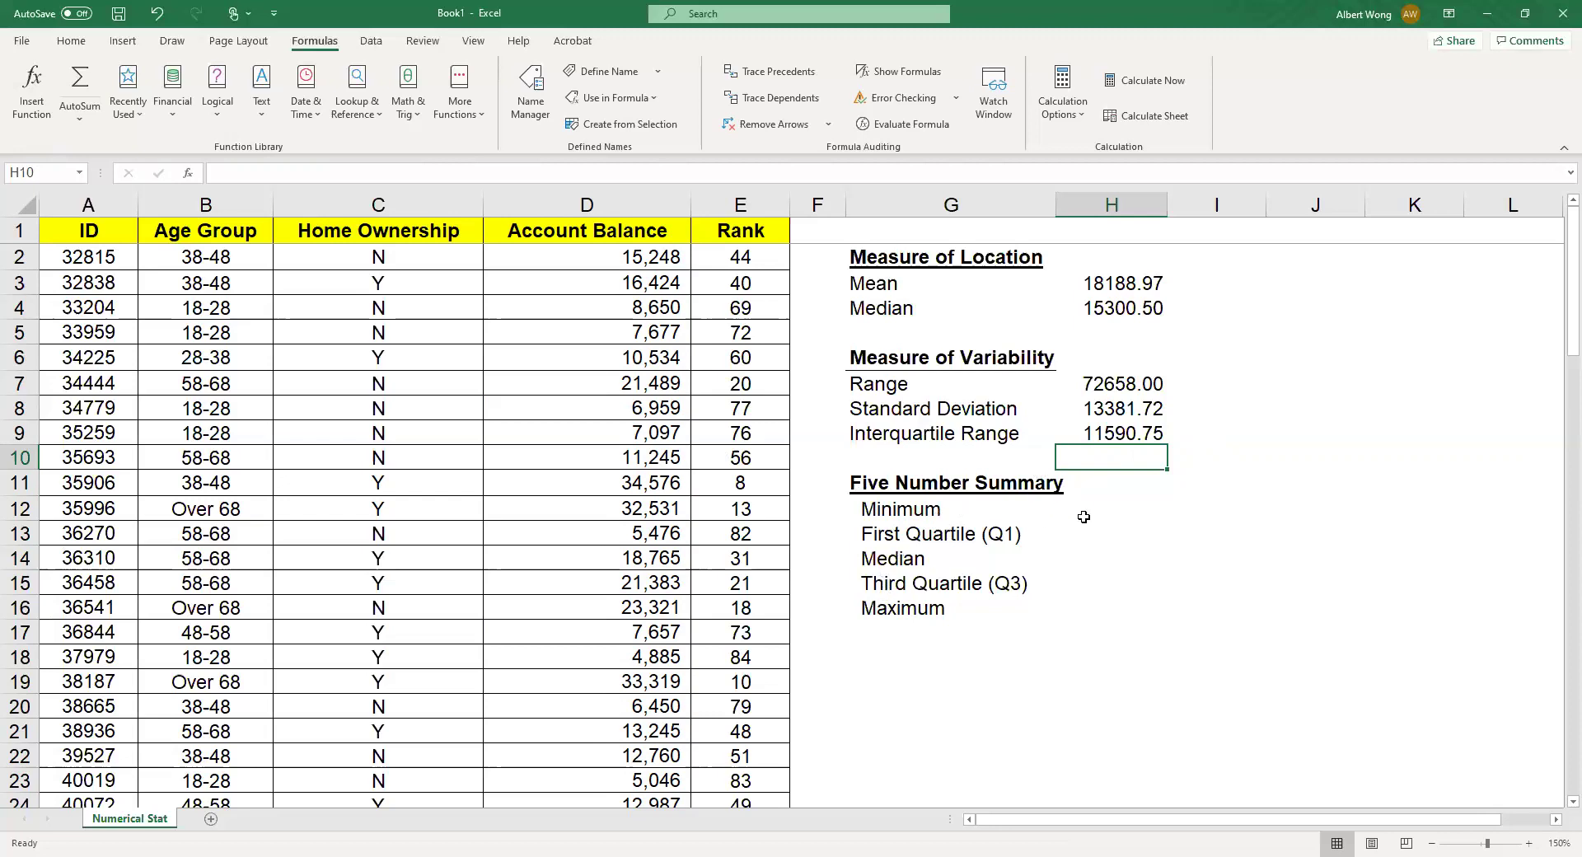
Step: Calculate the minimum account balance in H12 of the five number summary with =min(ab)
left_click(1131, 513)
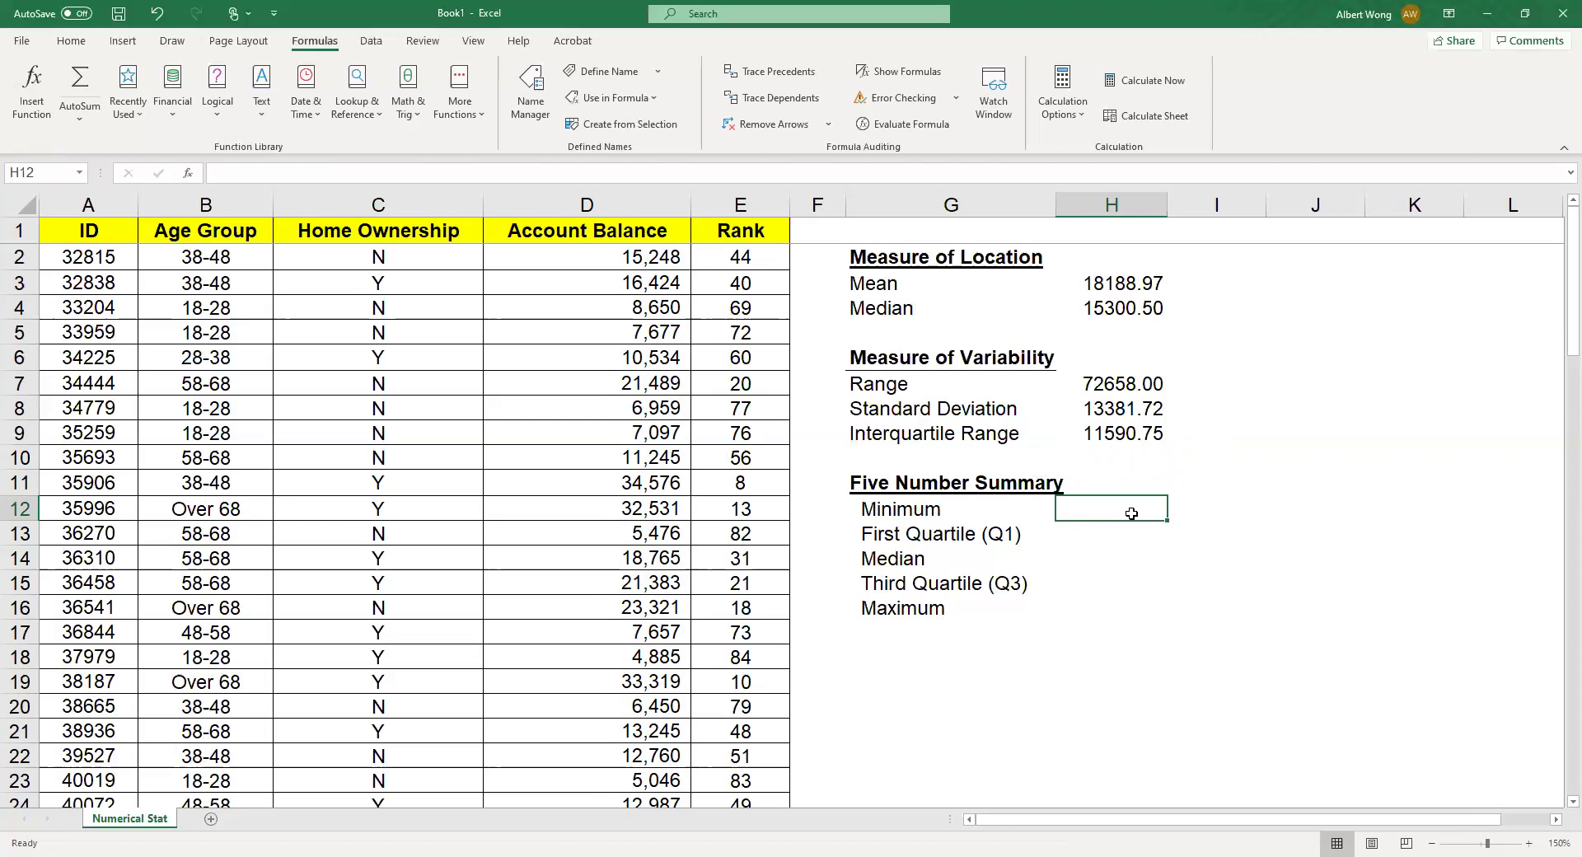
type("=")
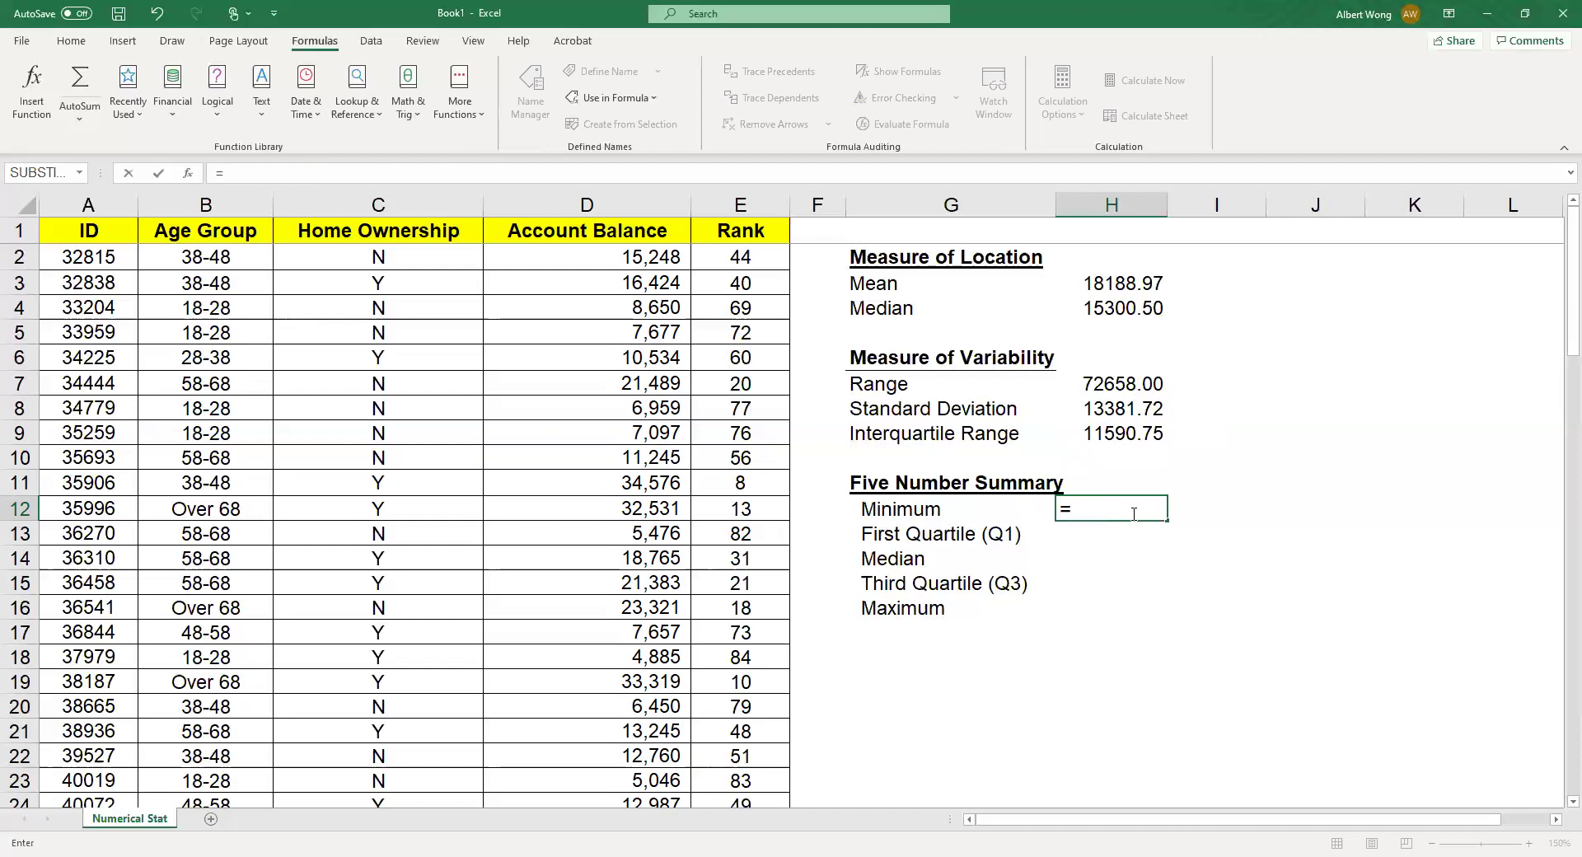
type("min(ab)")
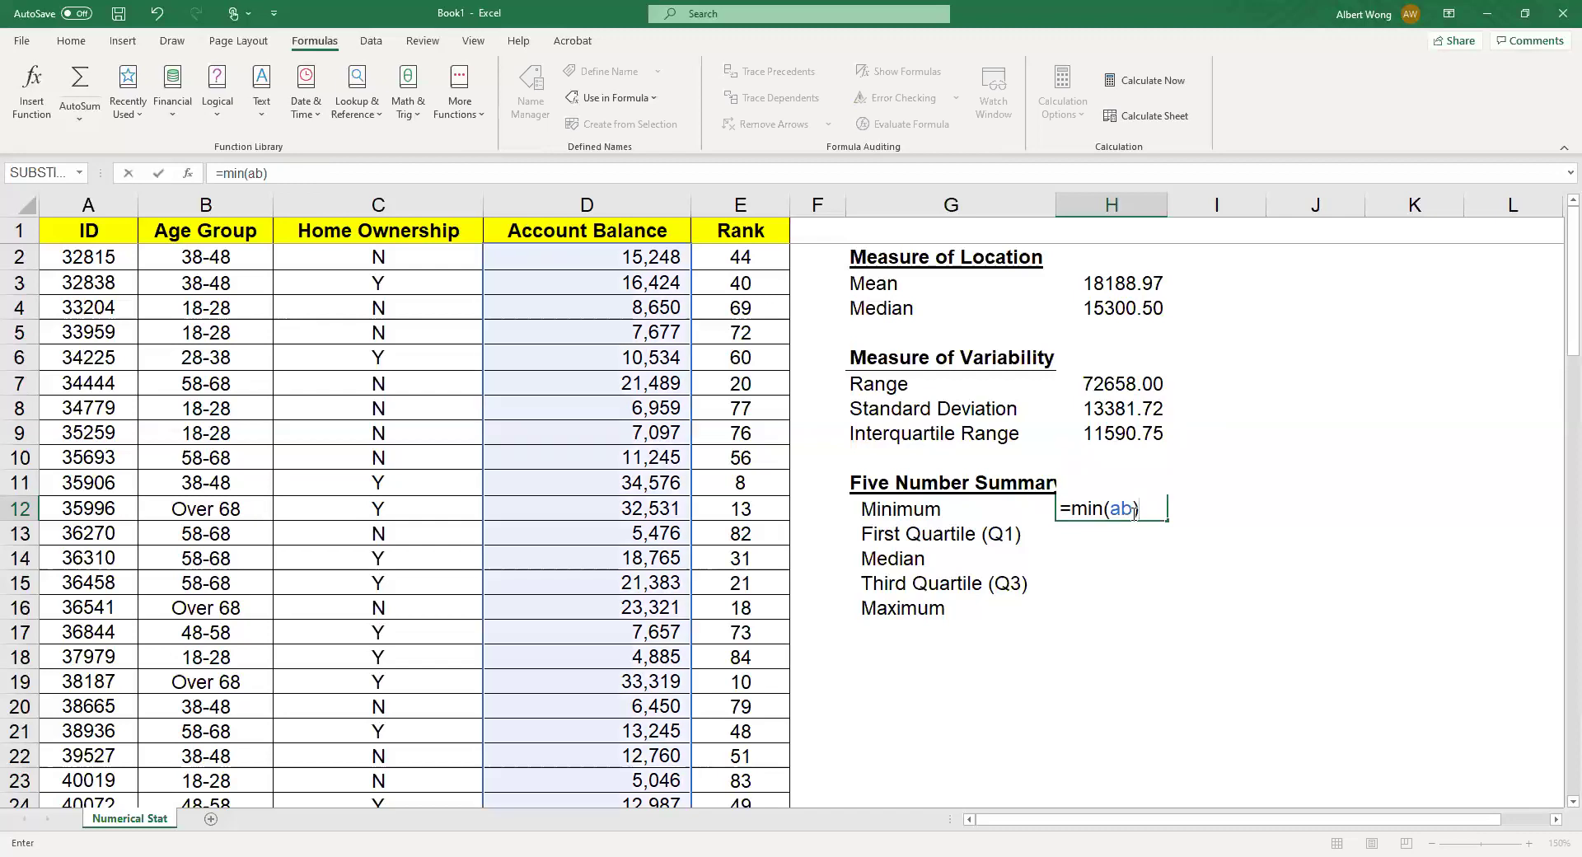
key("Return")
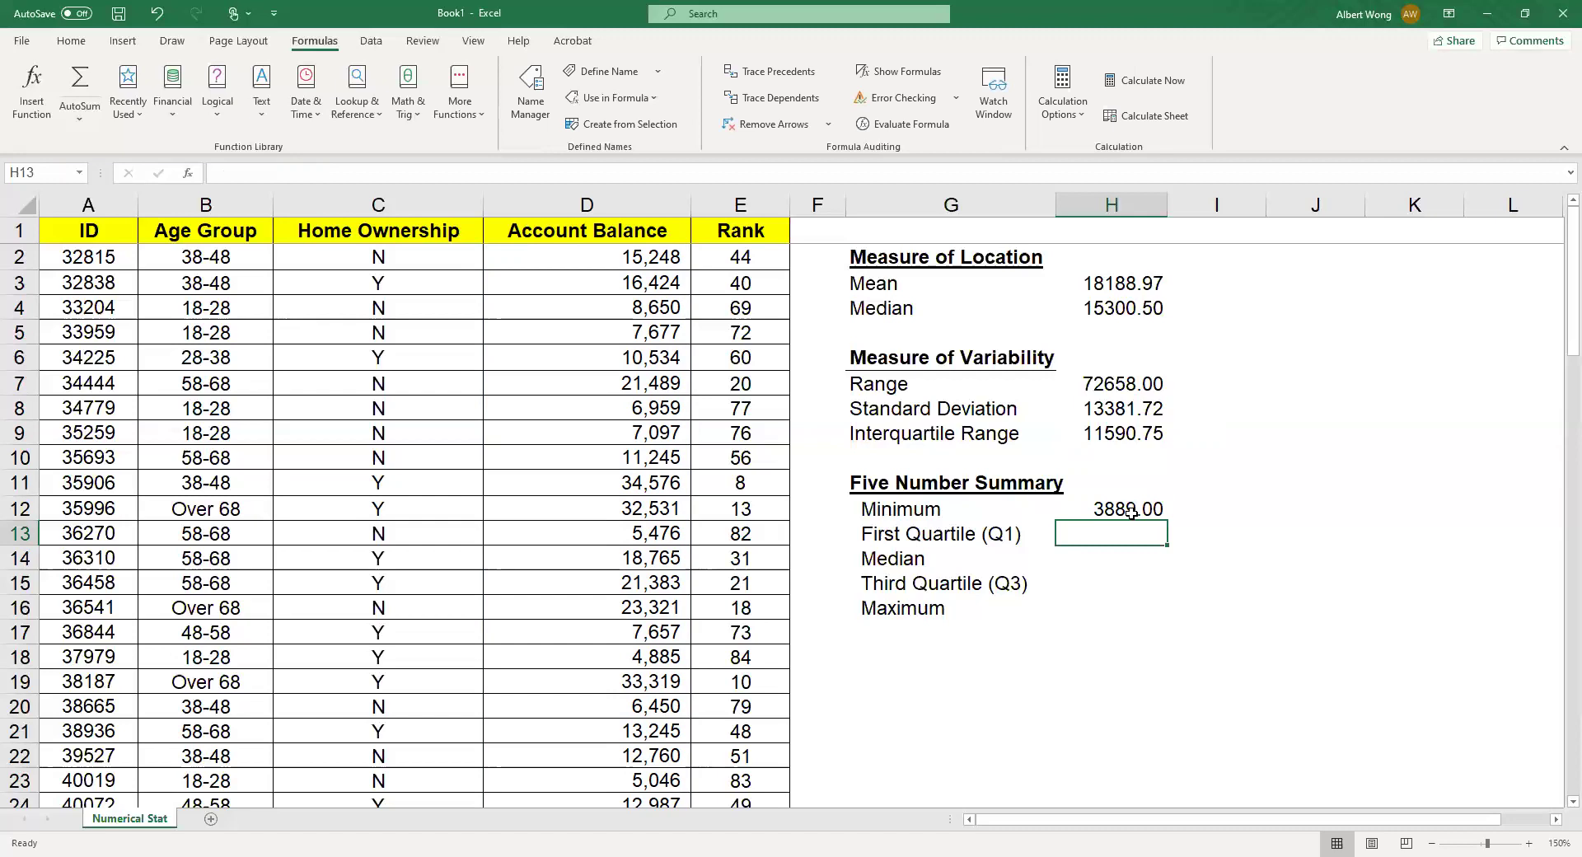
Step: Calculate the first quartile of the account balances in H13 with the formula =quartile.exc(ab,1)
type("=")
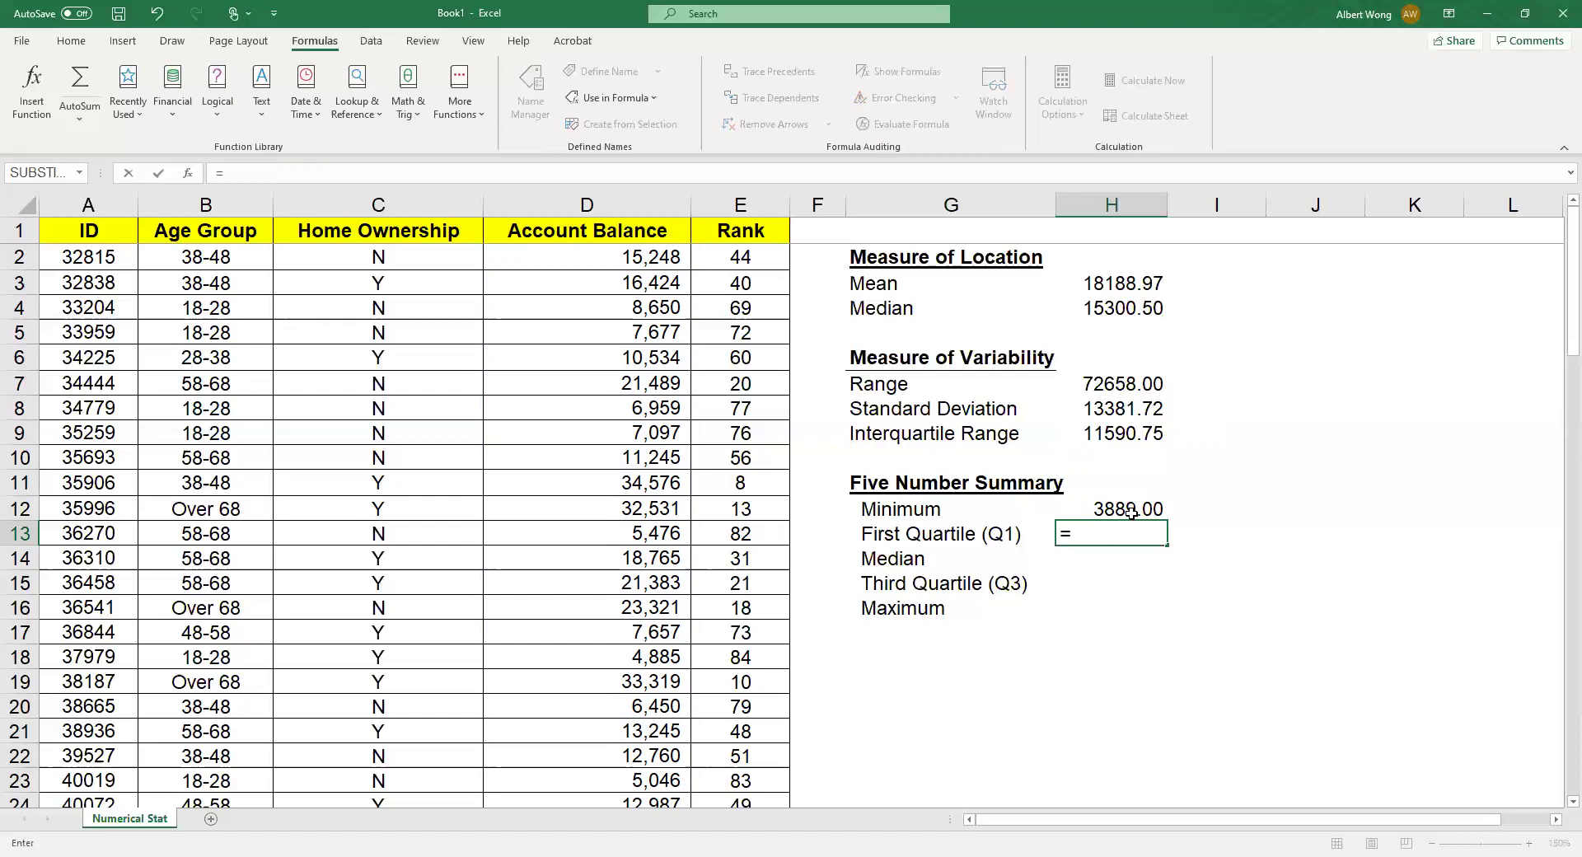
type("quartile")
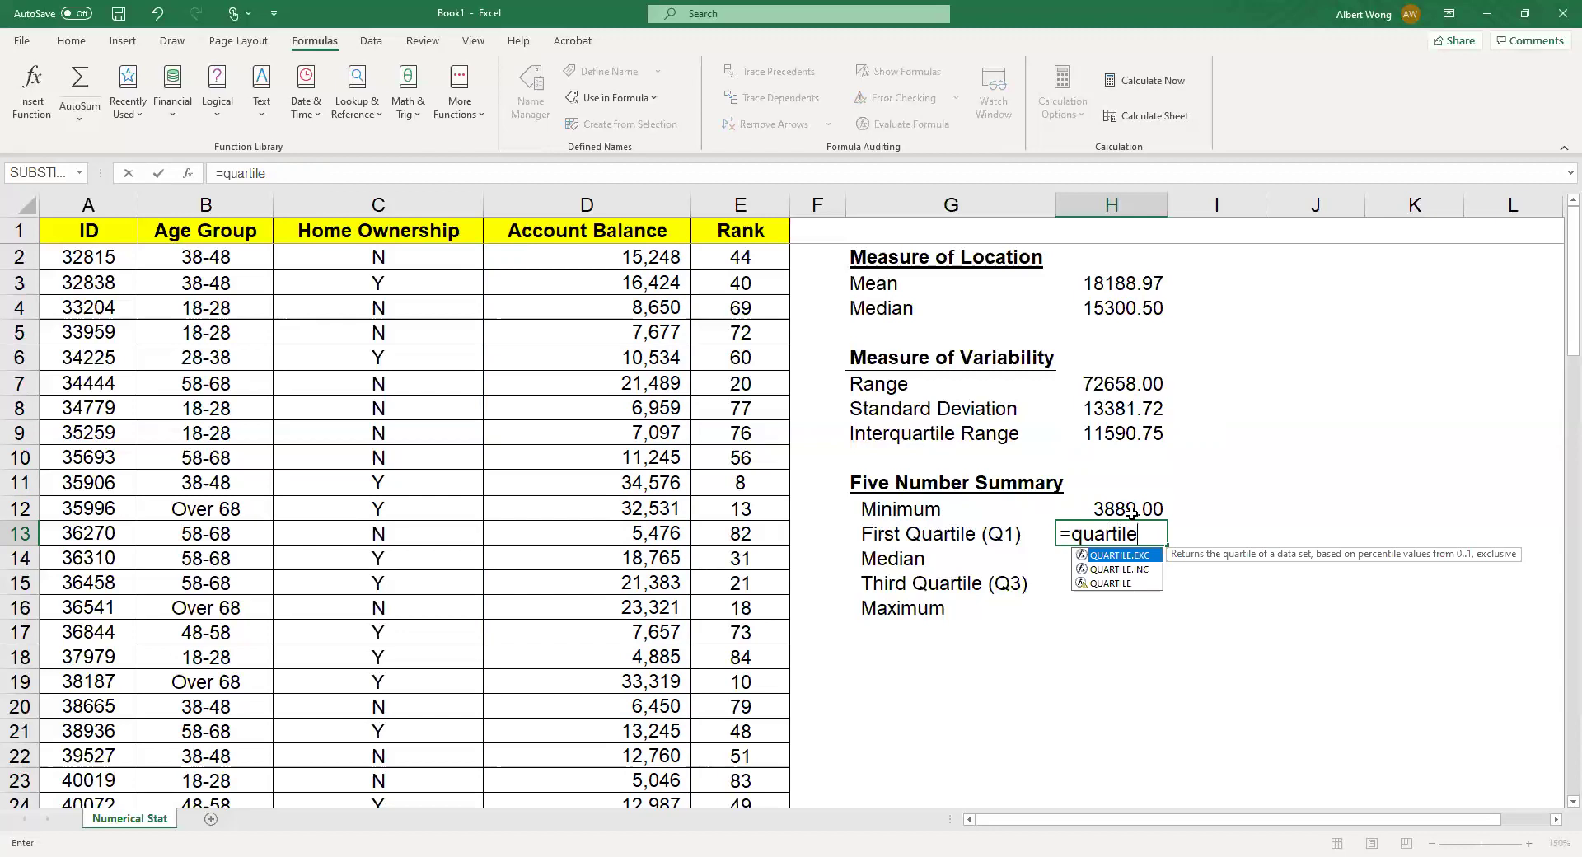
type(".exc")
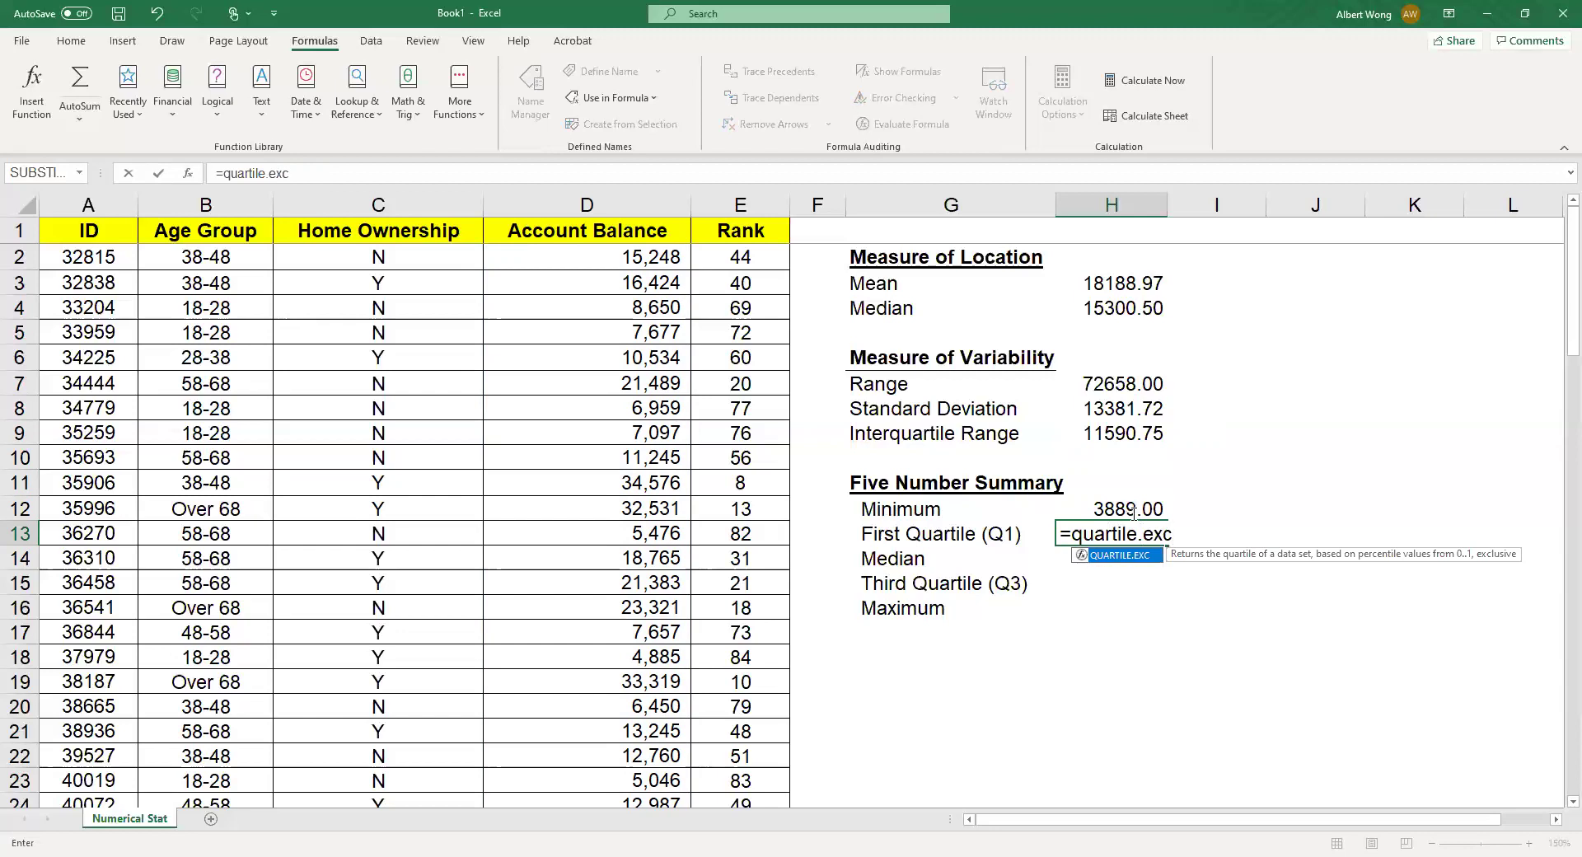
type("(ab)")
key("Return")
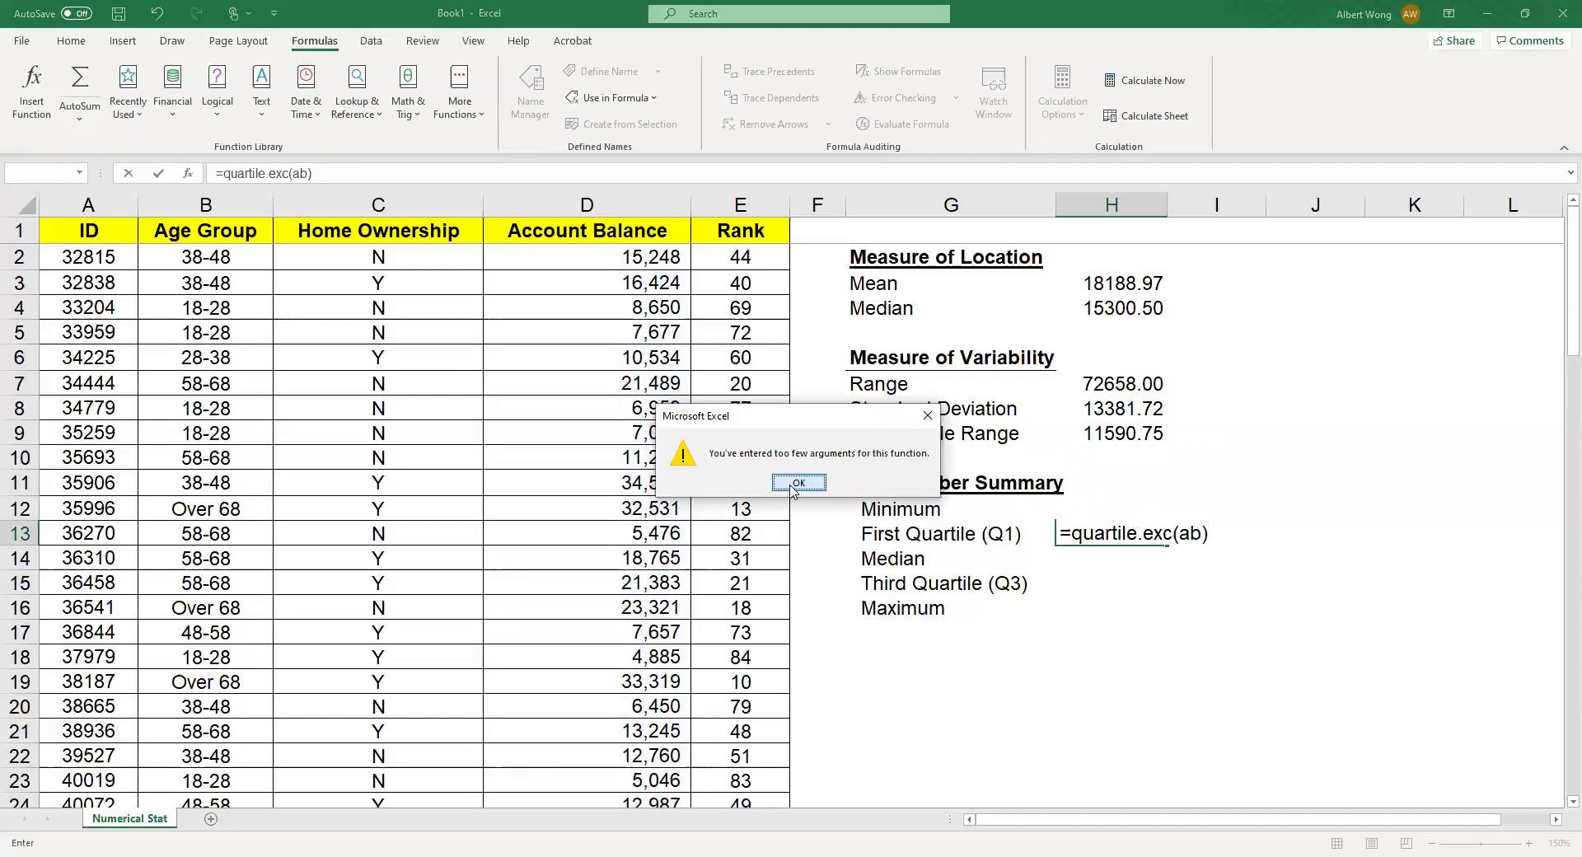
key("Return")
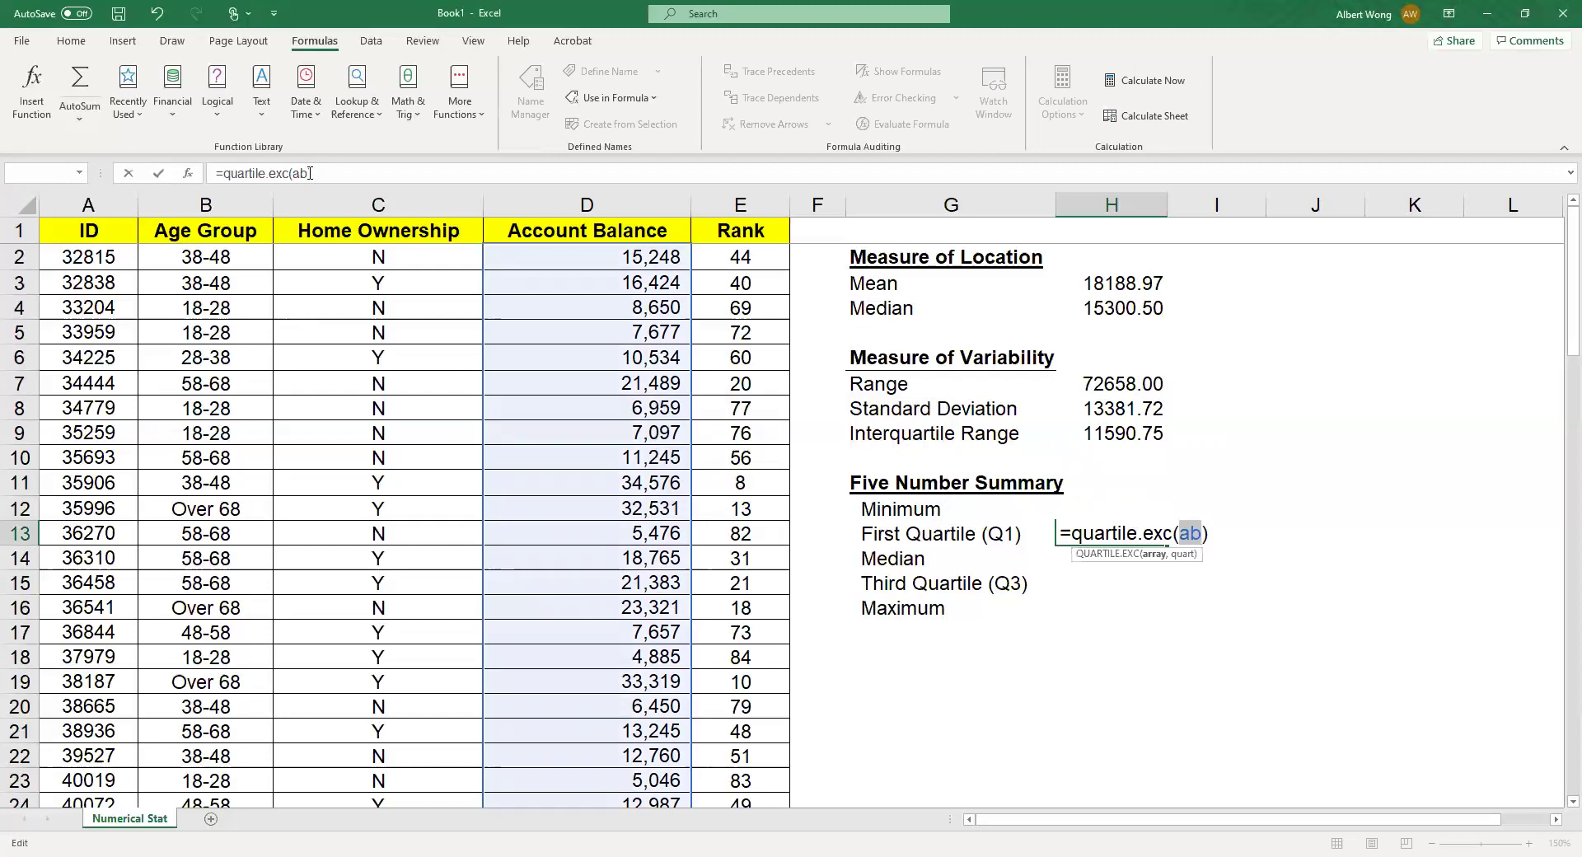
left_click(311, 173)
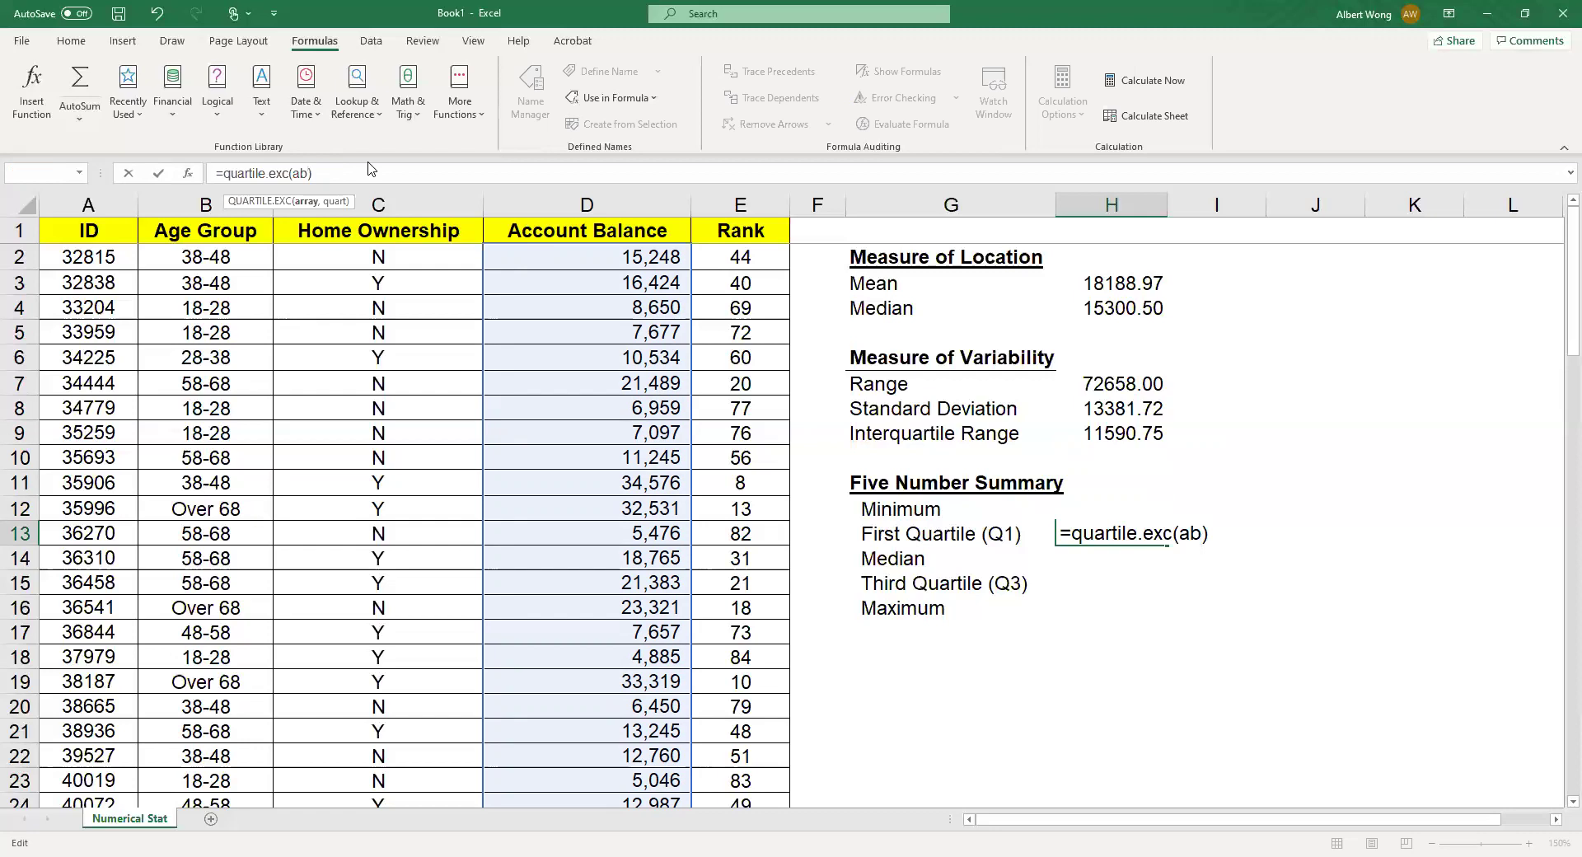
type(",1")
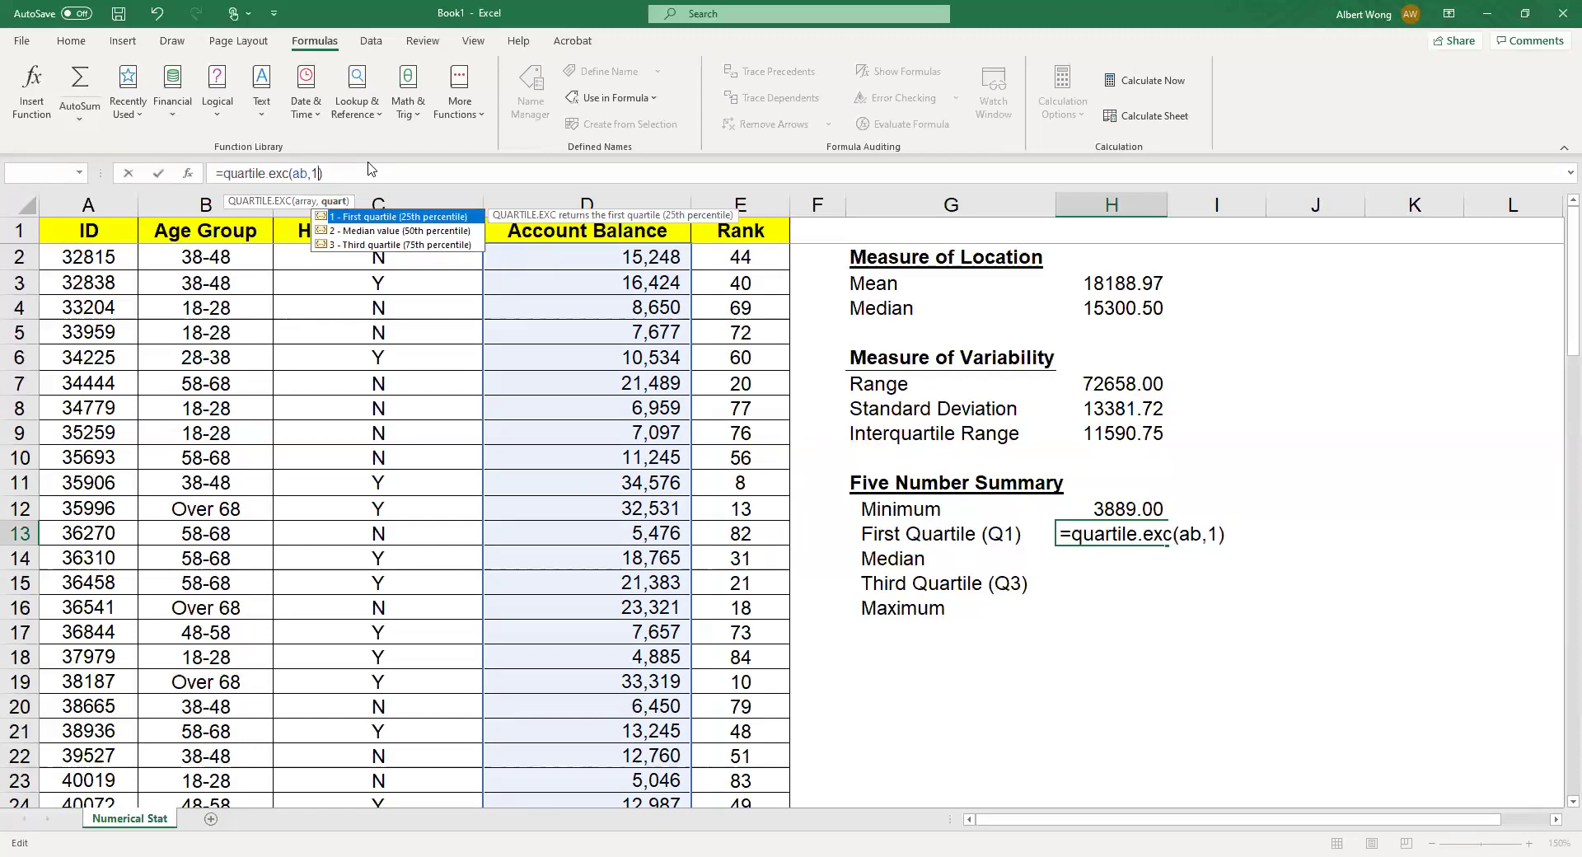
key("Return")
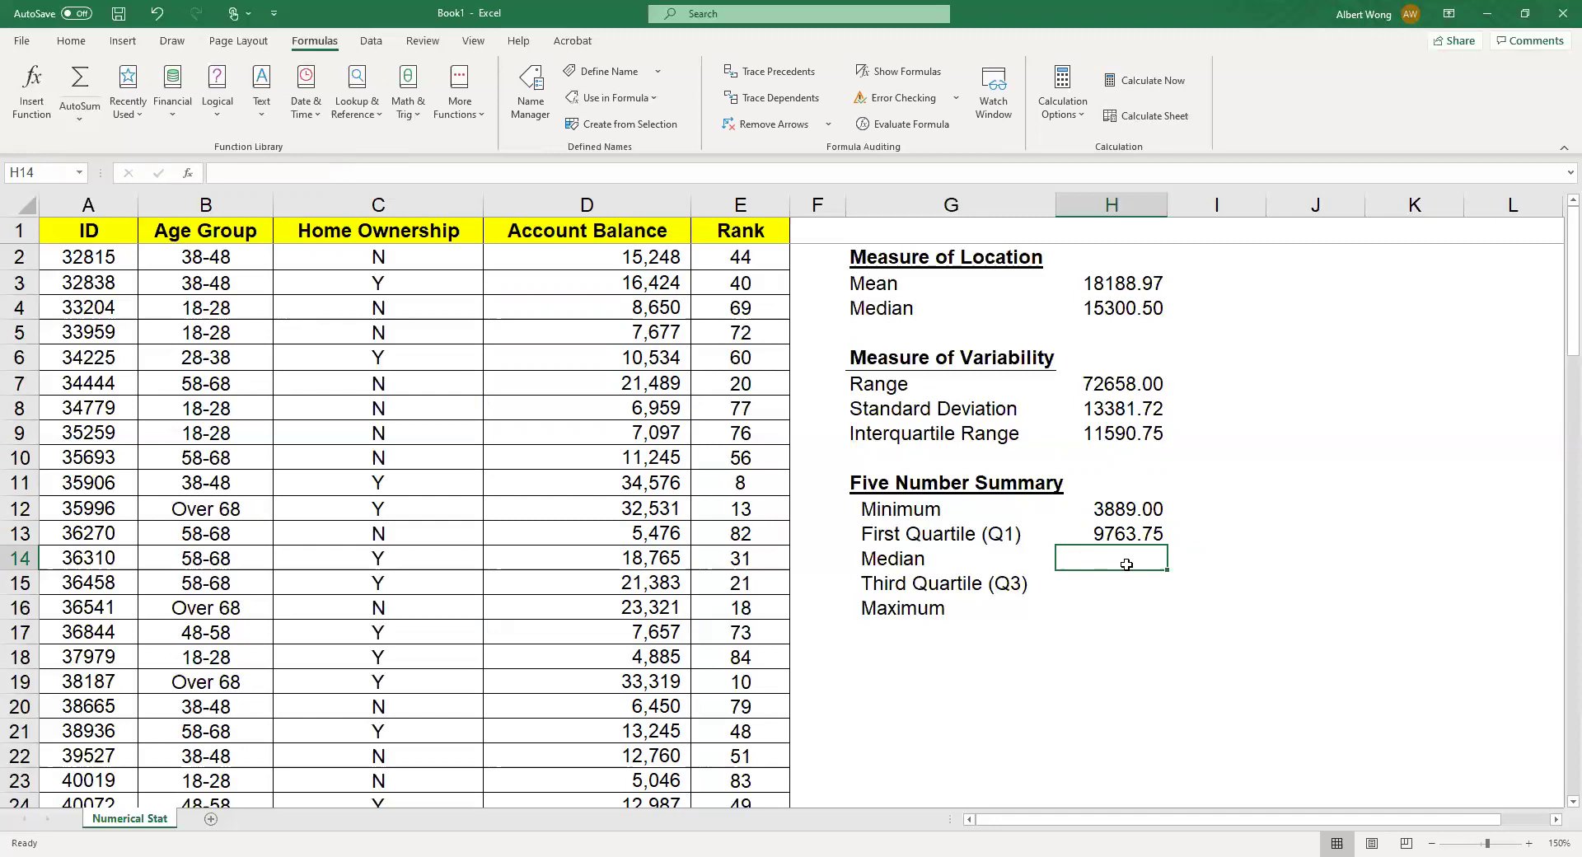
Step: Calculate the median for the five number summary in H14 with the formula =median(ab)
type("=")
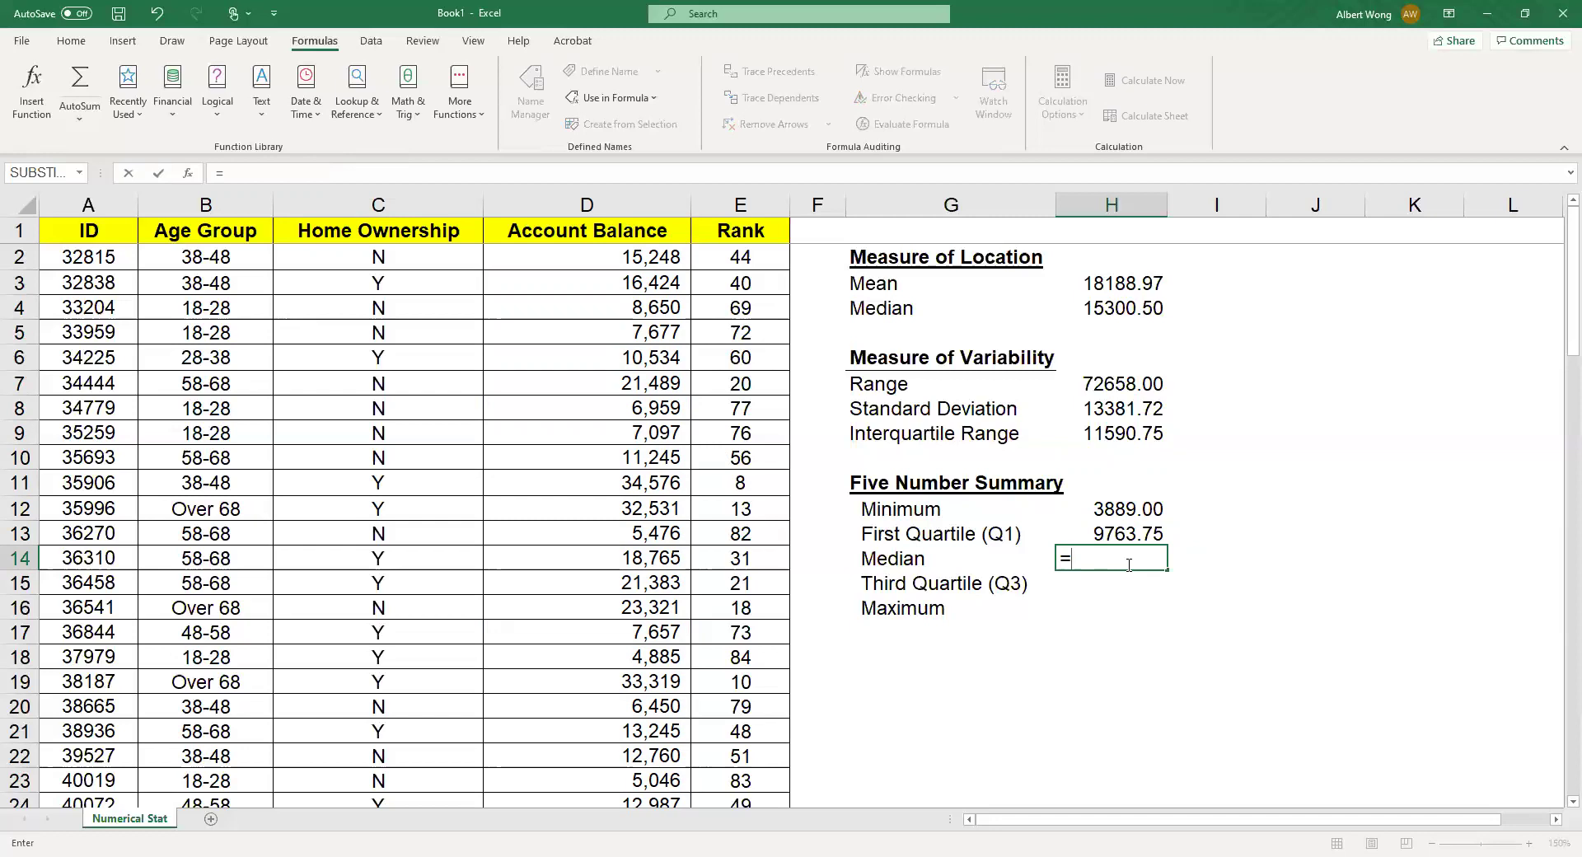
type("median")
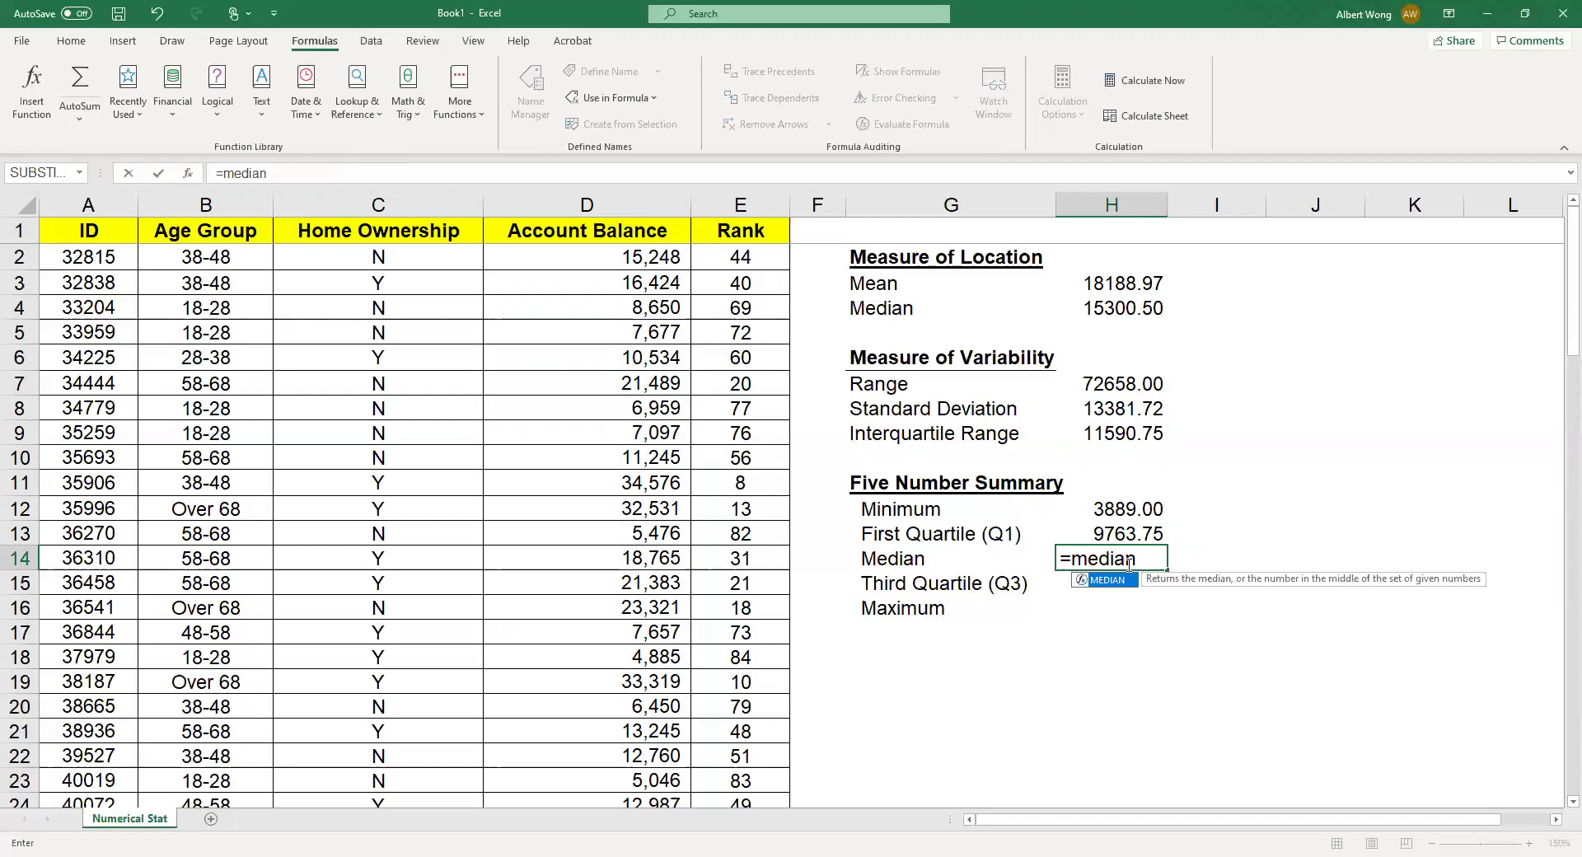
type("(ab)")
key("Return")
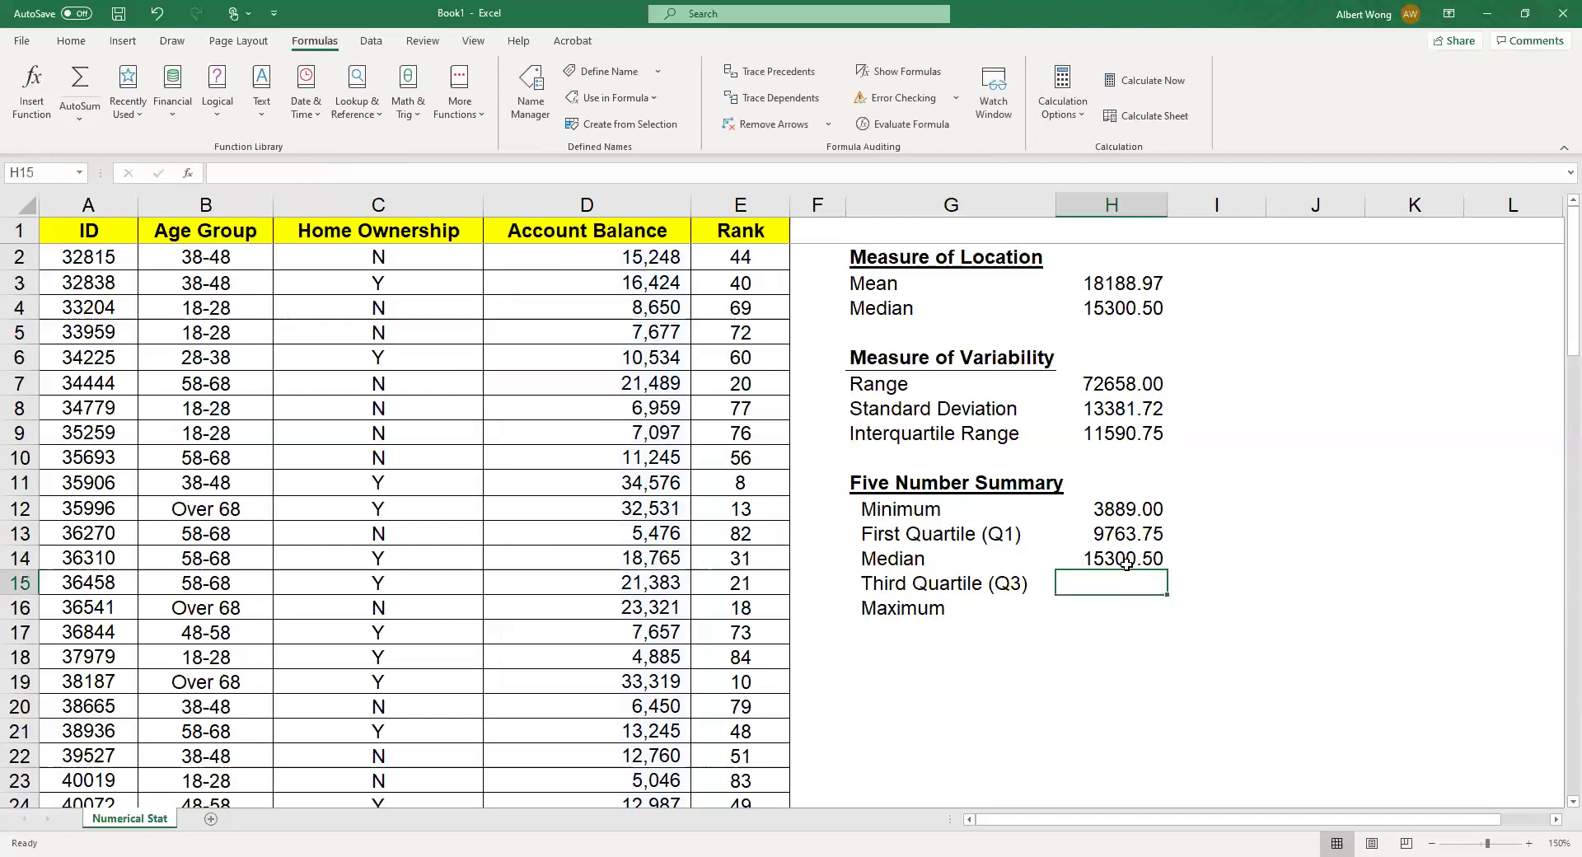
Step: Try to calculate the third quartile of the account balances in H15 with the formula =wartile.exc(ab,3)
type("=")
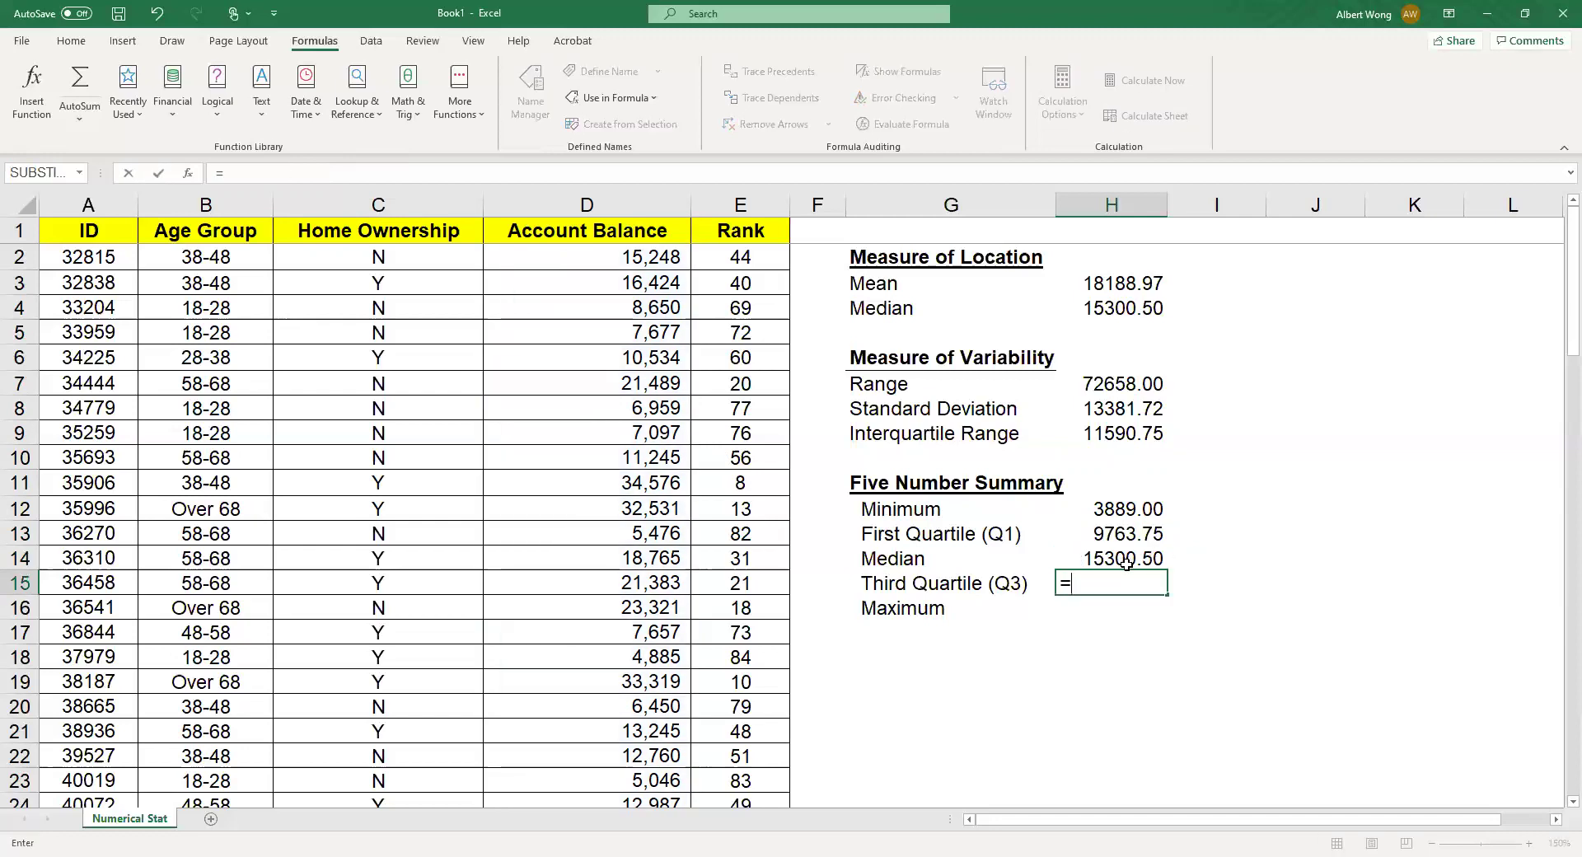
type("war")
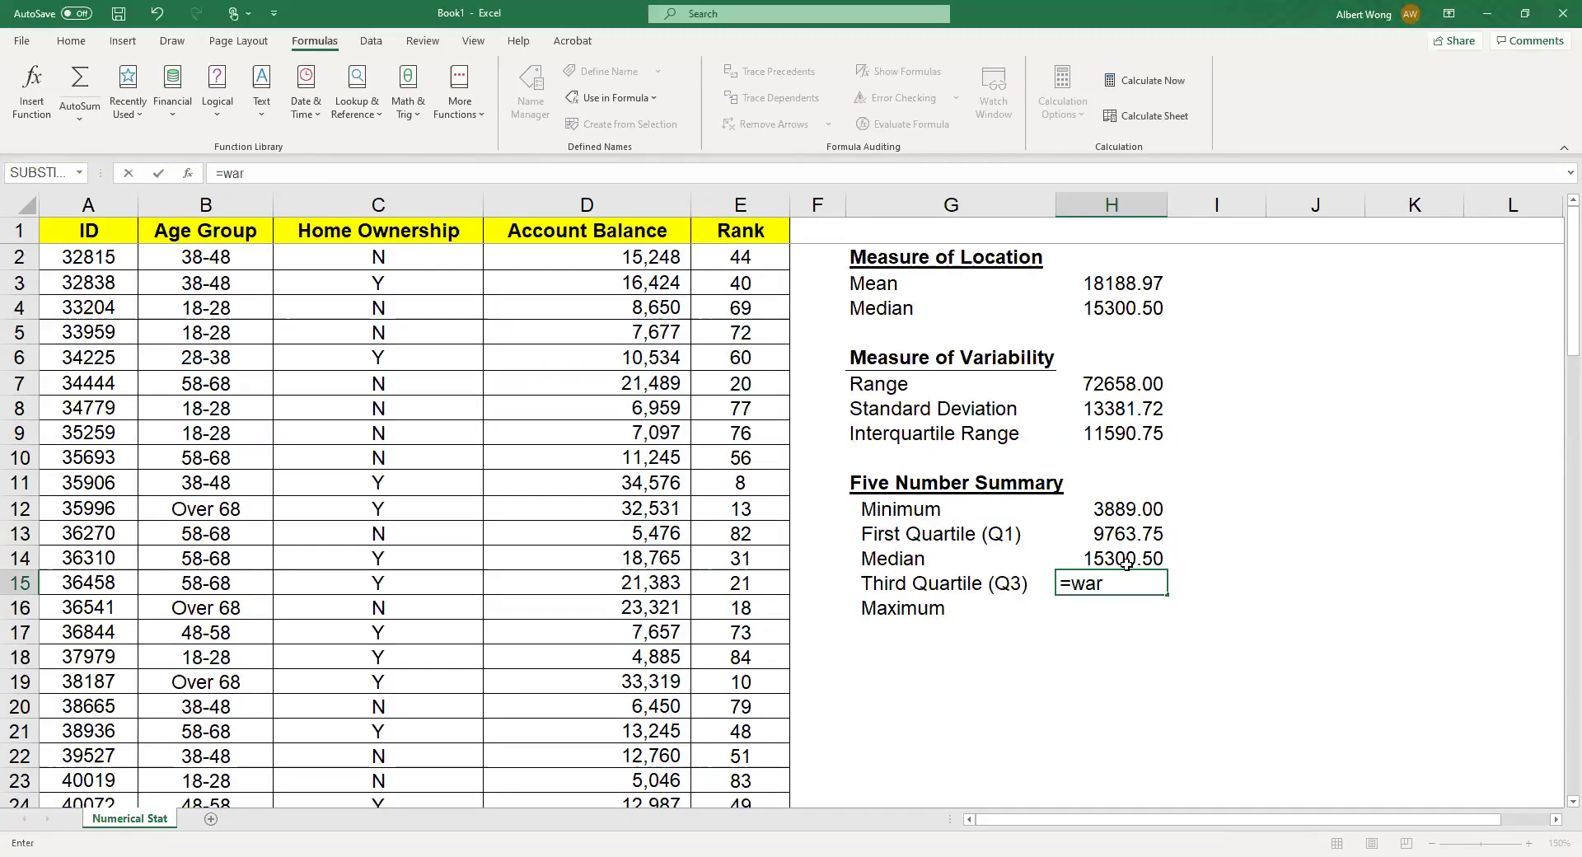
type("tile.exc(")
type("a")
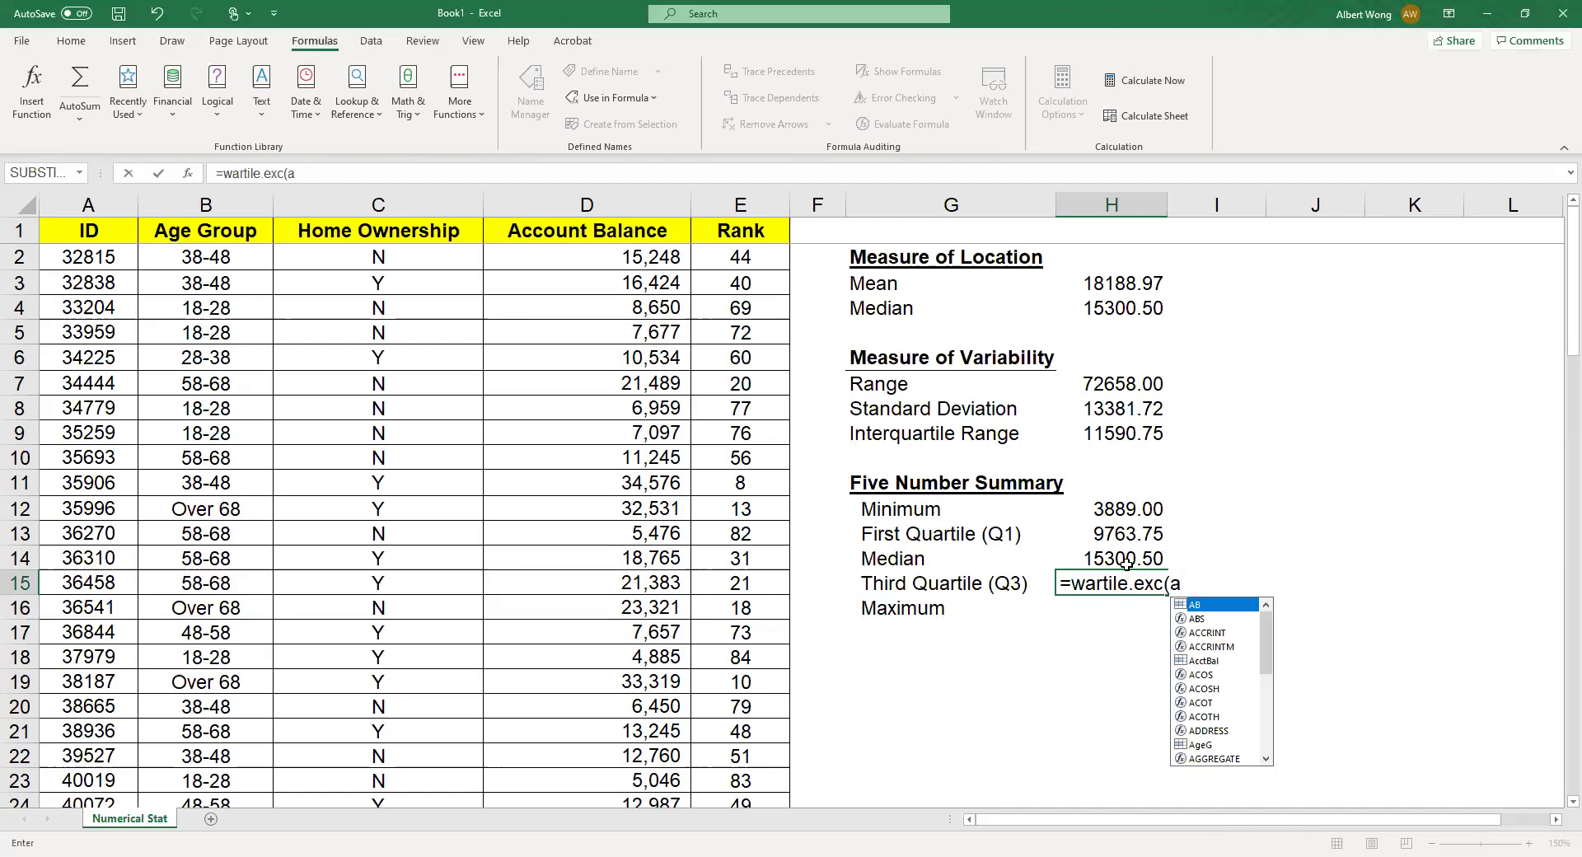
type("b,3")
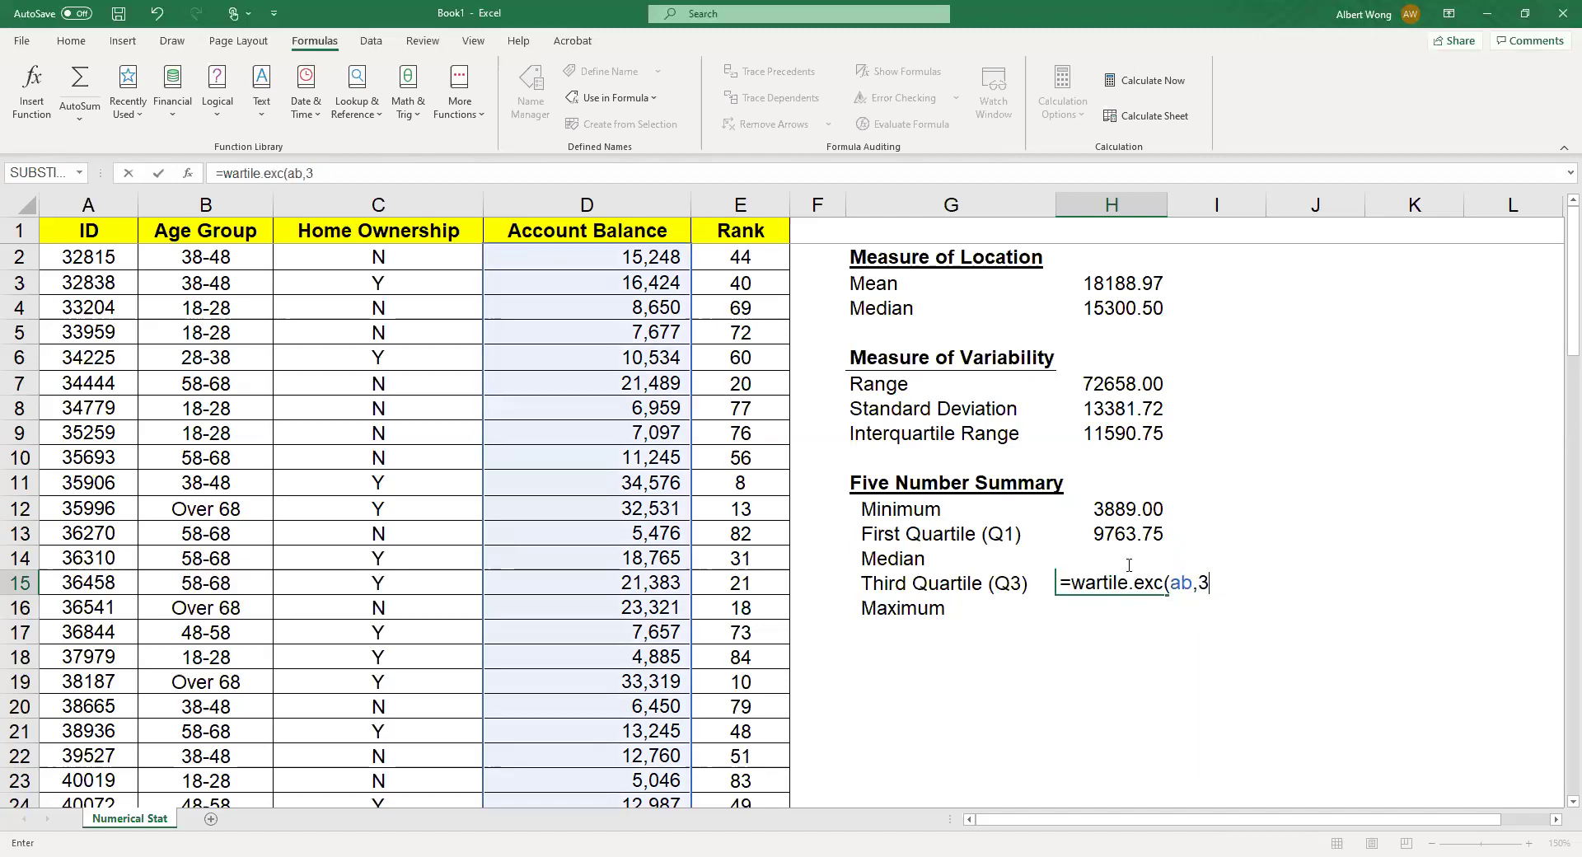
type(")")
key("Return")
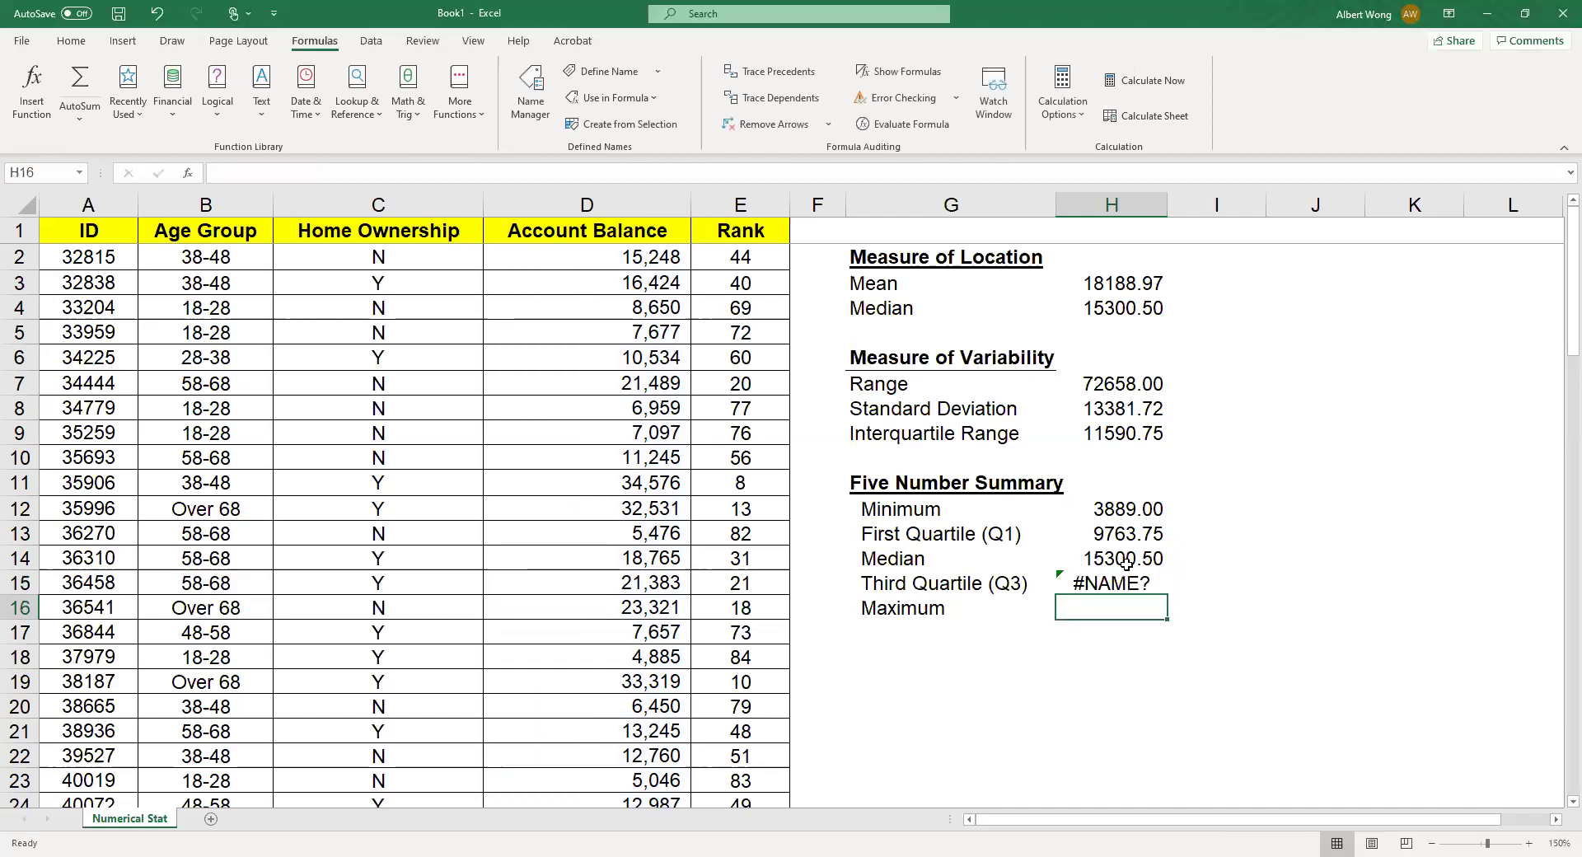
Step: Correct the function name in the third quartile formula in H15 to quartile.exc
left_click(1120, 583)
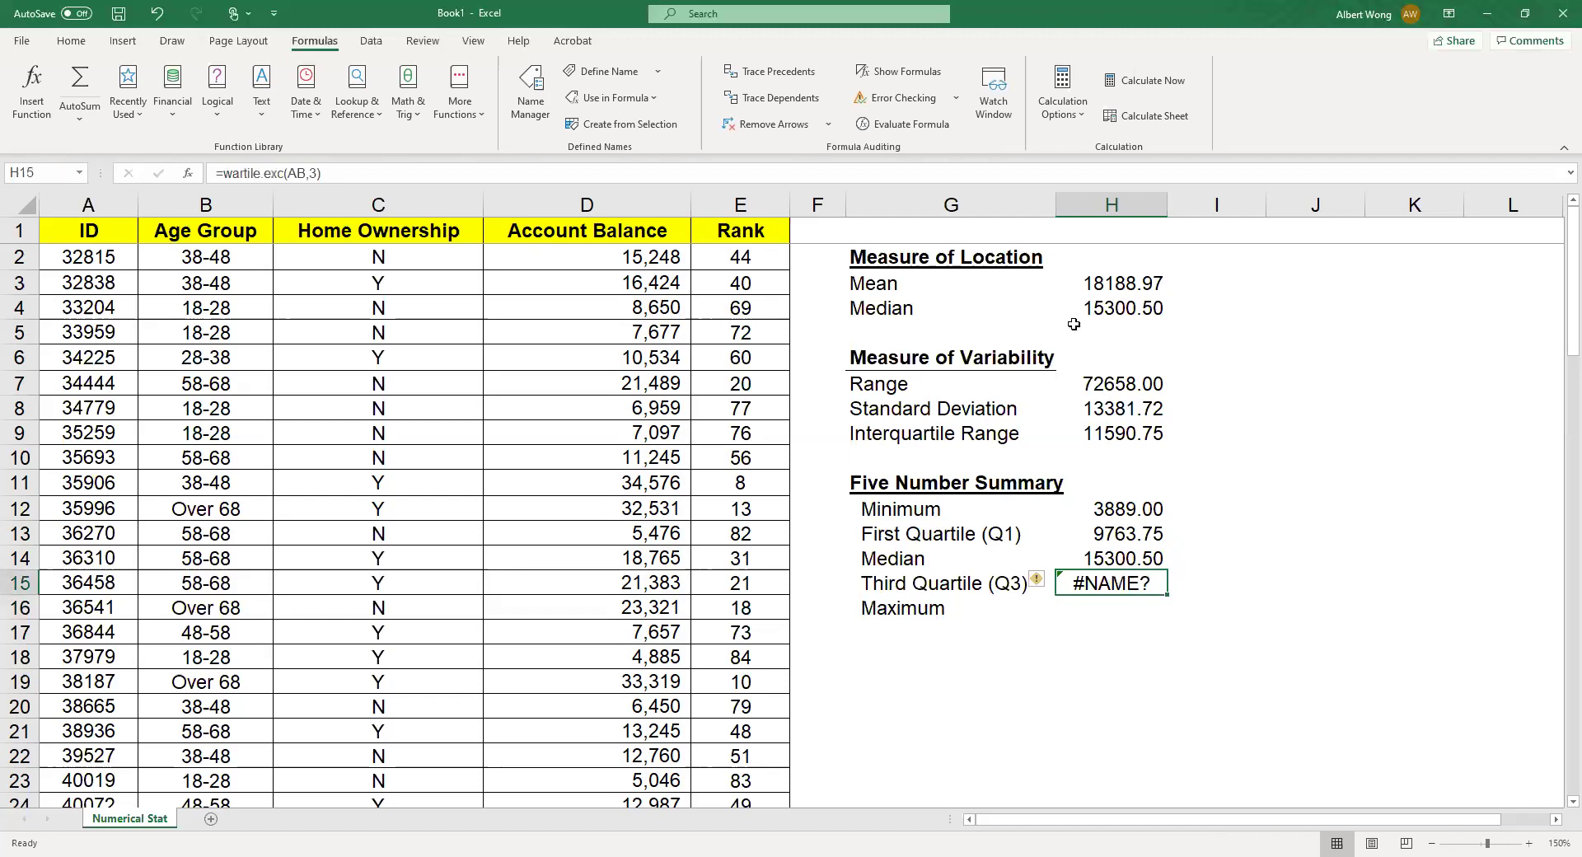
left_click(227, 173)
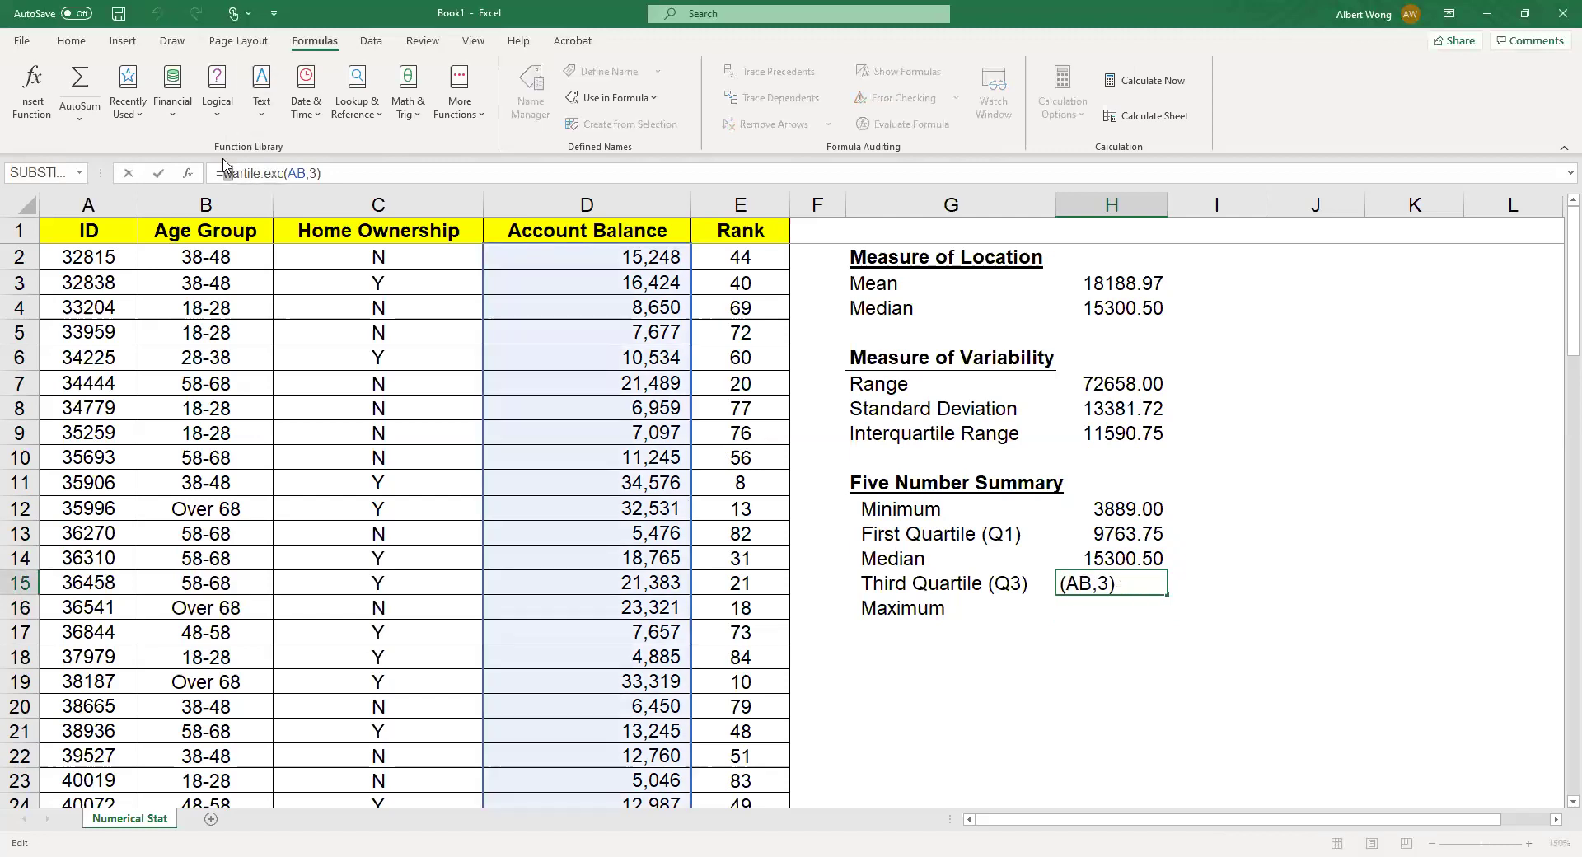
type("u")
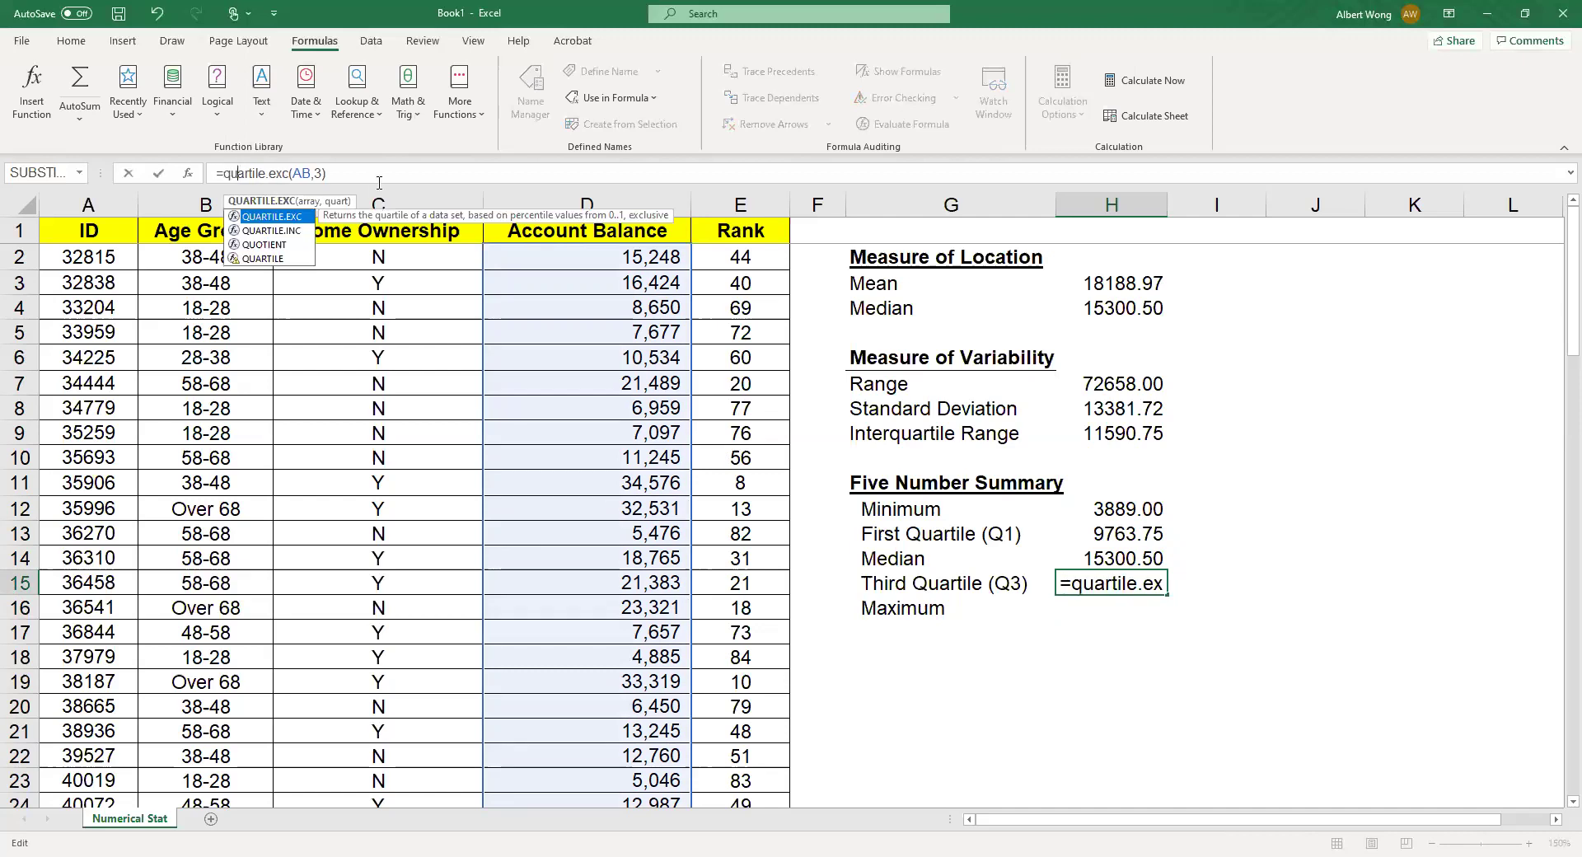
key("Return")
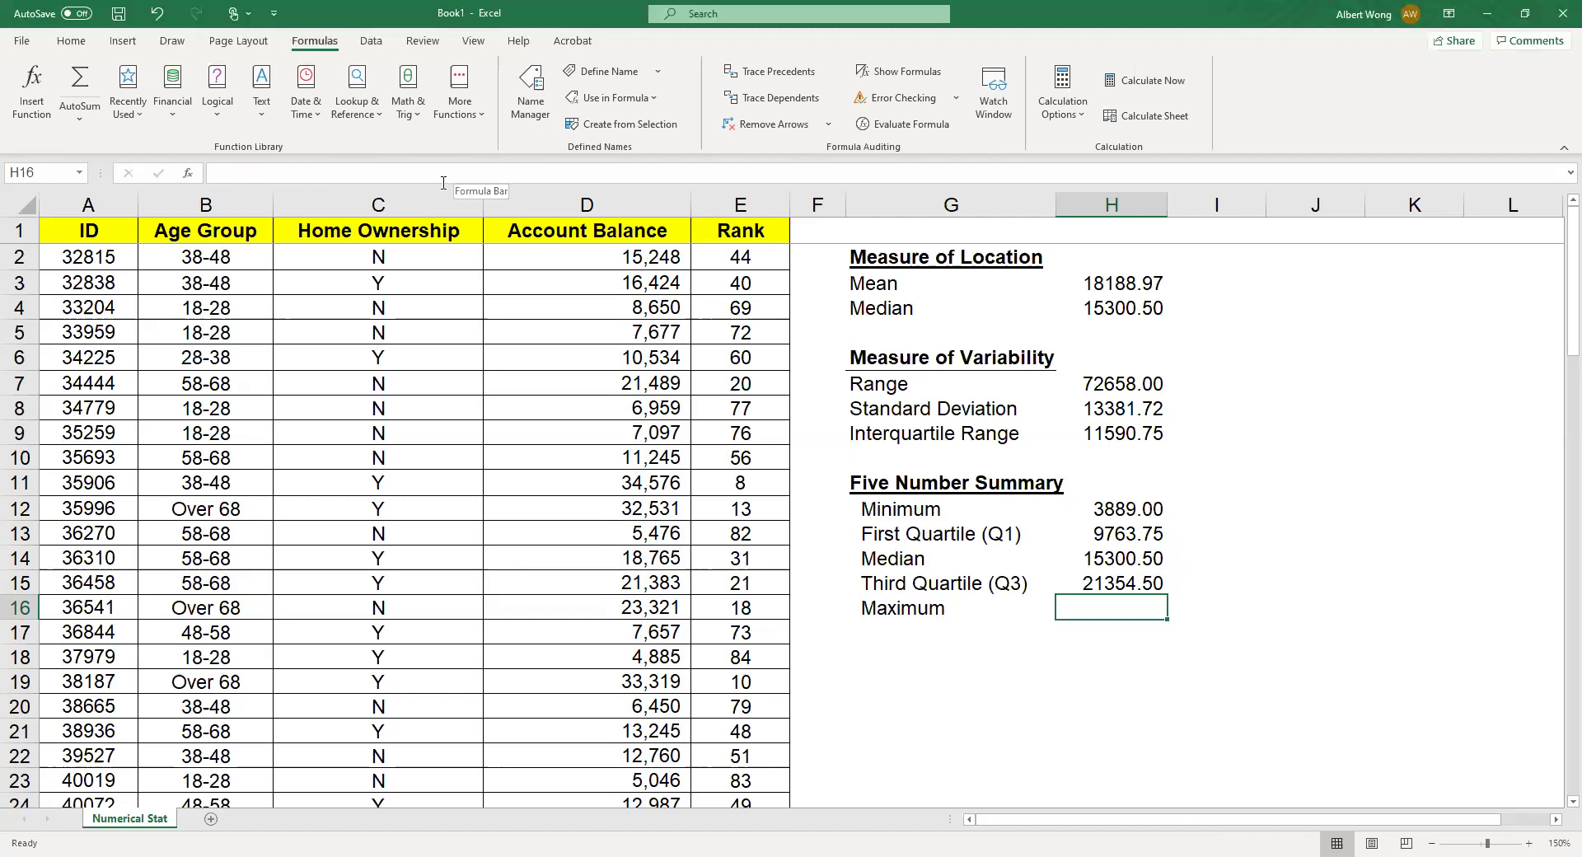
Step: Calculate the maximum account balance for the five number summary in H16 with the max function
type("=")
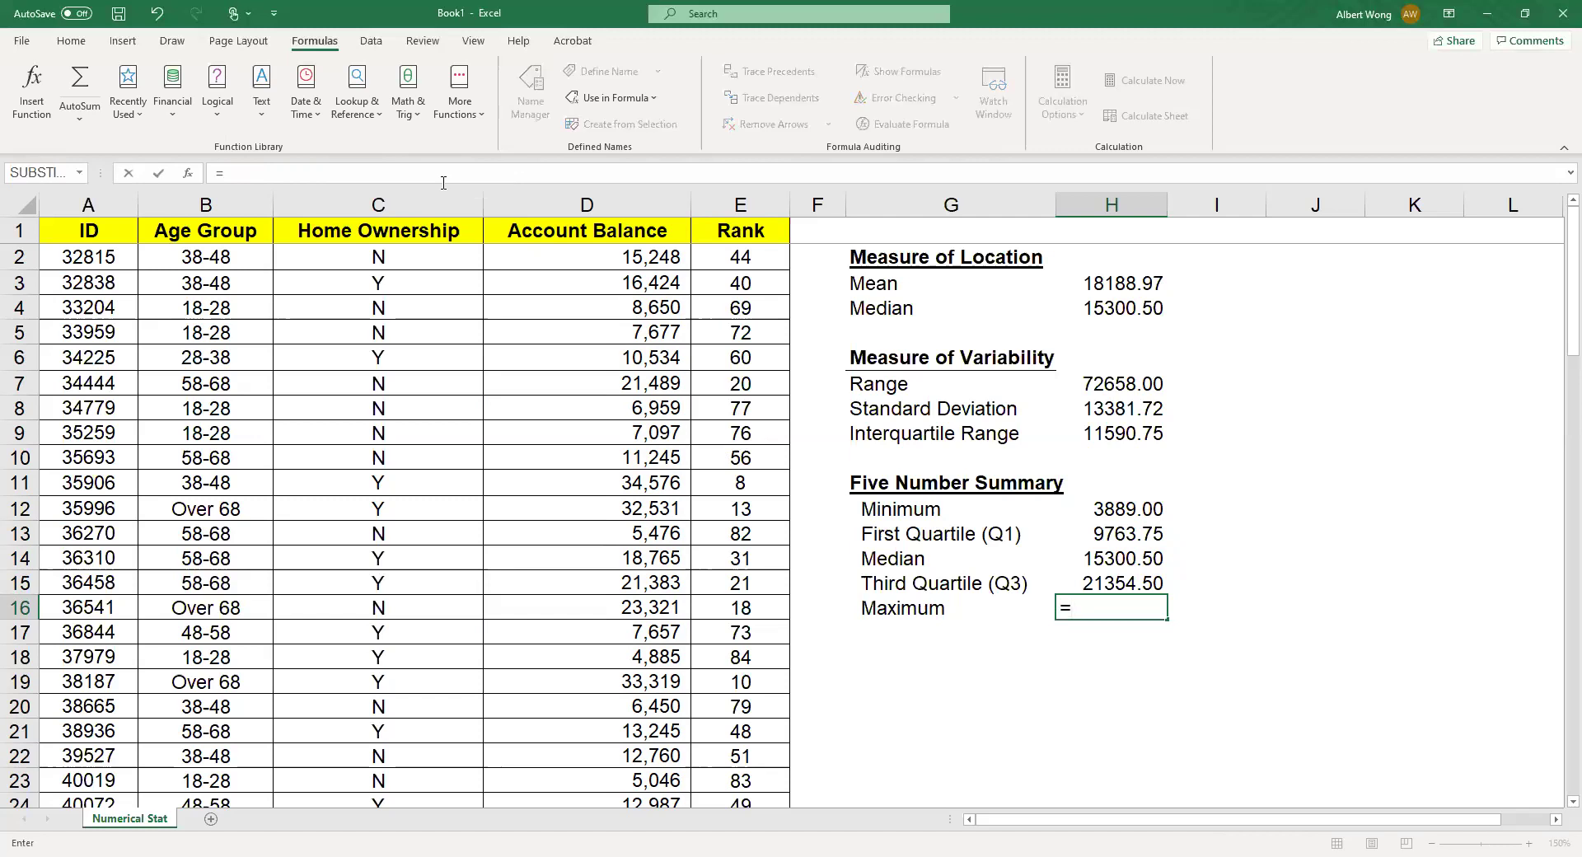
type("max(d2:d101)")
key("Return")
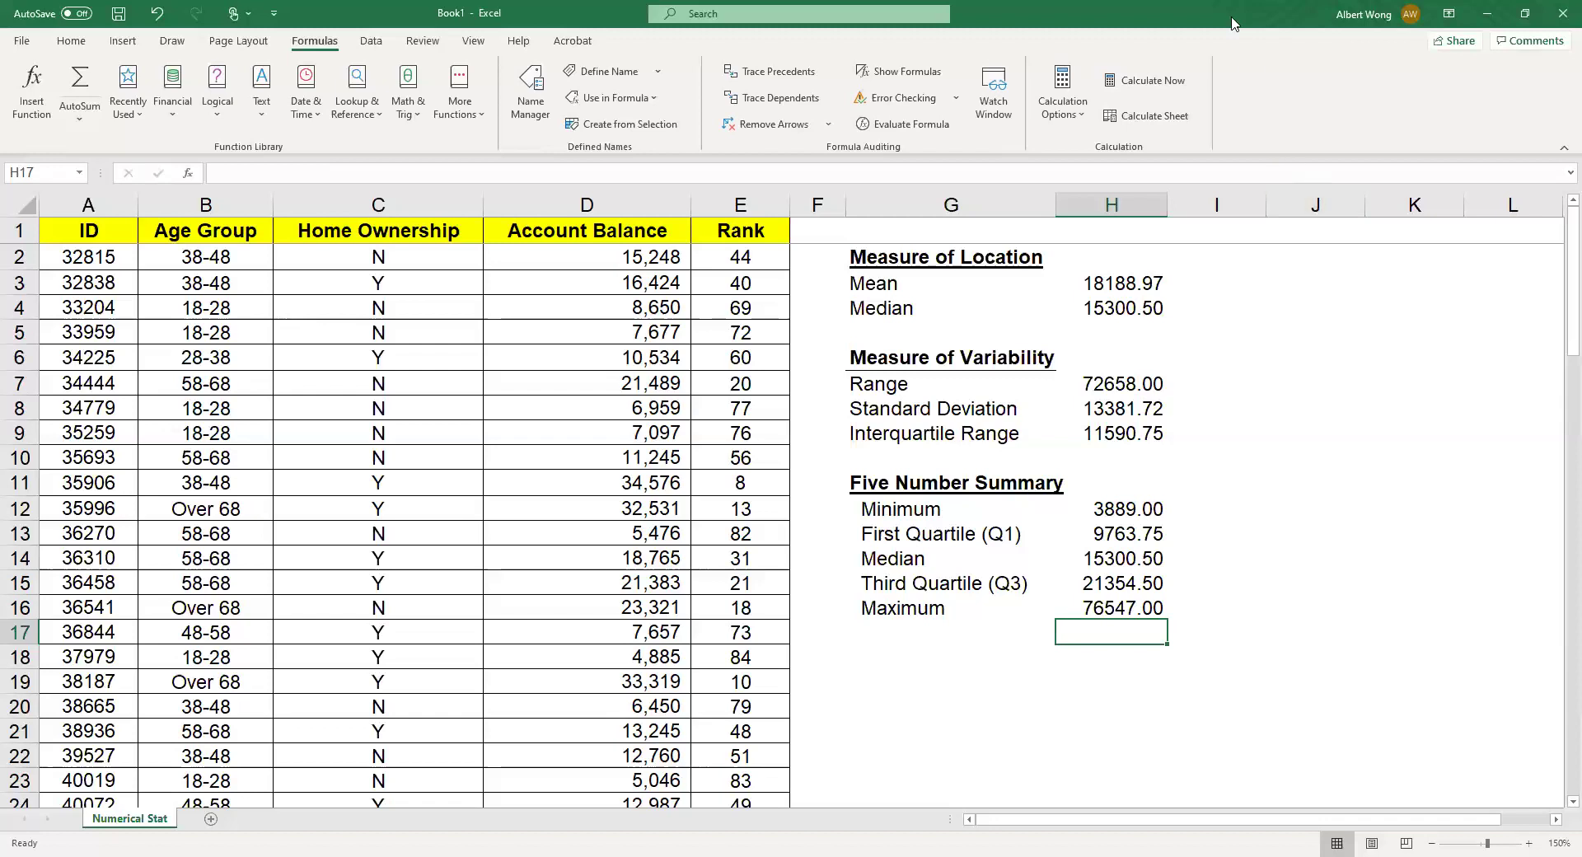
Step: Open the Descriptive Statistics tool from the Data Analysis tools
left_click(370, 44)
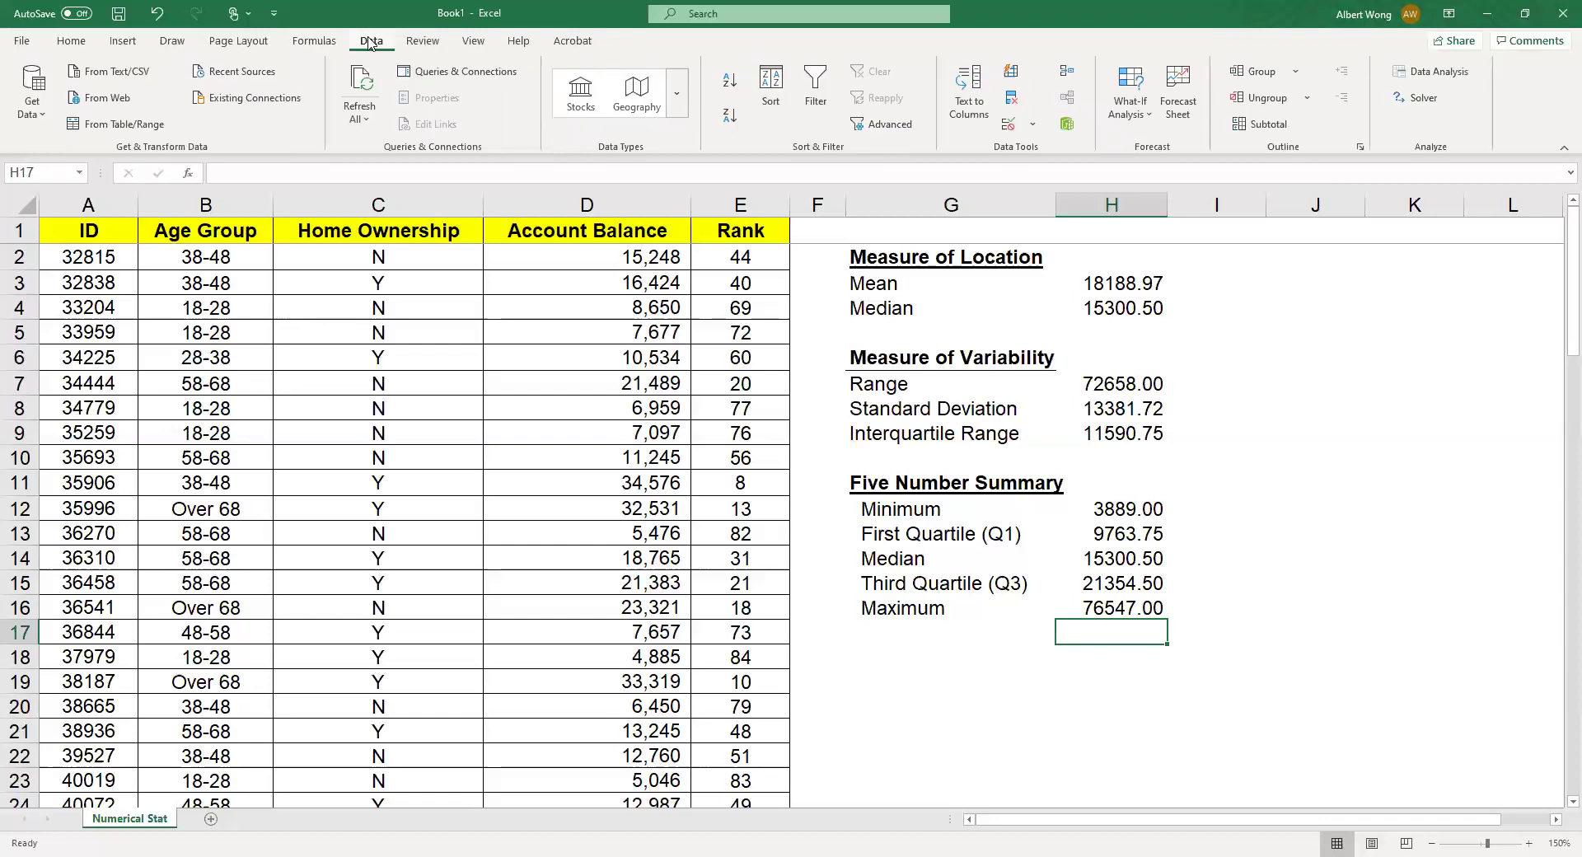
left_click(1457, 79)
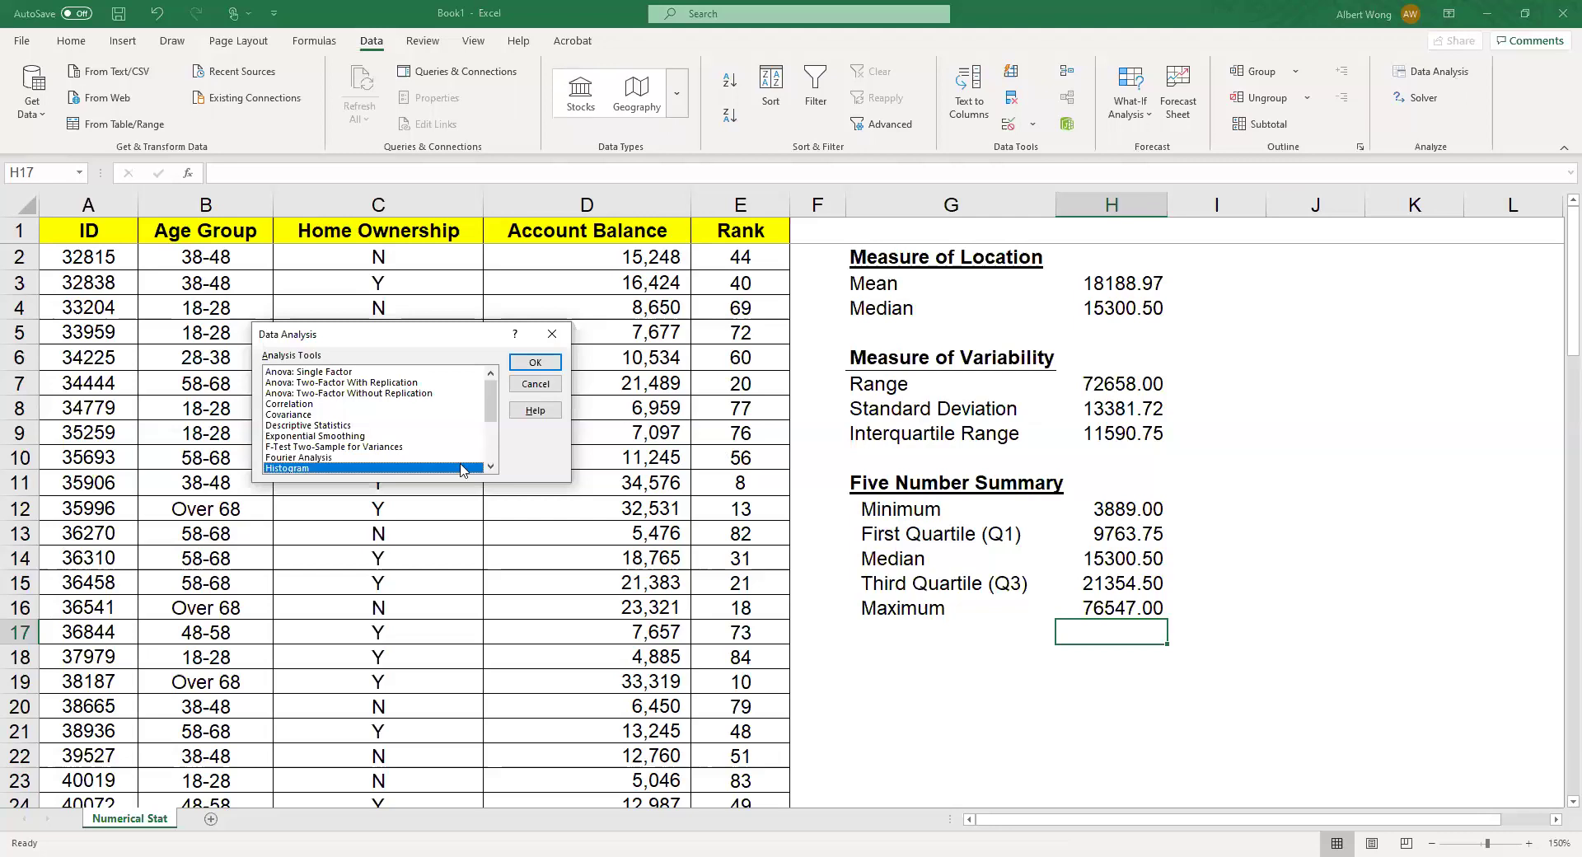
mouse_move(493, 401)
left_mouse_down()
mouse_move(493, 442)
mouse_move(493, 393)
left_mouse_up()
left_click(325, 425)
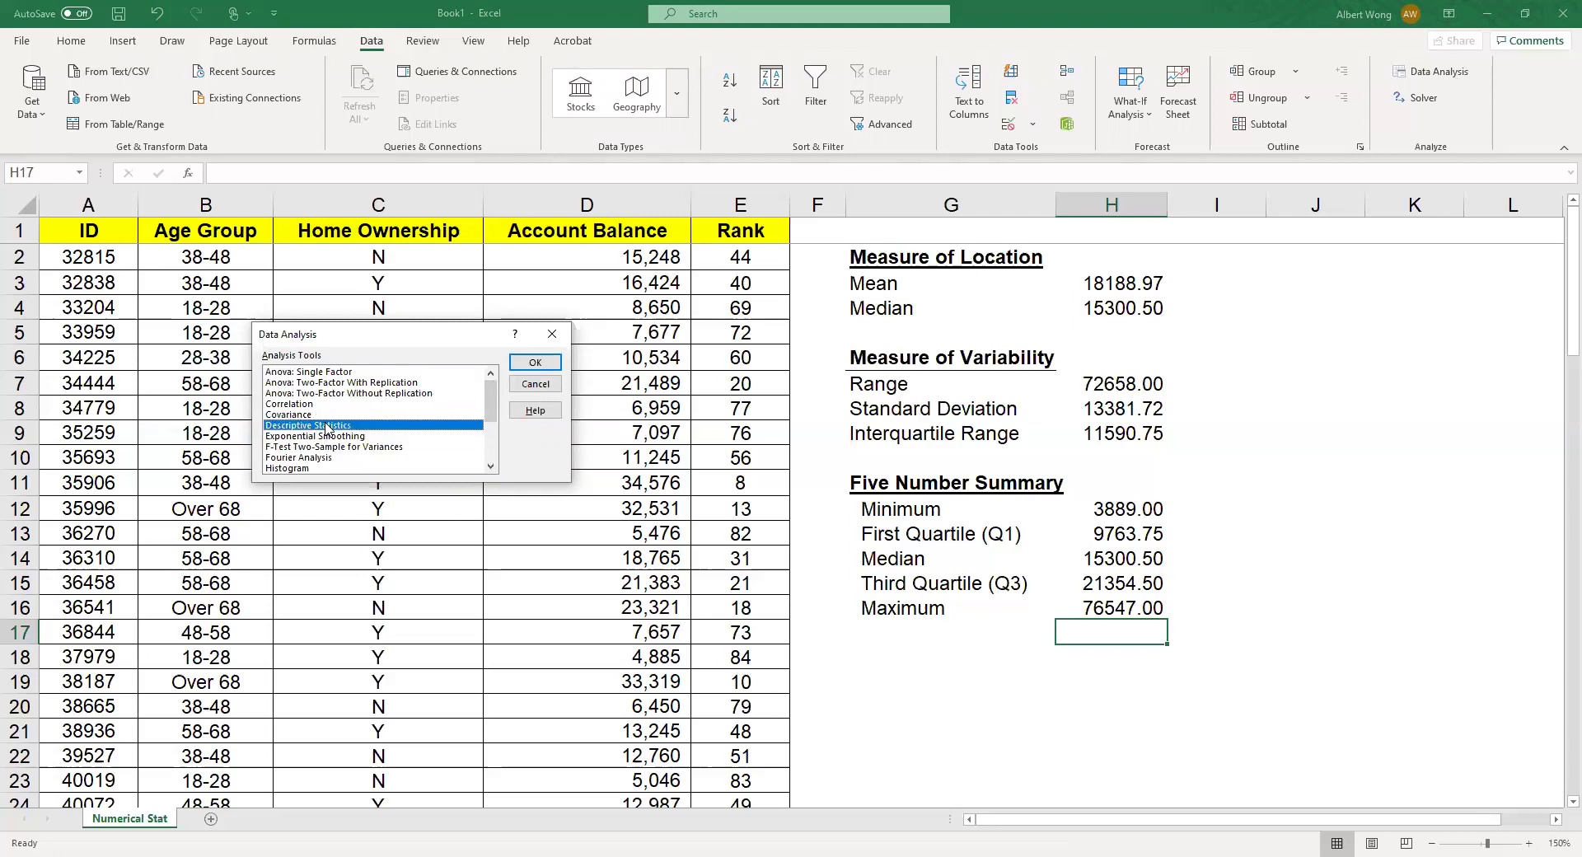
left_click(534, 367)
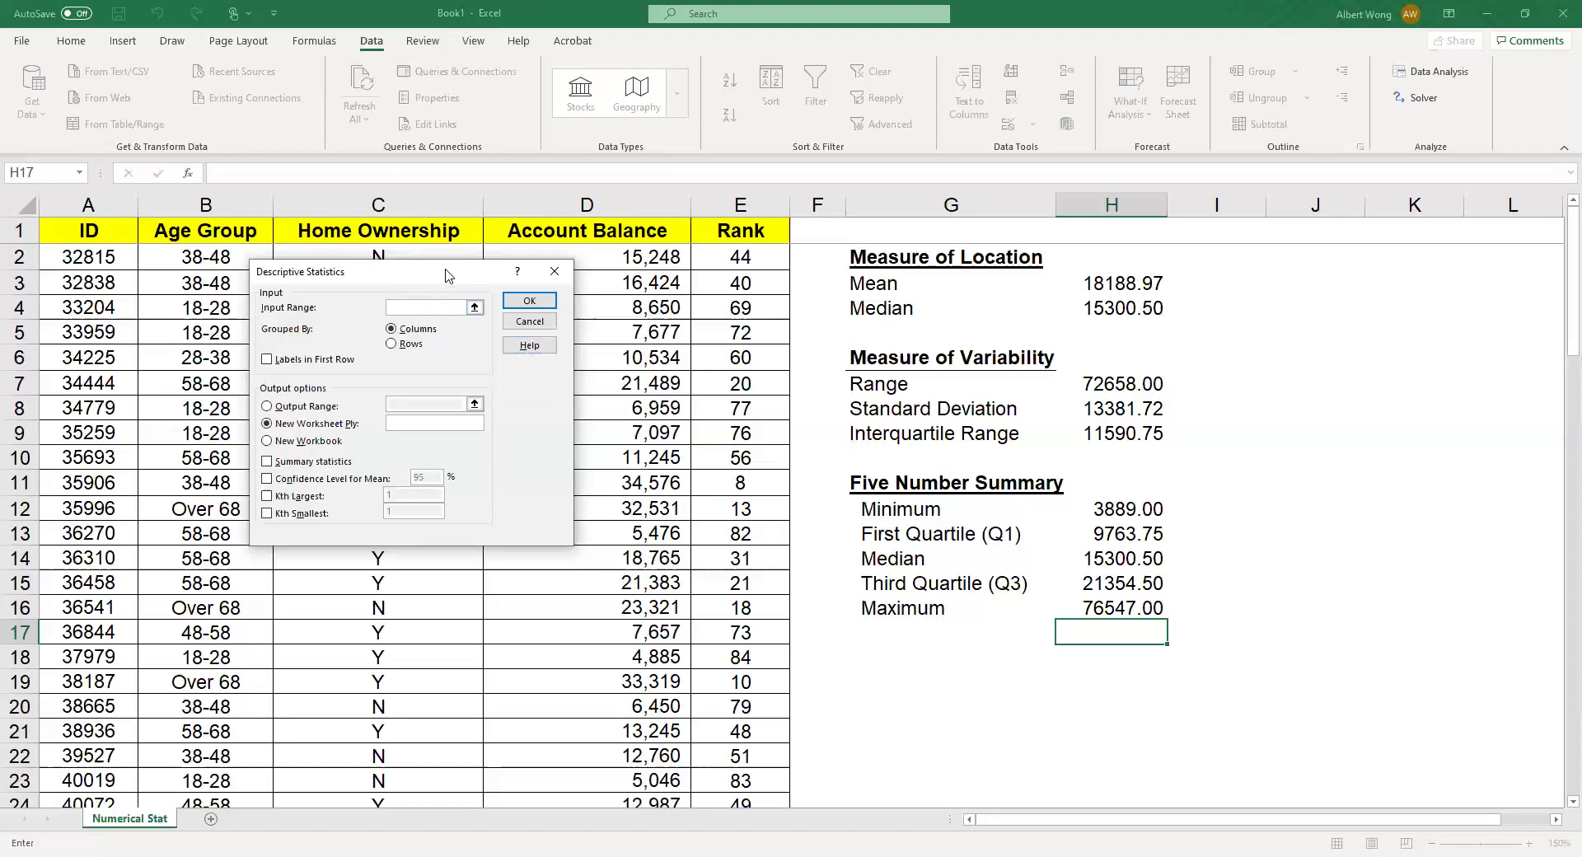
Step: Set the Descriptive Statistics input range to the named range ab and try to run the analysis
left_click_drag(449, 275, 662, 264)
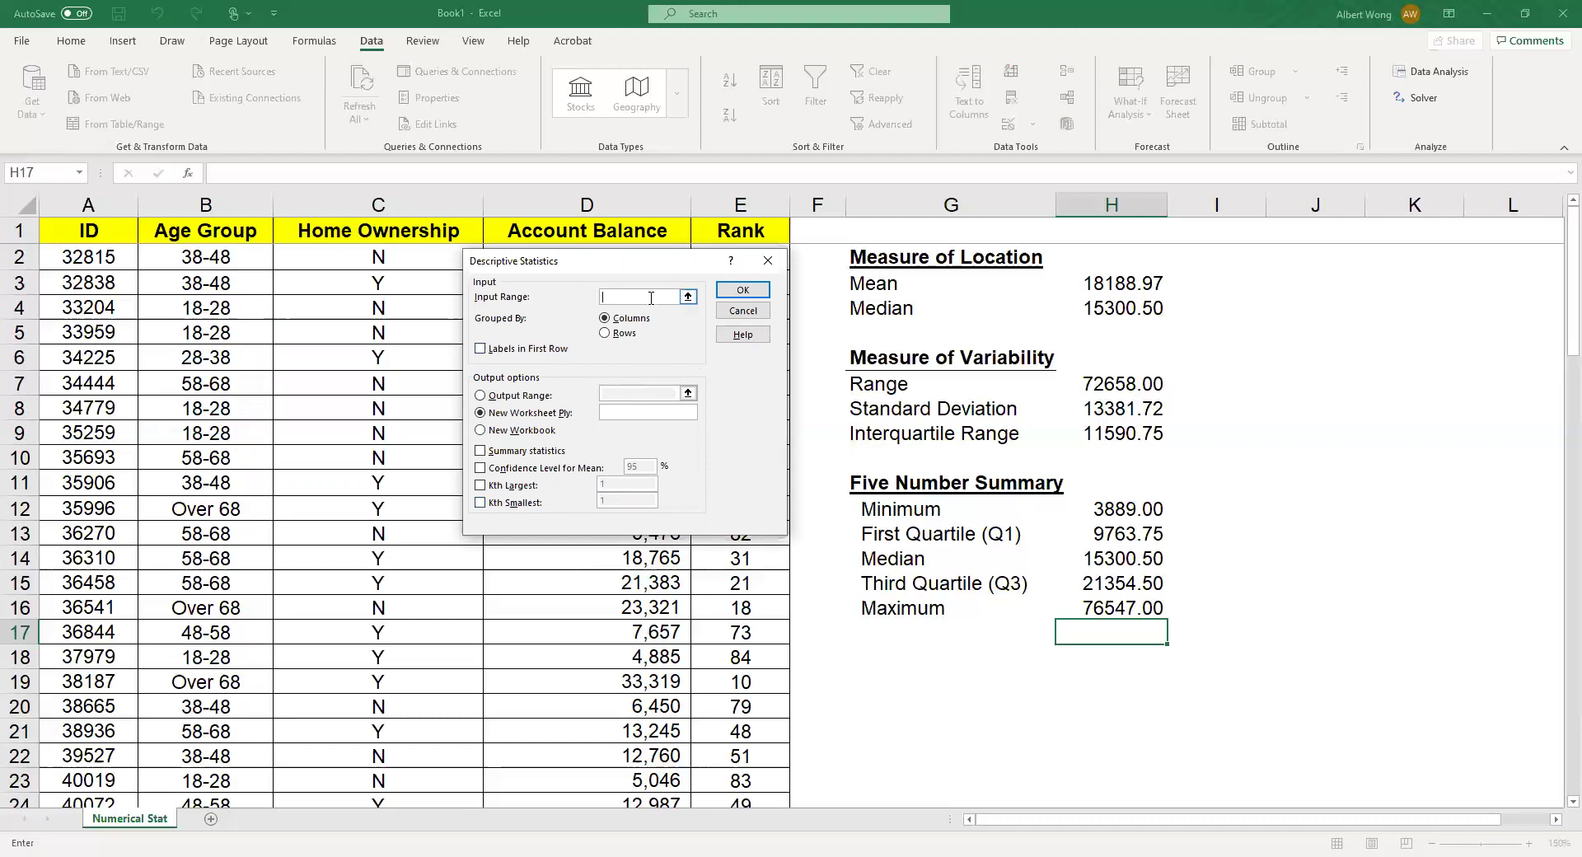
type("ab")
key("ctrl+shift+Down")
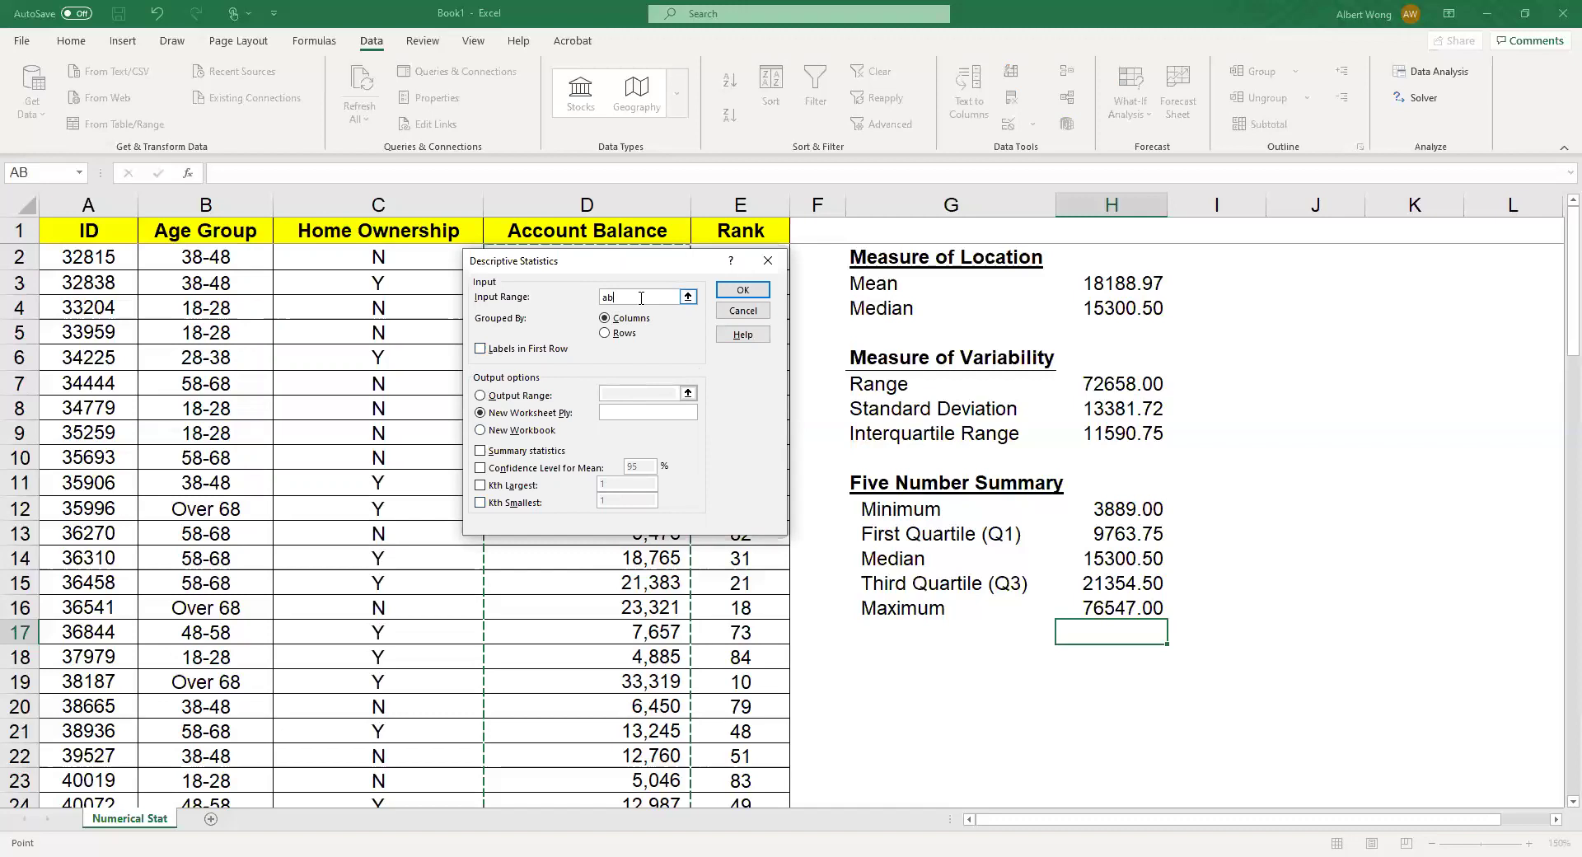
key("Return")
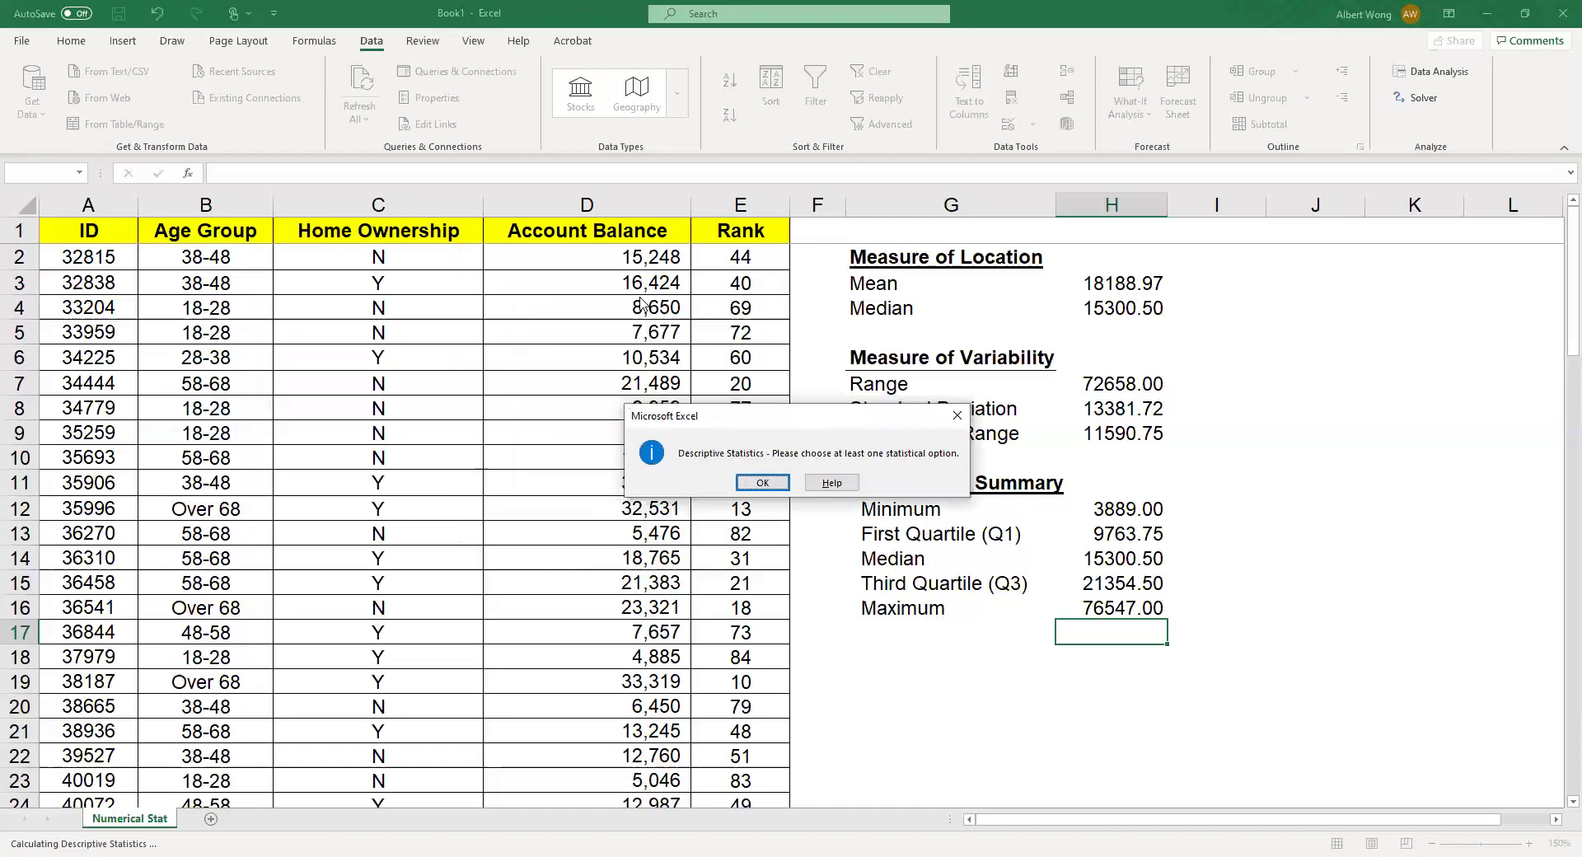
left_click(765, 484)
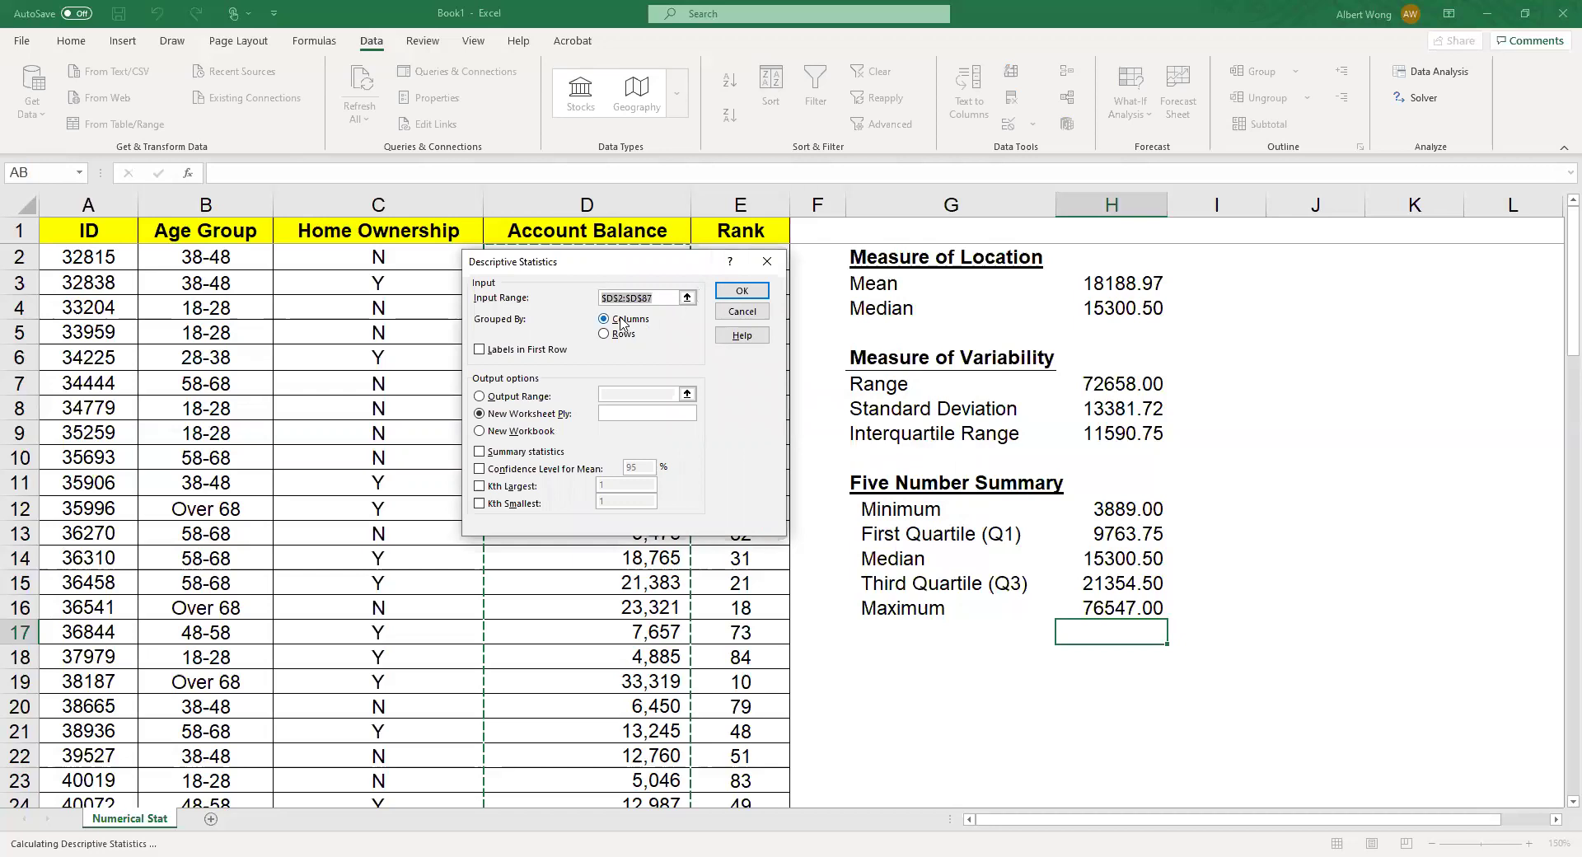
Step: Enable Summary statistics and generate the descriptive statistics of the account balances on a new worksheet
left_click(660, 296)
left_click(482, 458)
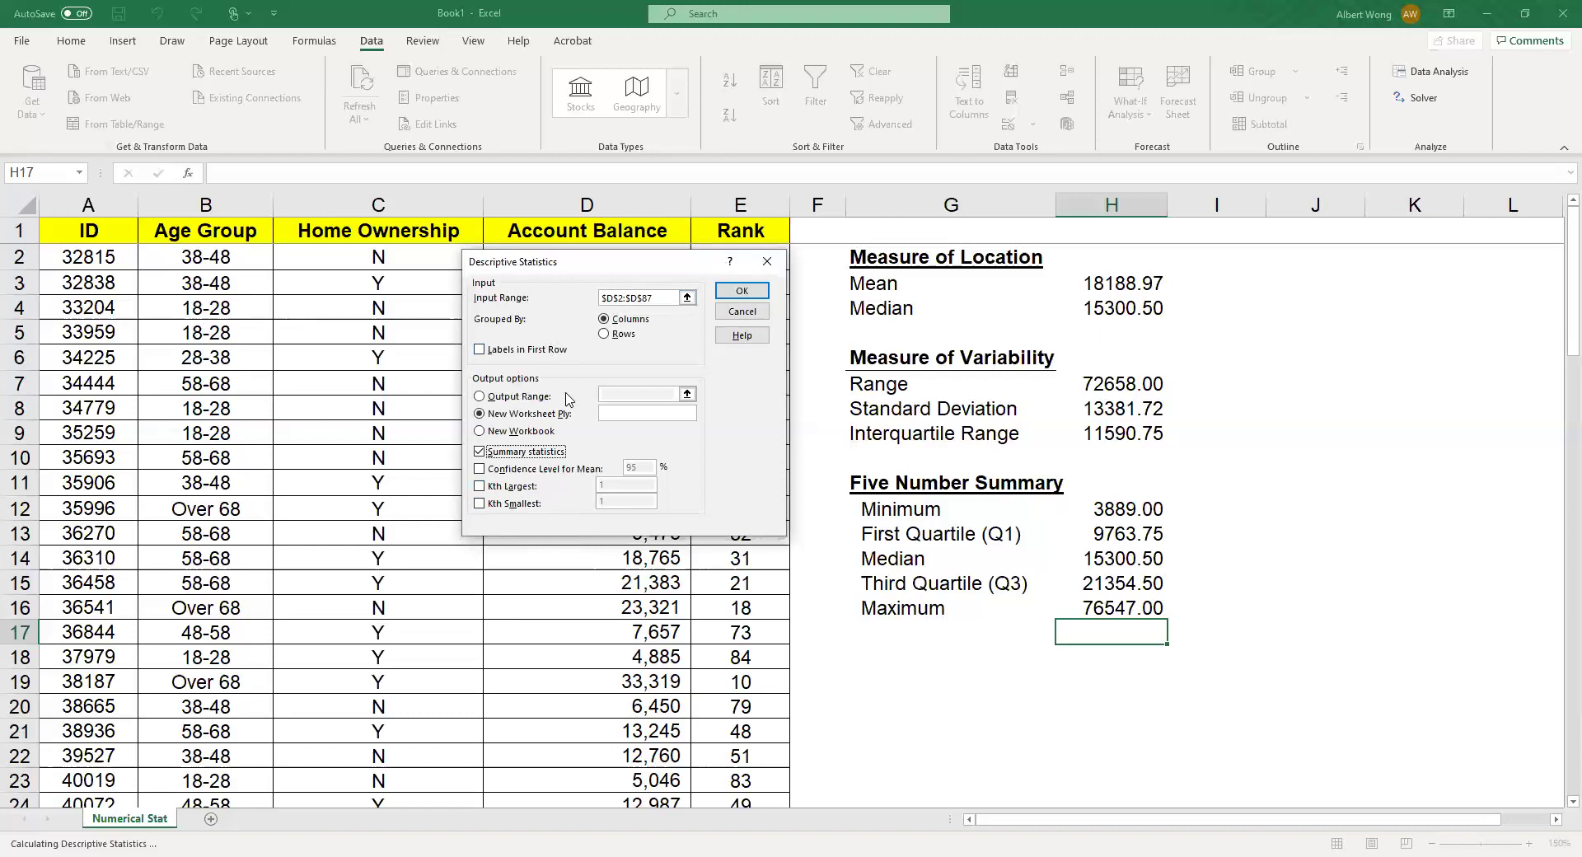
left_click(751, 293)
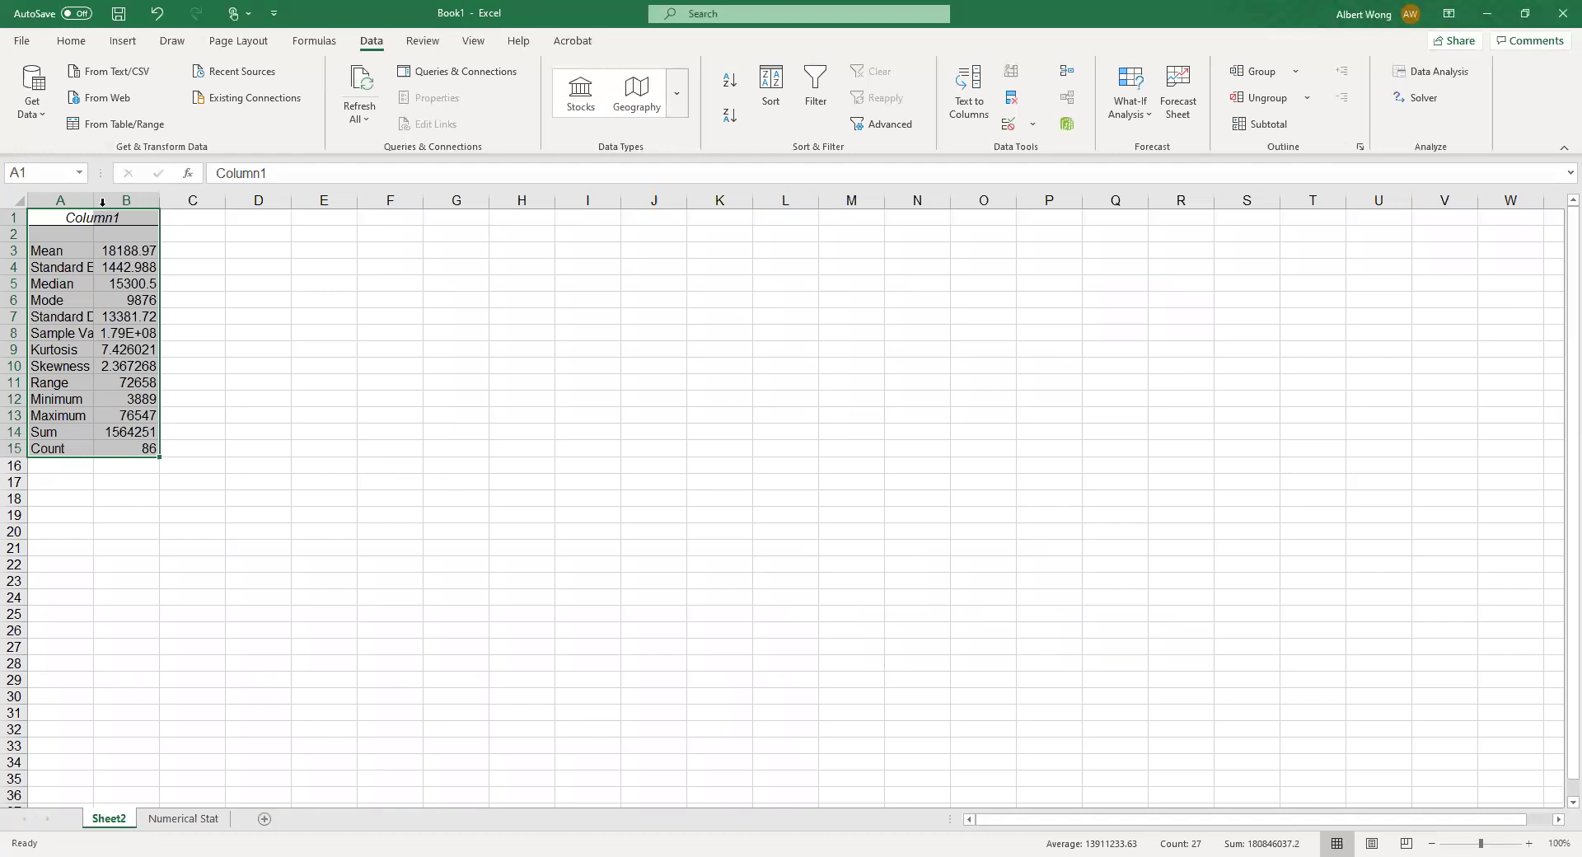
Step: Autofit columns A and B of the statistics output to their contents and select cell A1
double_click(94, 202)
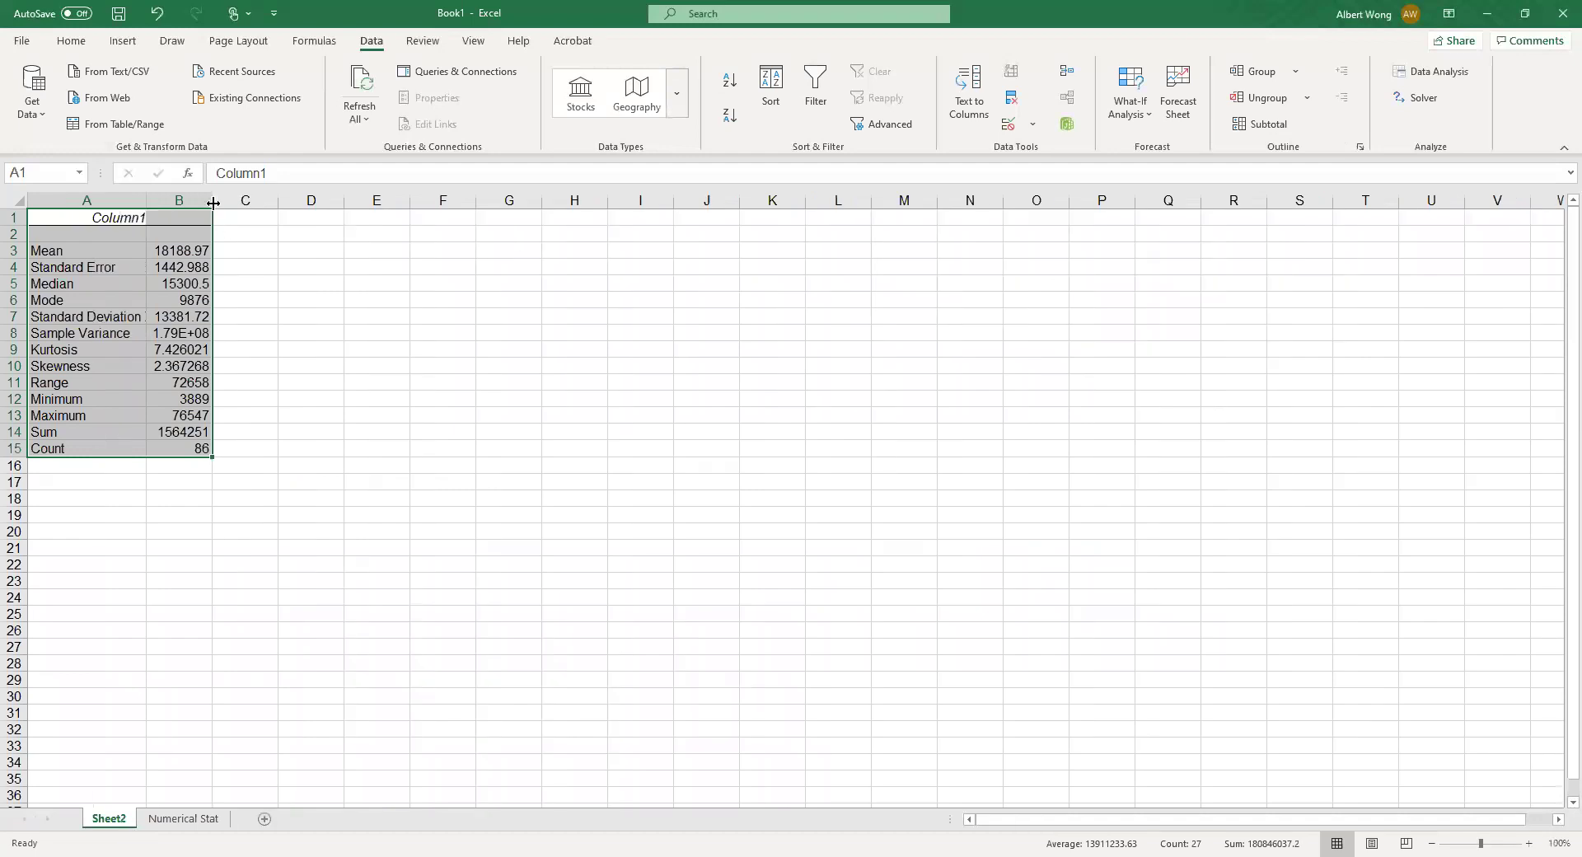
double_click(218, 201)
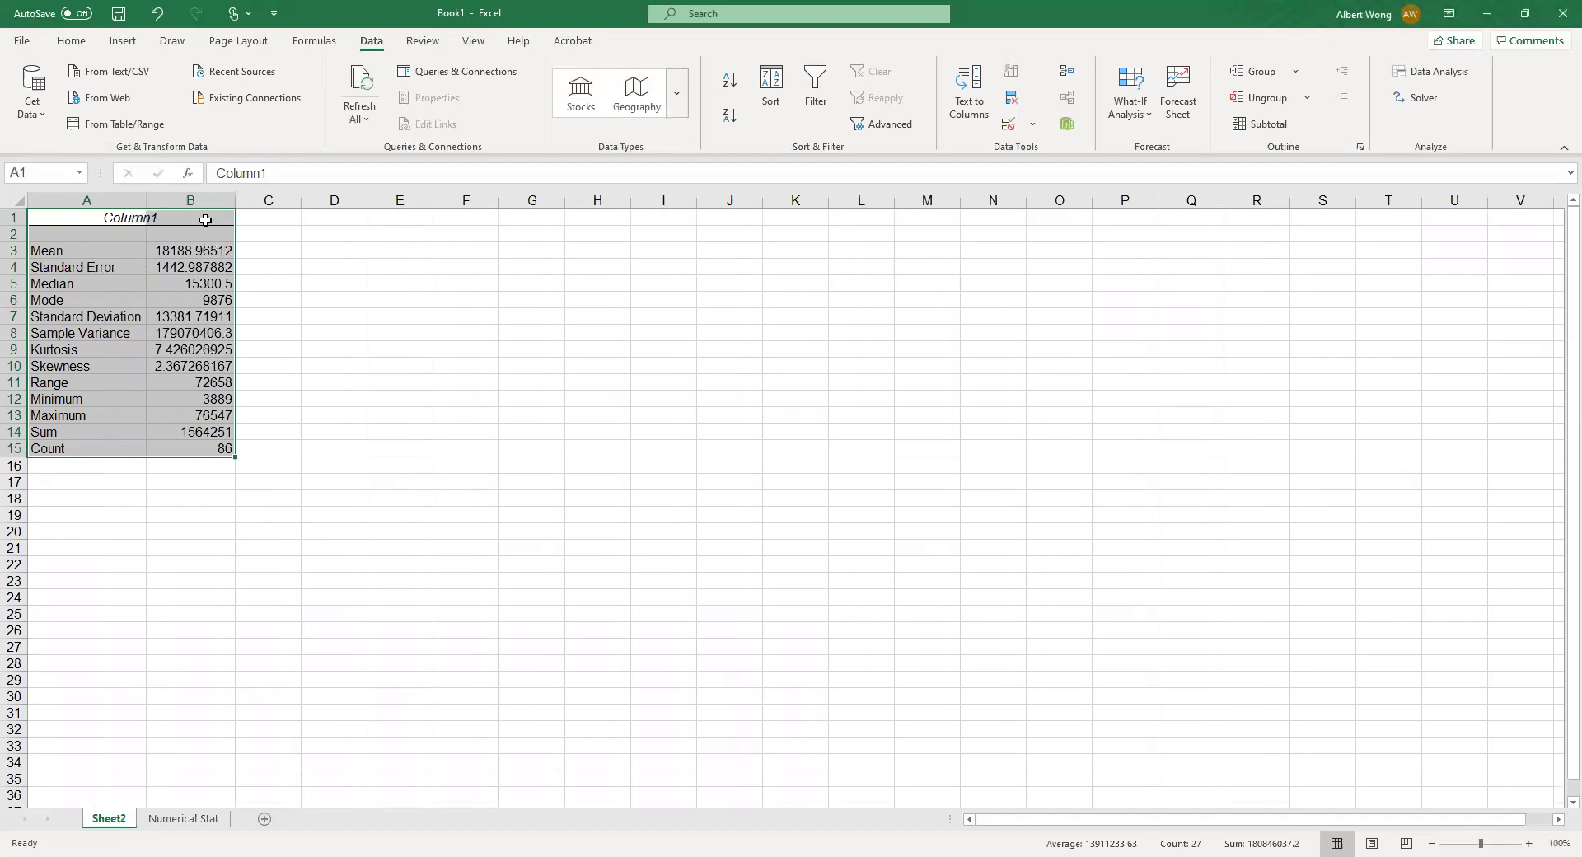
left_click(157, 219)
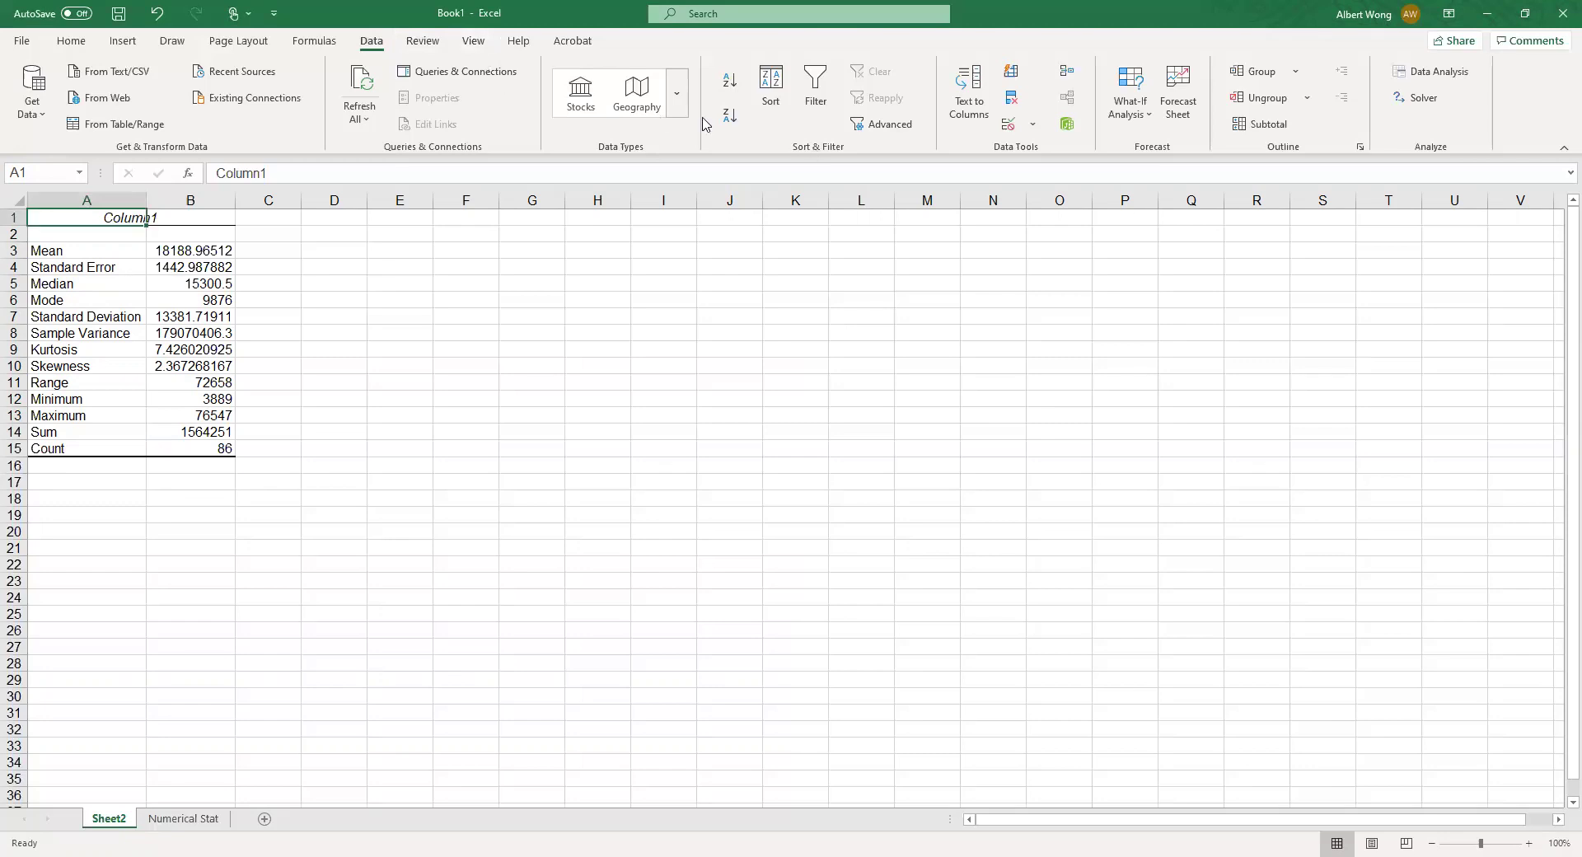
Step: Set the magnification of the statistics output sheet to 200%
left_click(472, 42)
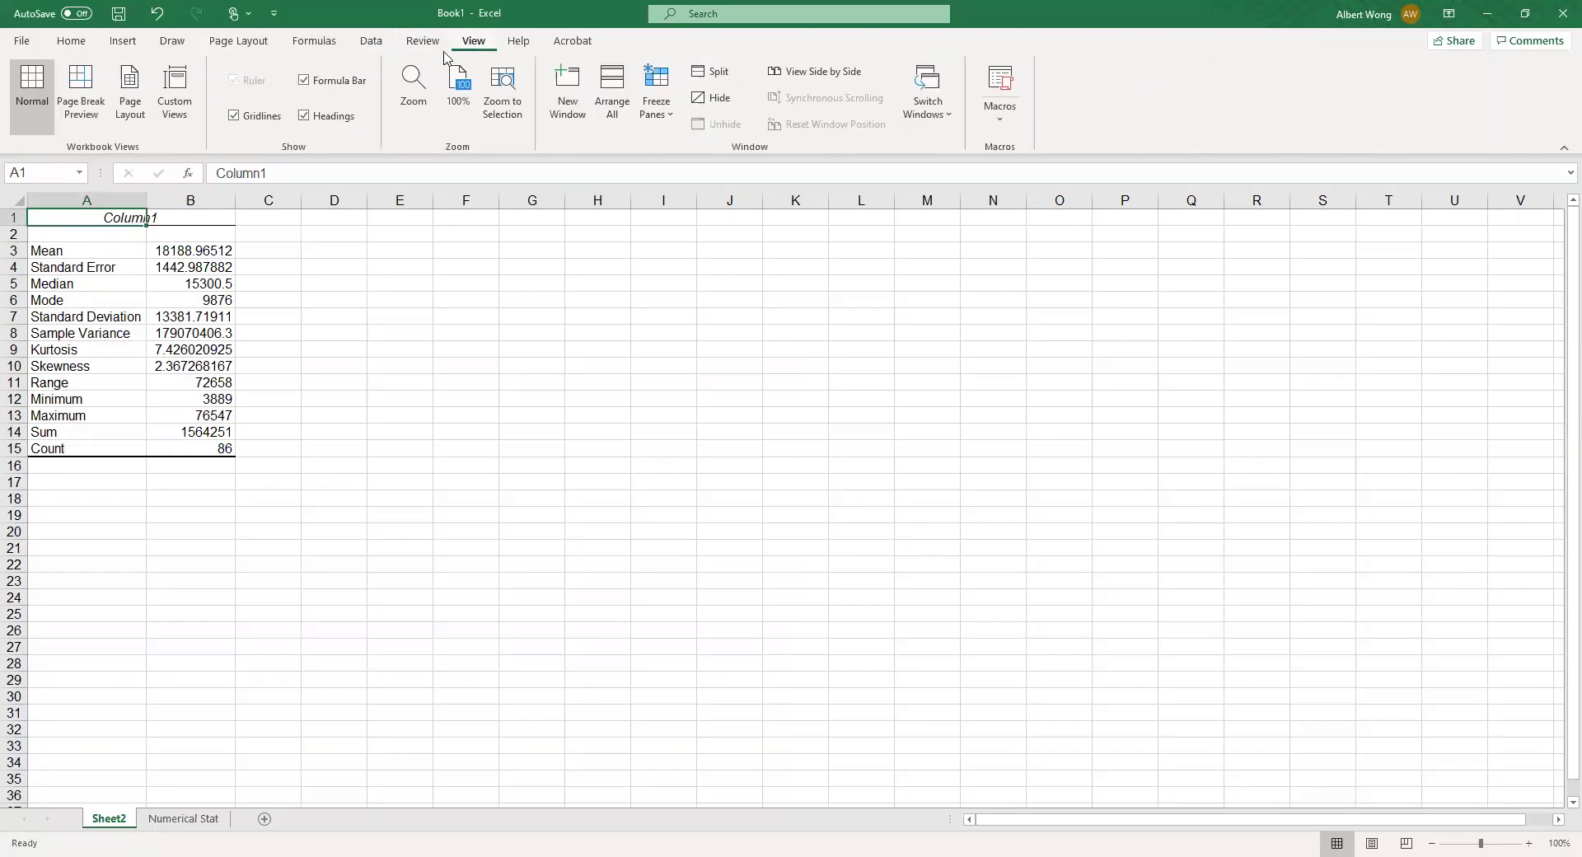
left_click(412, 83)
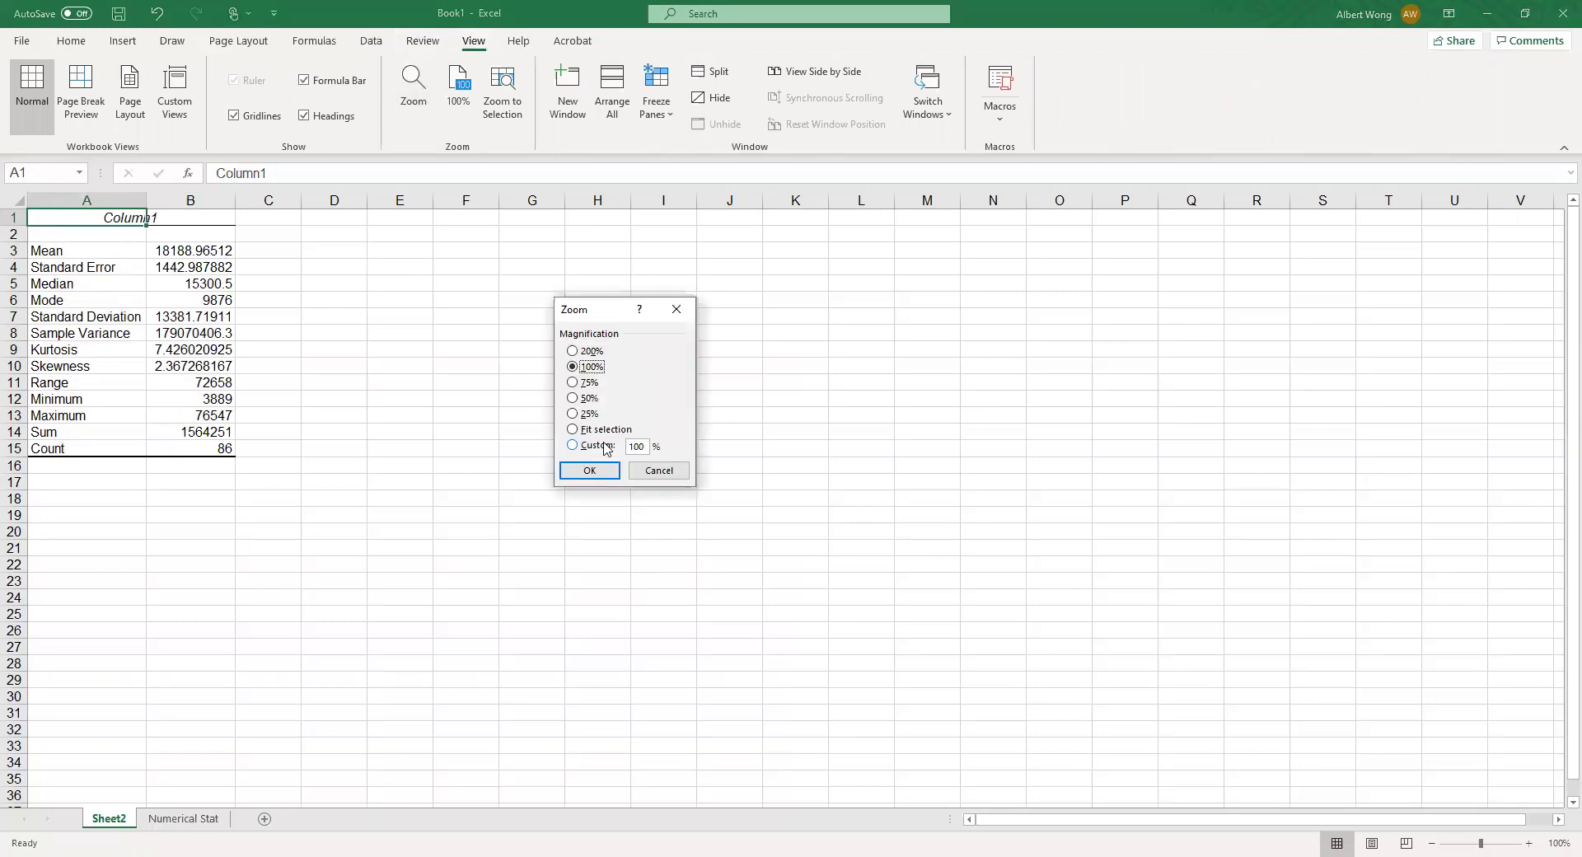
left_click(590, 351)
left_click(590, 471)
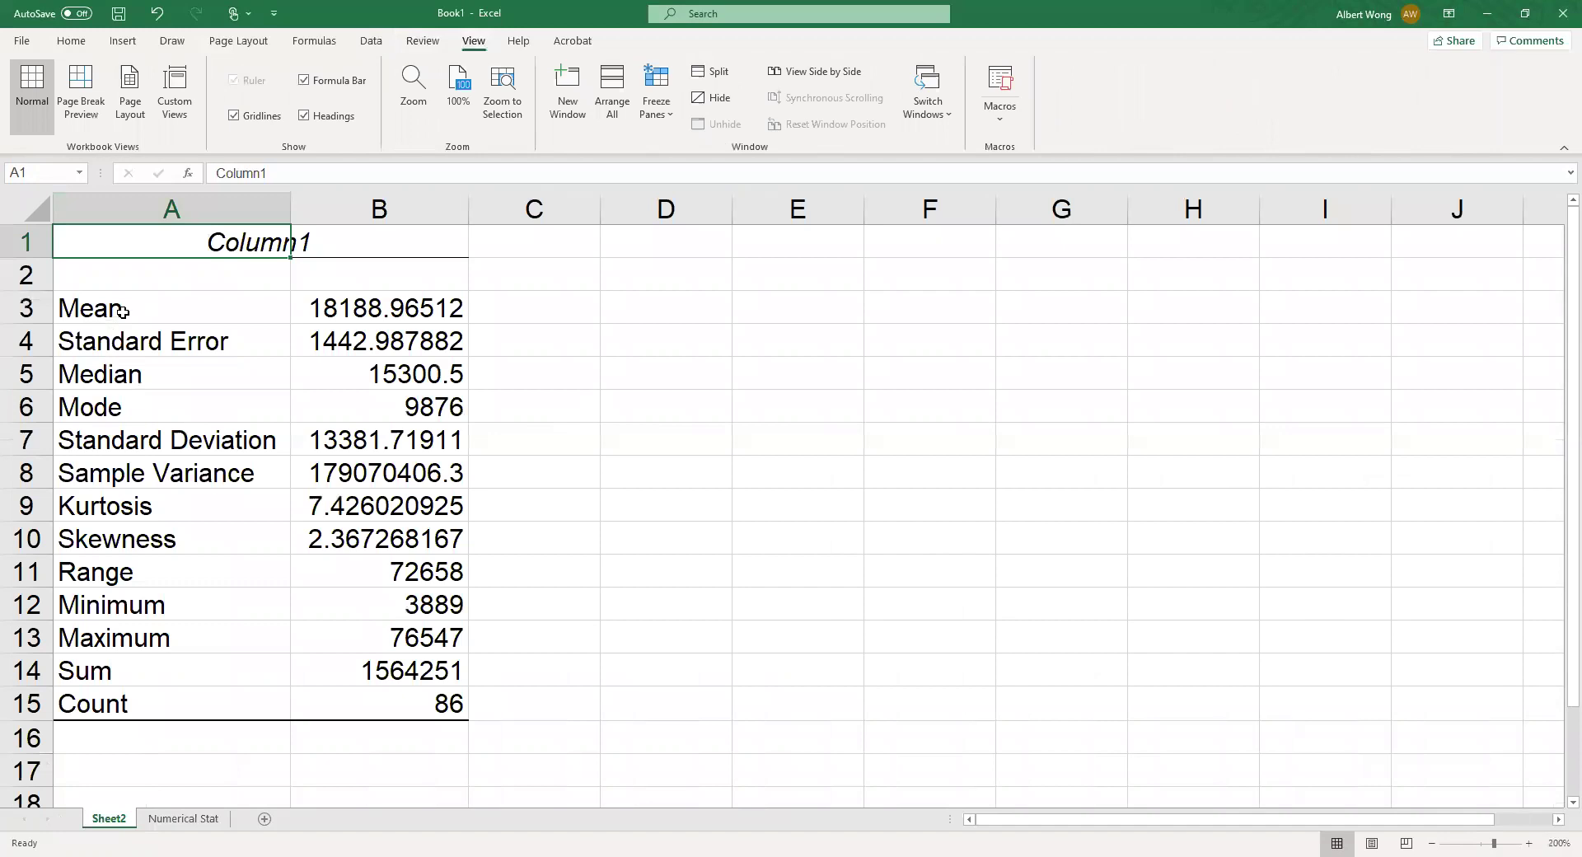
Step: Examine the mean, median, standard deviation, minimum and maximum in the output, and return to the Numerical Stat sheet
left_click(122, 311)
left_click(166, 383)
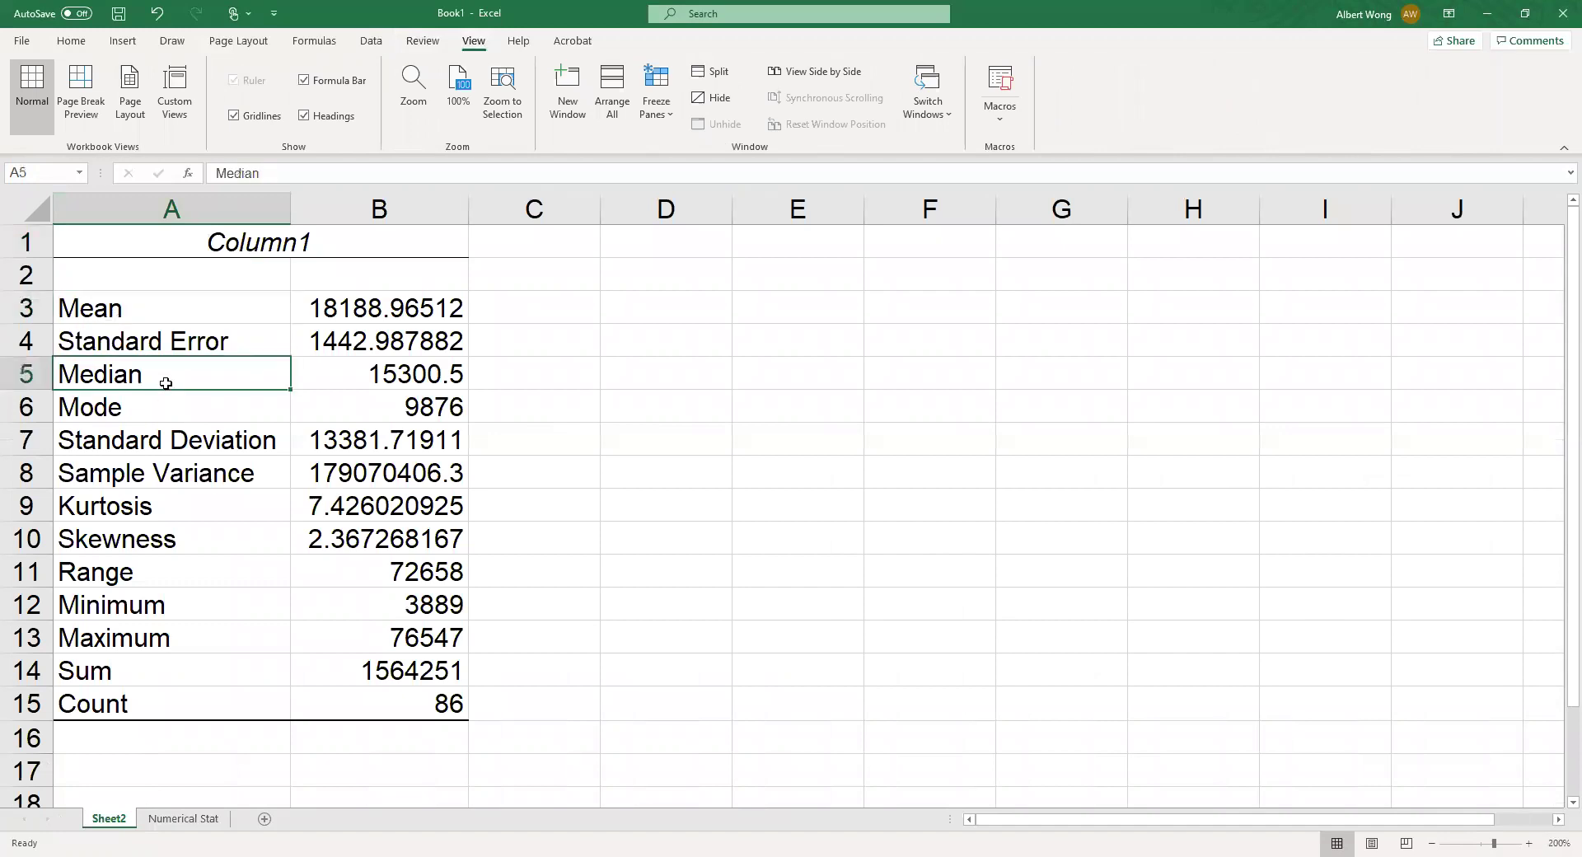
left_click(174, 445)
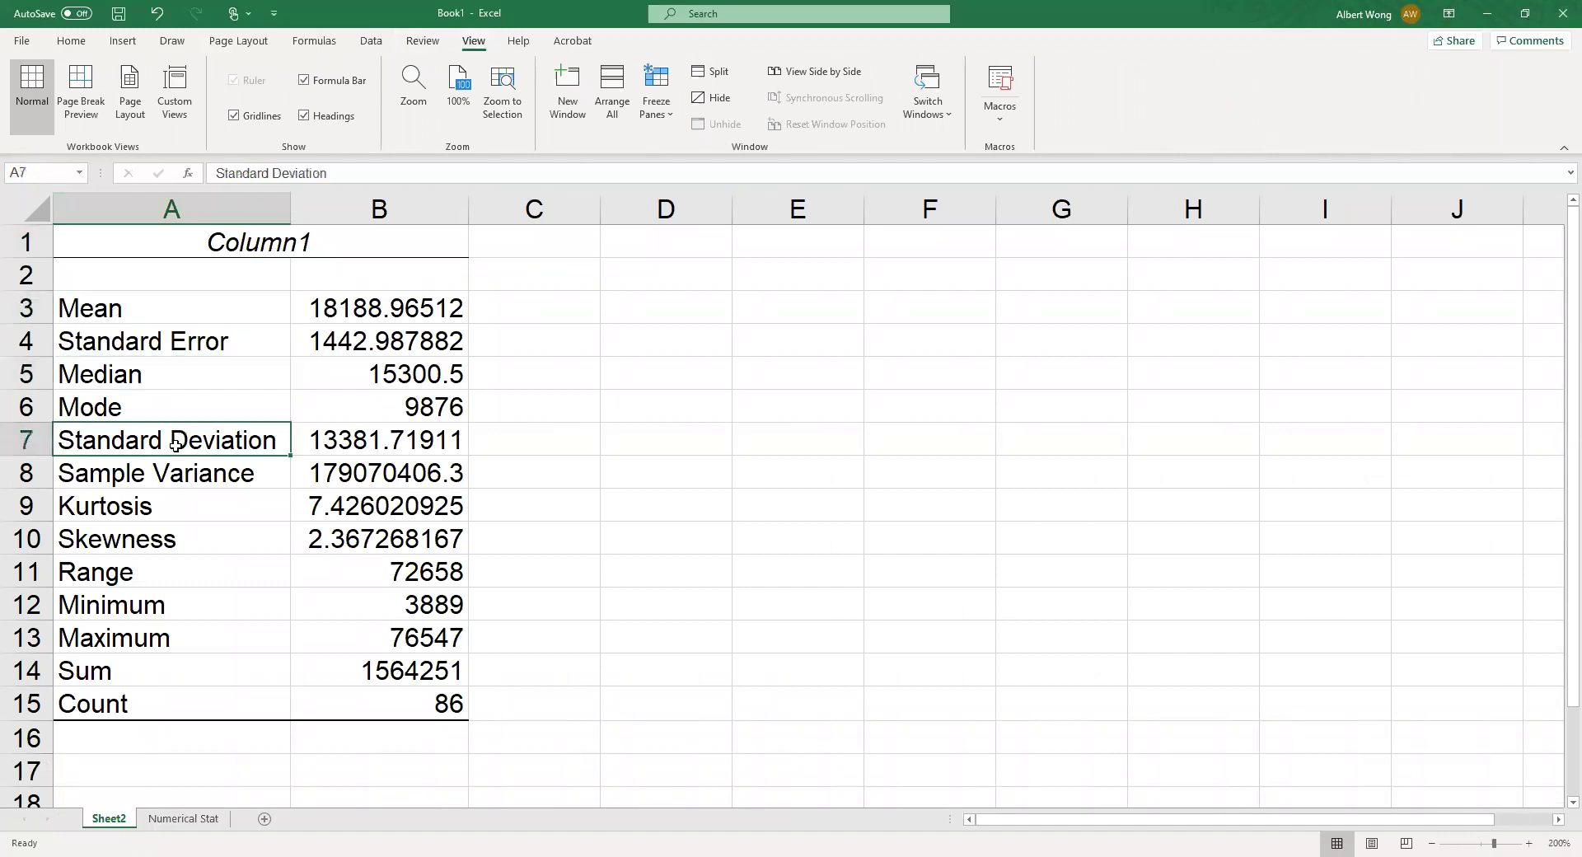
left_click(189, 612)
left_click(184, 655)
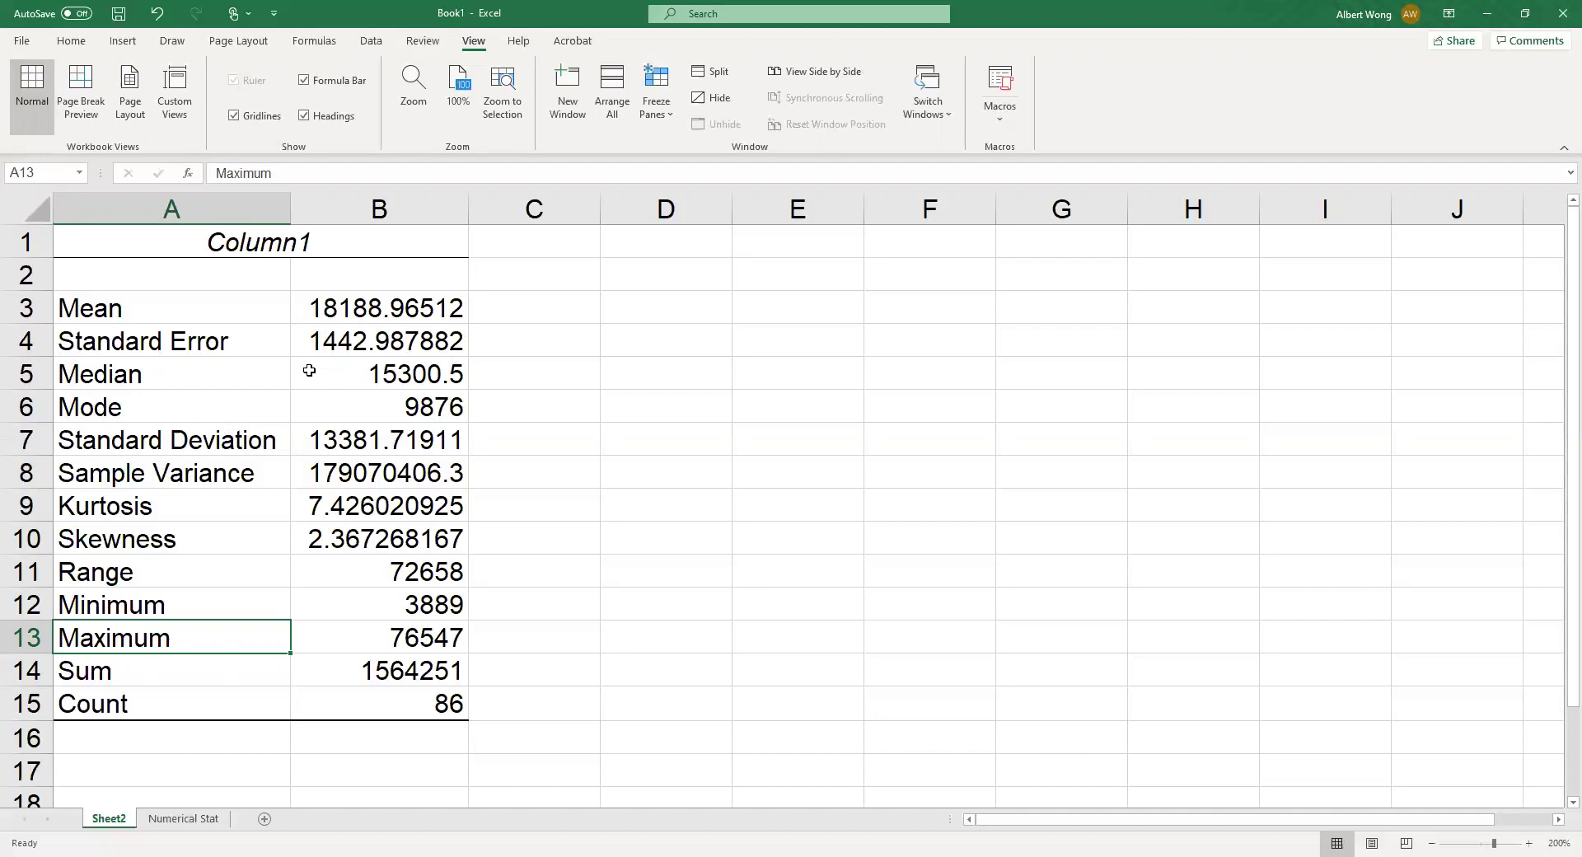
left_click(184, 819)
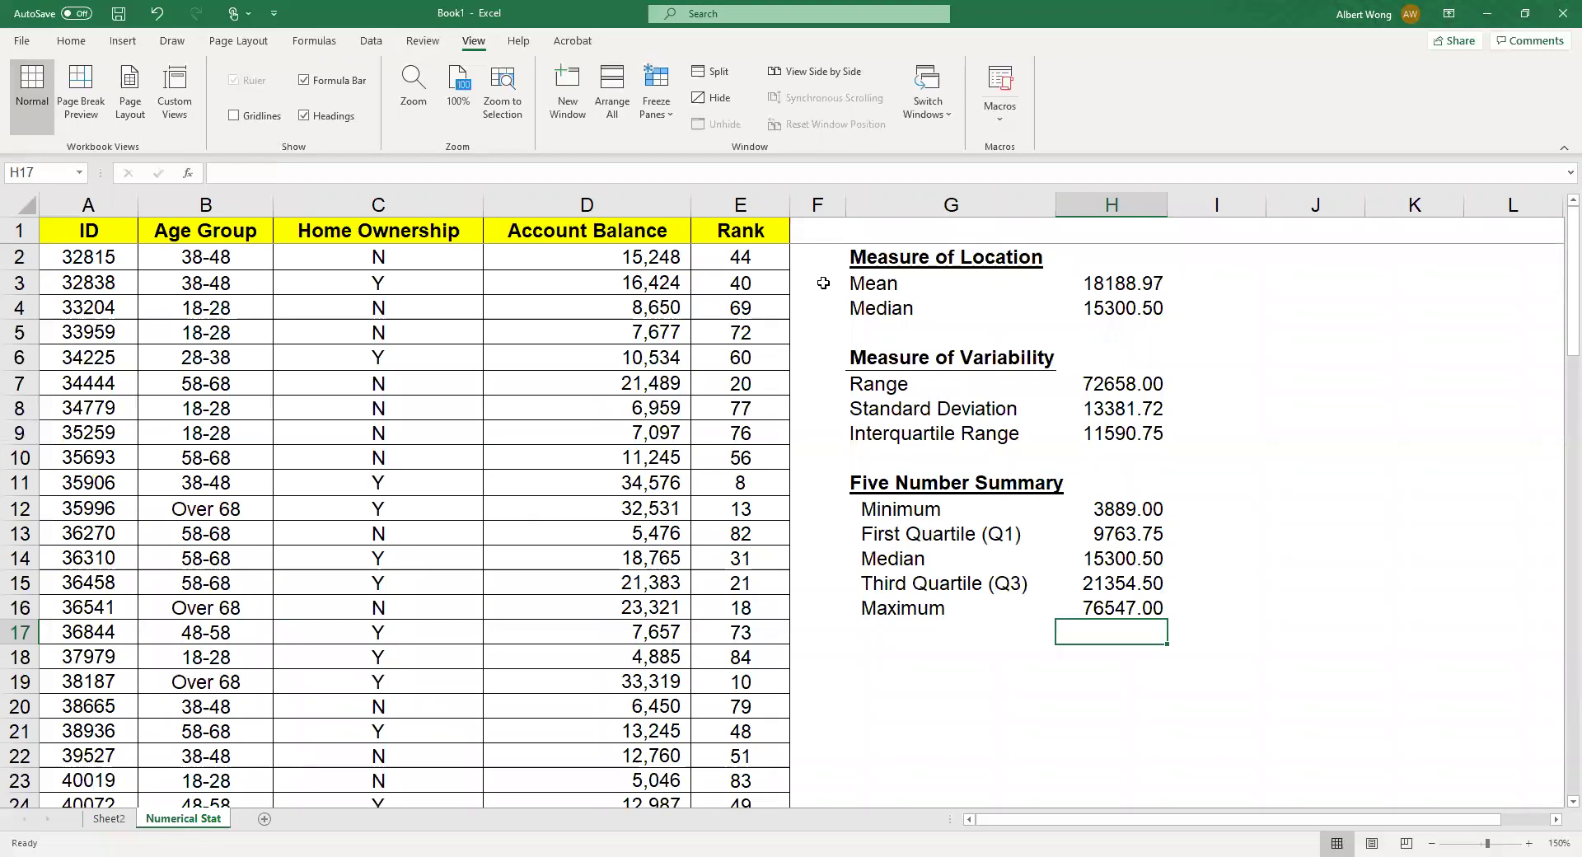